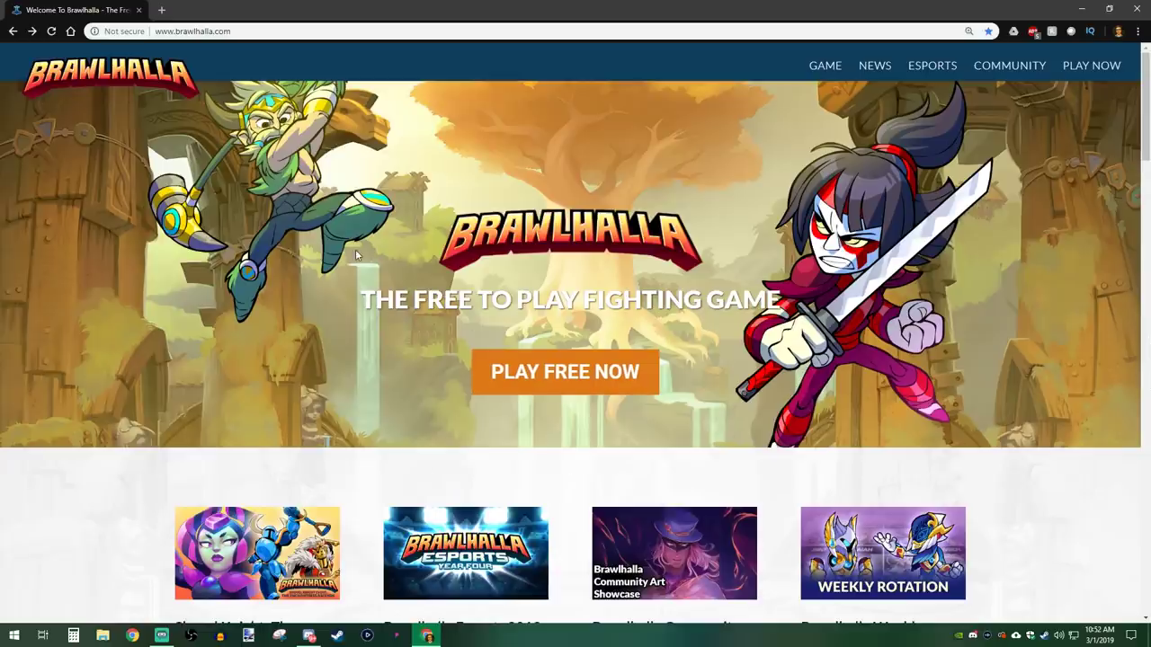
pyautogui.click(329, 31)
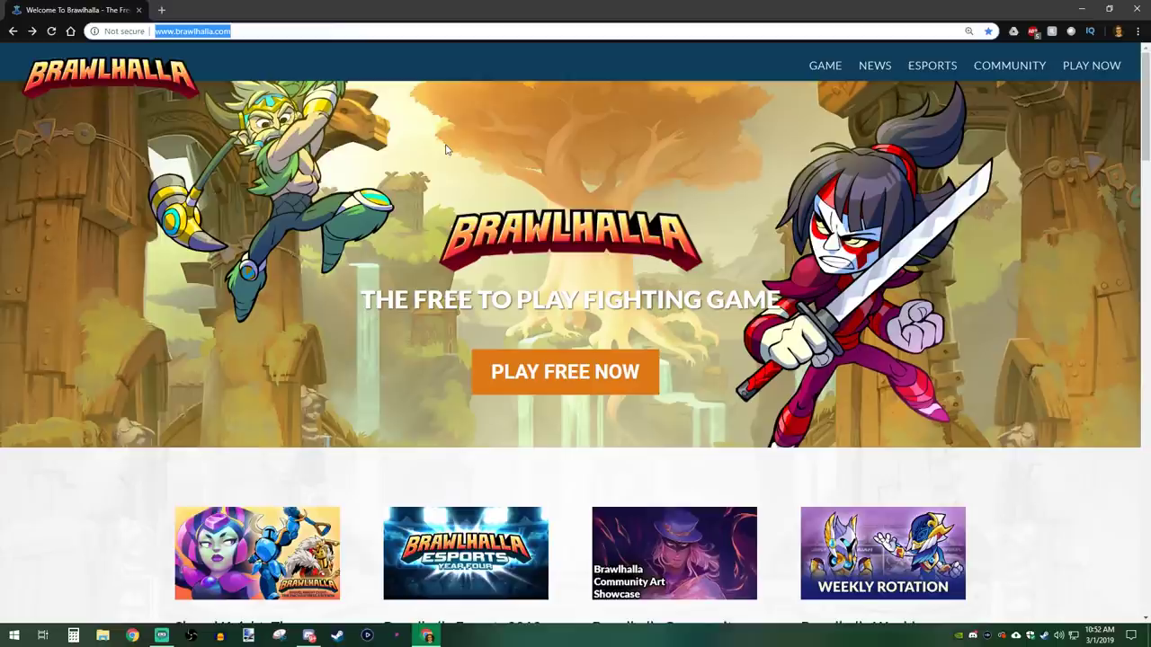
pyautogui.write('https://gamebanana.com/games/5704')
pyautogui.press('Return')
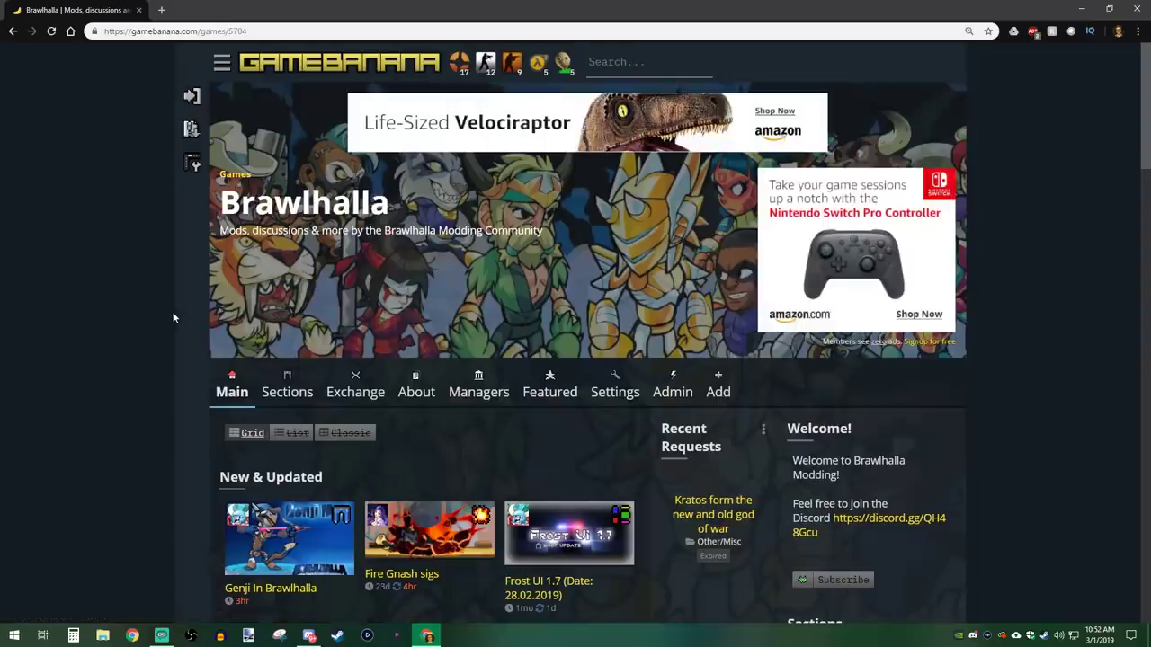
# Browse the newest Brawlhalla mods and the mod sections, and open the Fire Gnash sigs mod.
pyautogui.scroll(-5, 480, 338)
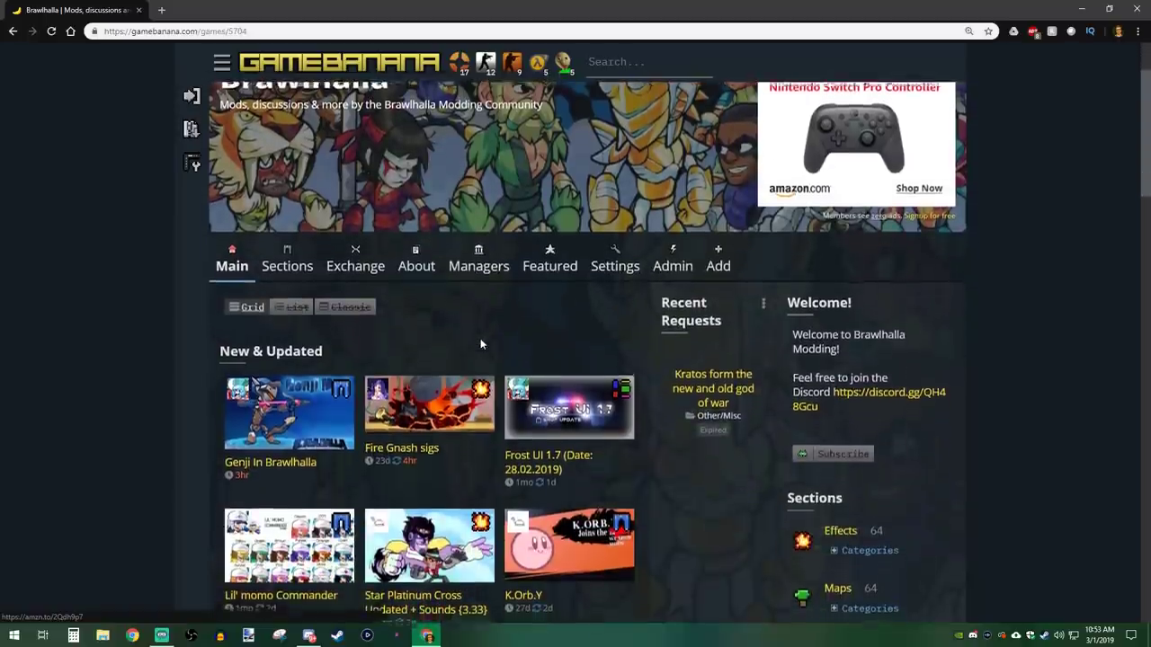
pyautogui.scroll(2, 463, 513)
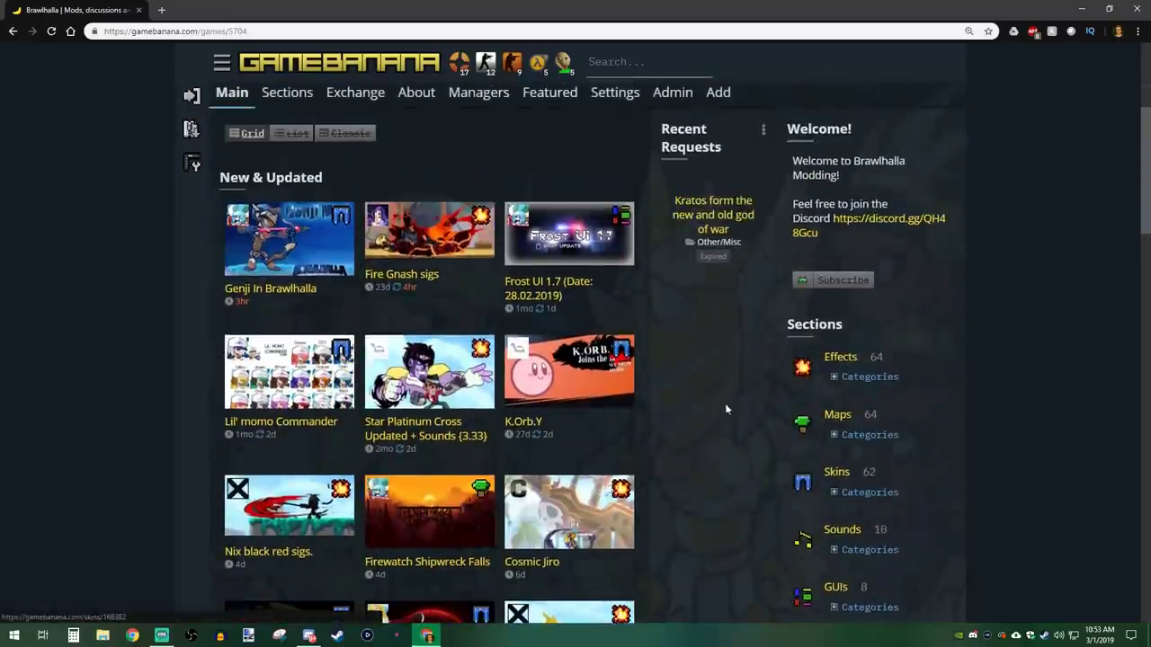
pyautogui.scroll(-1, 720, 402)
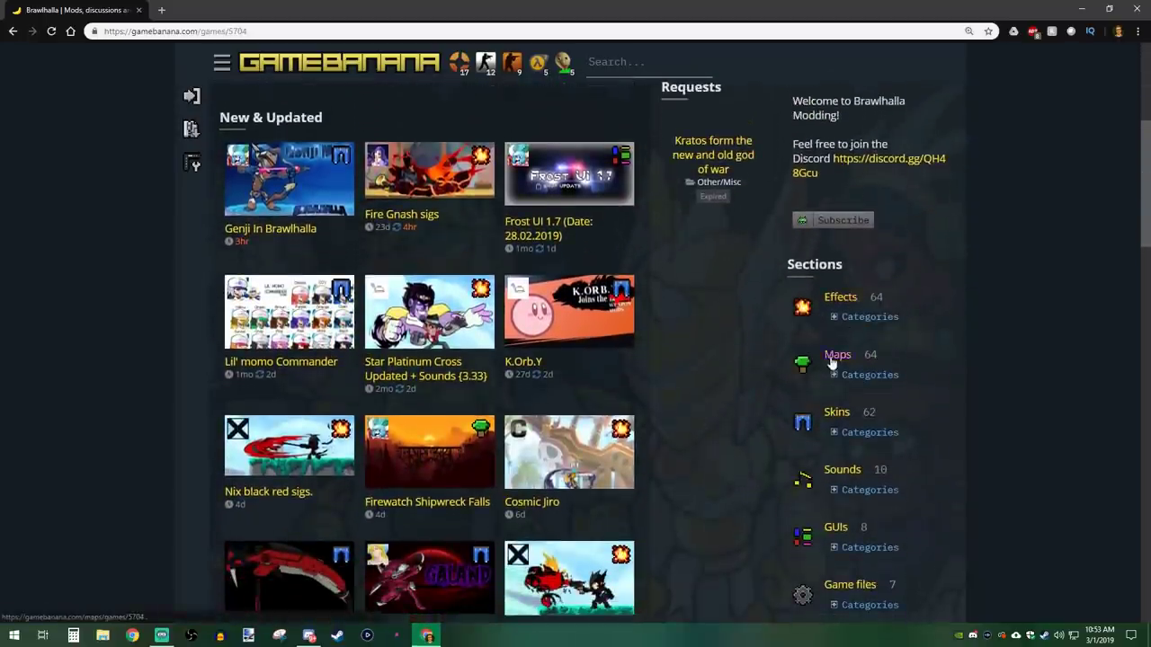
pyautogui.scroll(-1, 746, 378)
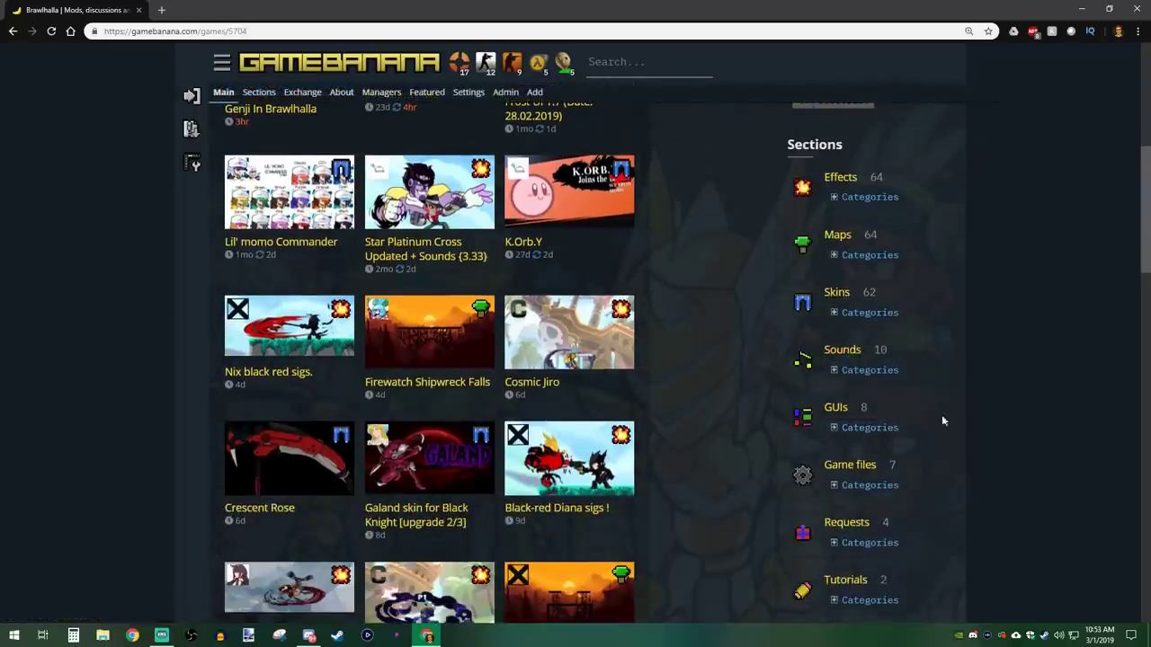
pyautogui.scroll(1, 733, 475)
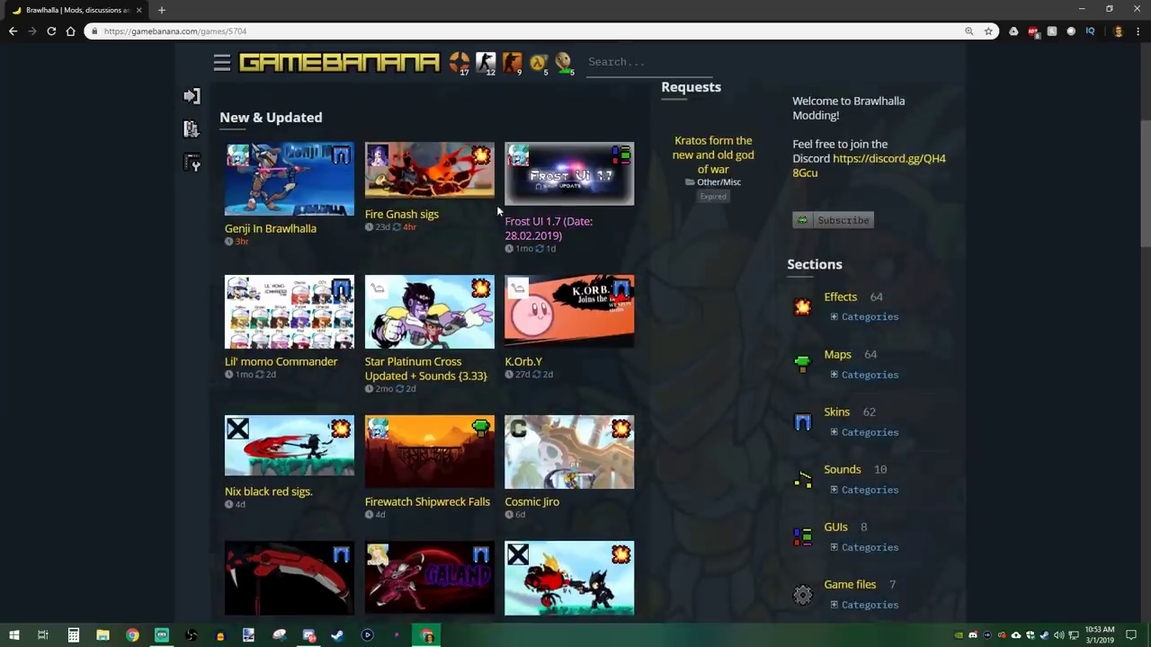
pyautogui.click(452, 185)
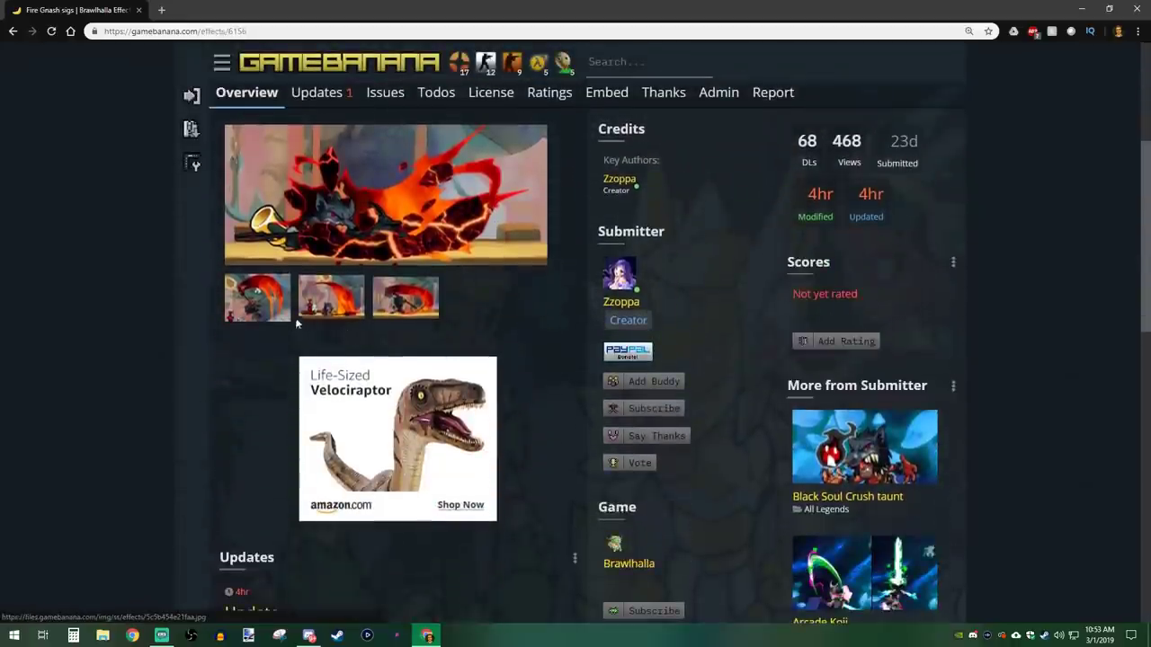
# View the enlarged preview images of the Fire Gnash sigs mod and close the image viewer.
pyautogui.click(324, 300)
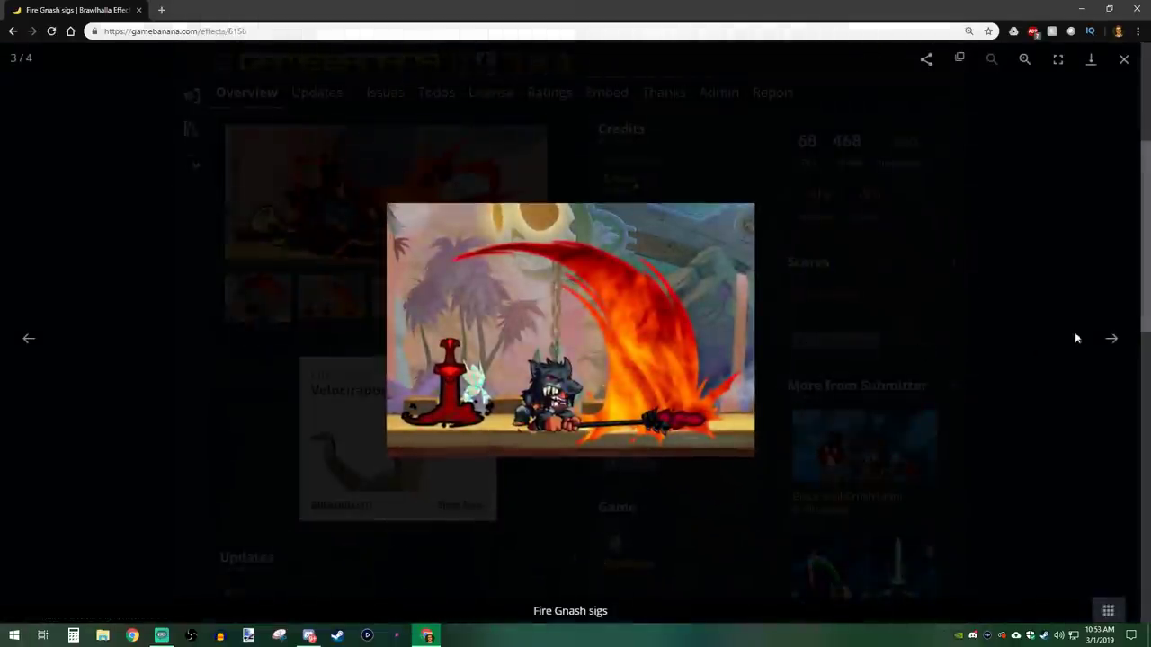
pyautogui.click(1114, 340)
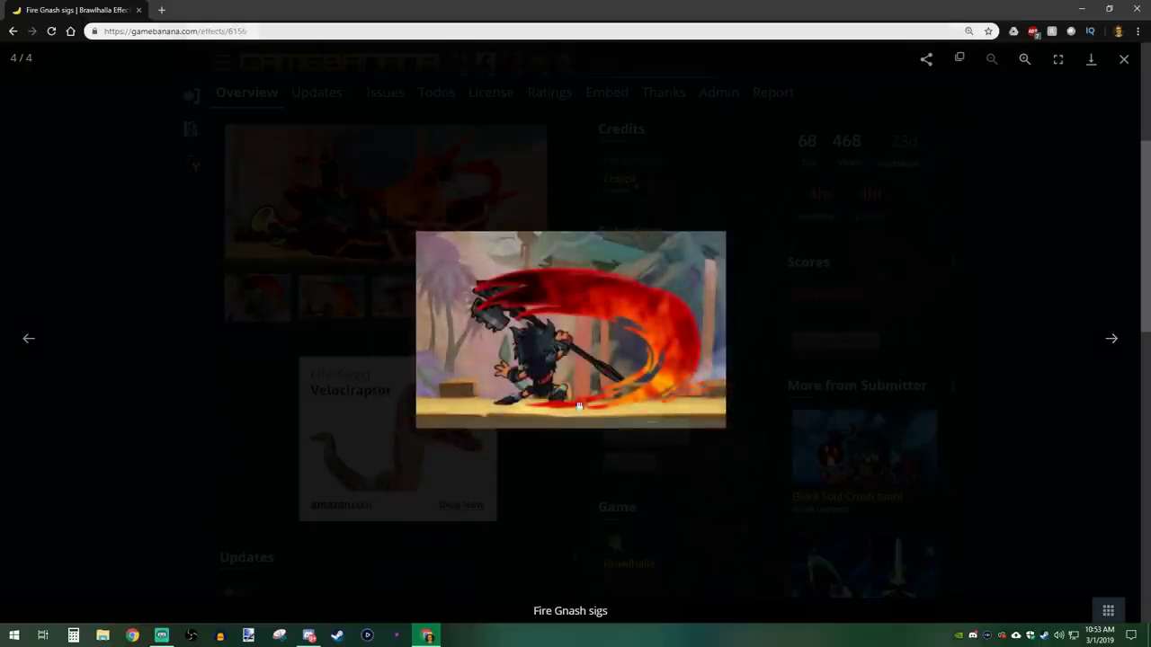
pyautogui.click(1112, 341)
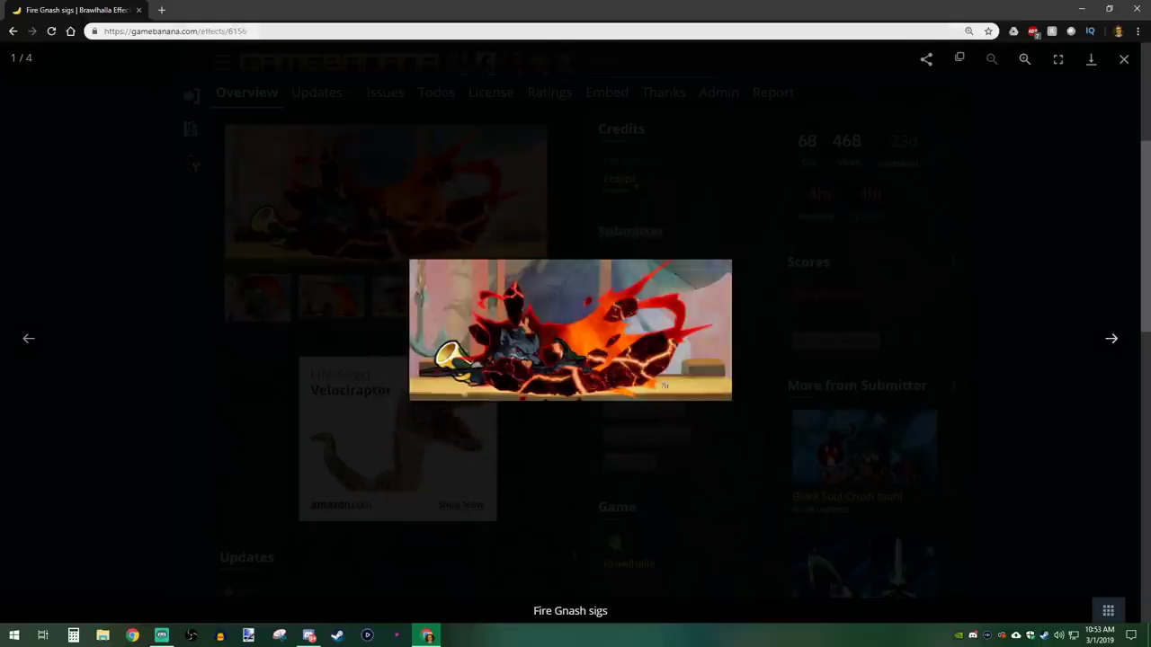
pyautogui.click(229, 340)
# Download the mod archive fire_3b6f6.rar manually and save it to the Desktop.
pyautogui.scroll(-3, 530, 360)
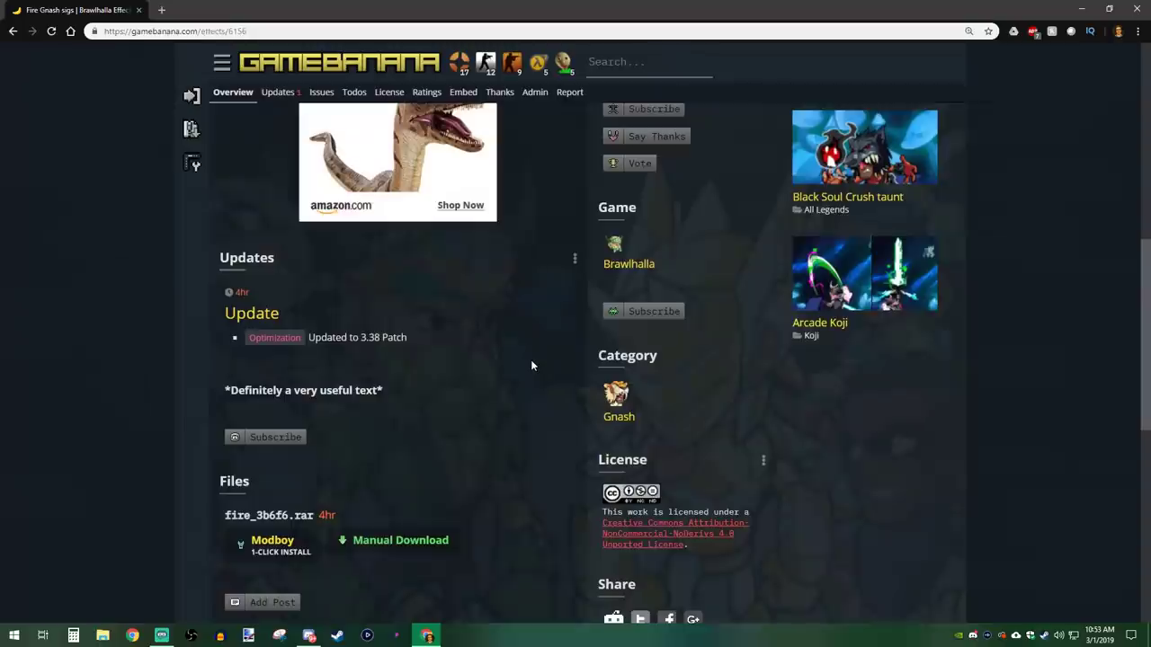
pyautogui.scroll(-2, 531, 365)
pyautogui.click(410, 361)
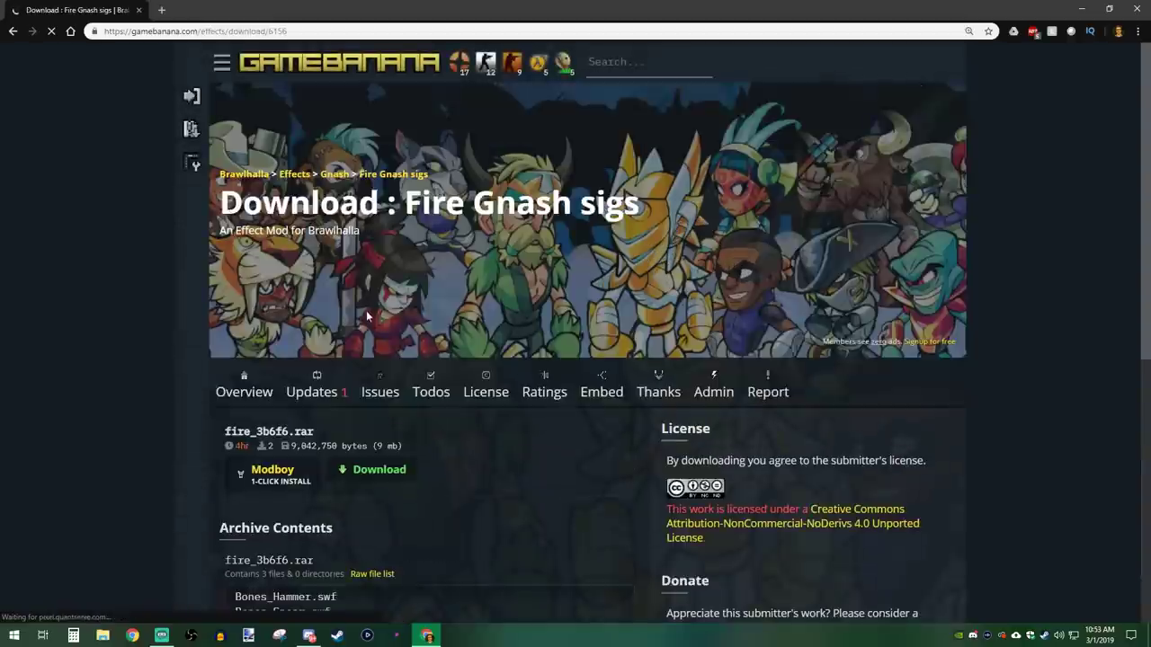
pyautogui.click(372, 475)
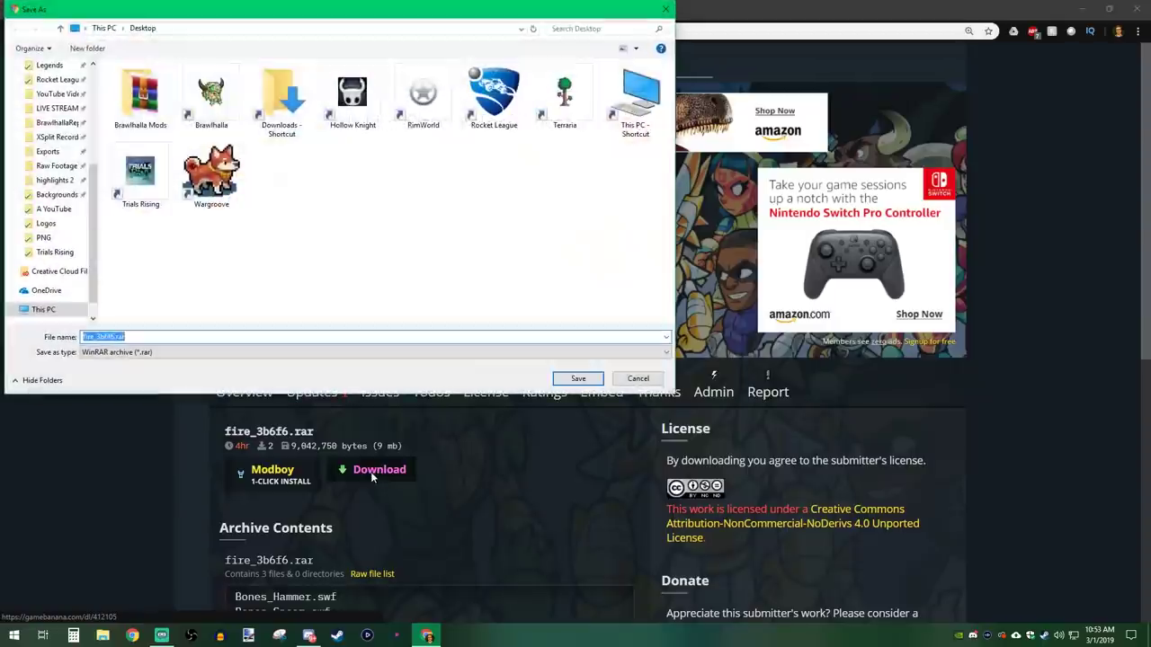
pyautogui.click(578, 381)
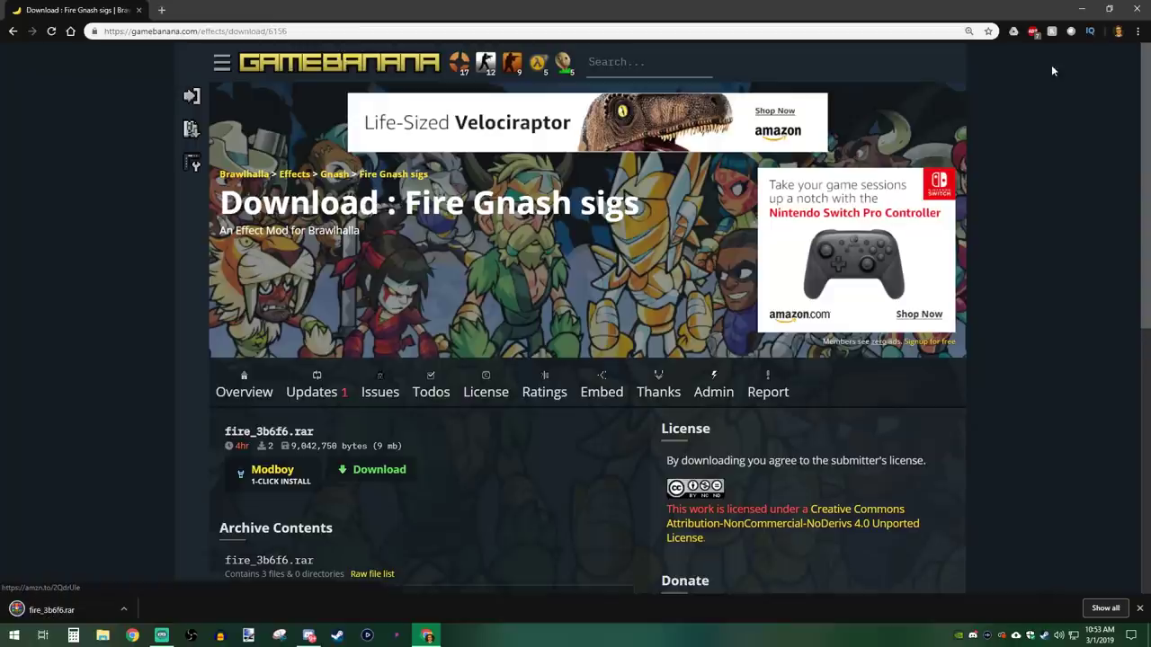
# Switch to Steam and check the library folder location in the download settings, leaving the settings unchanged.
pyautogui.click(1082, 9)
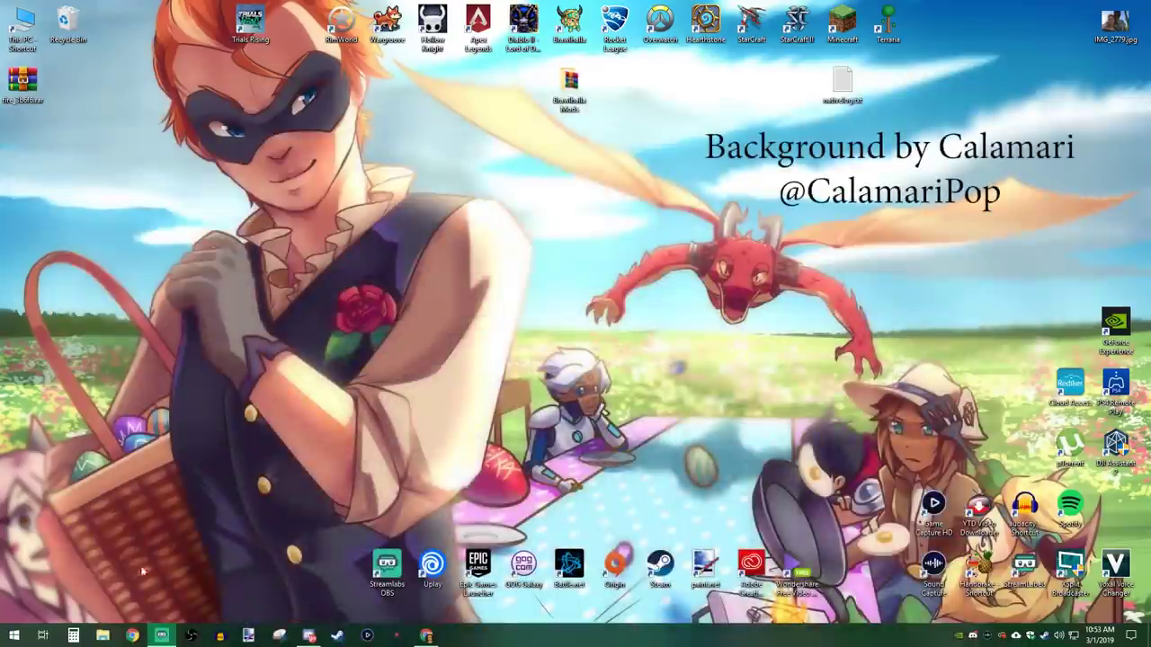
pyautogui.click(336, 636)
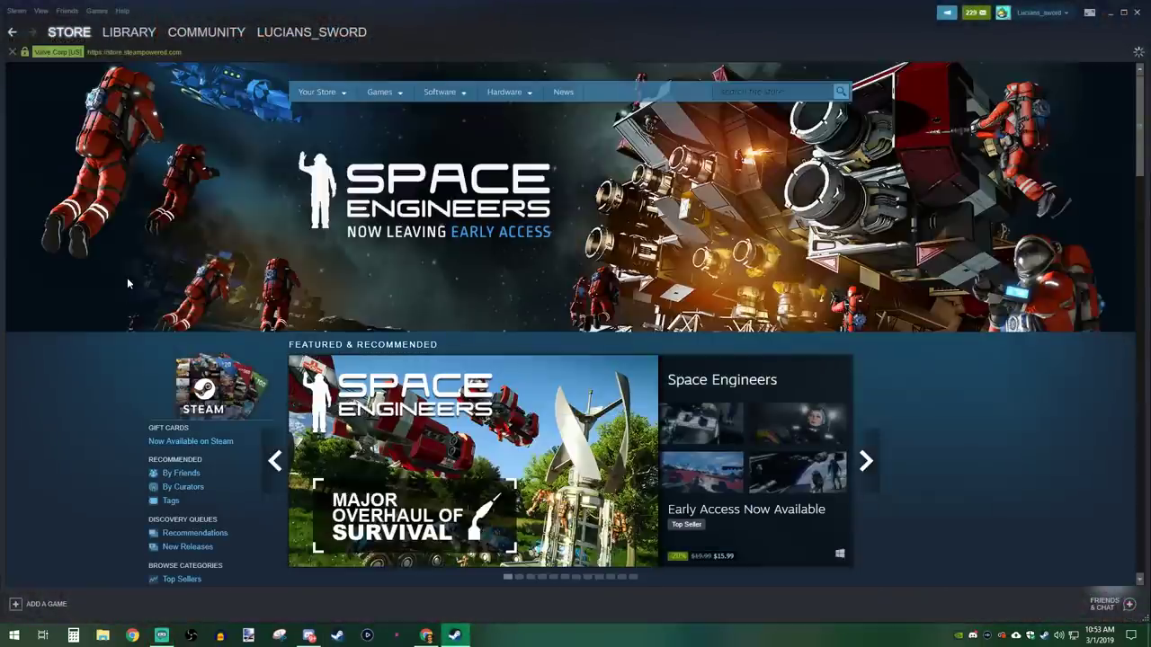
pyautogui.click(19, 14)
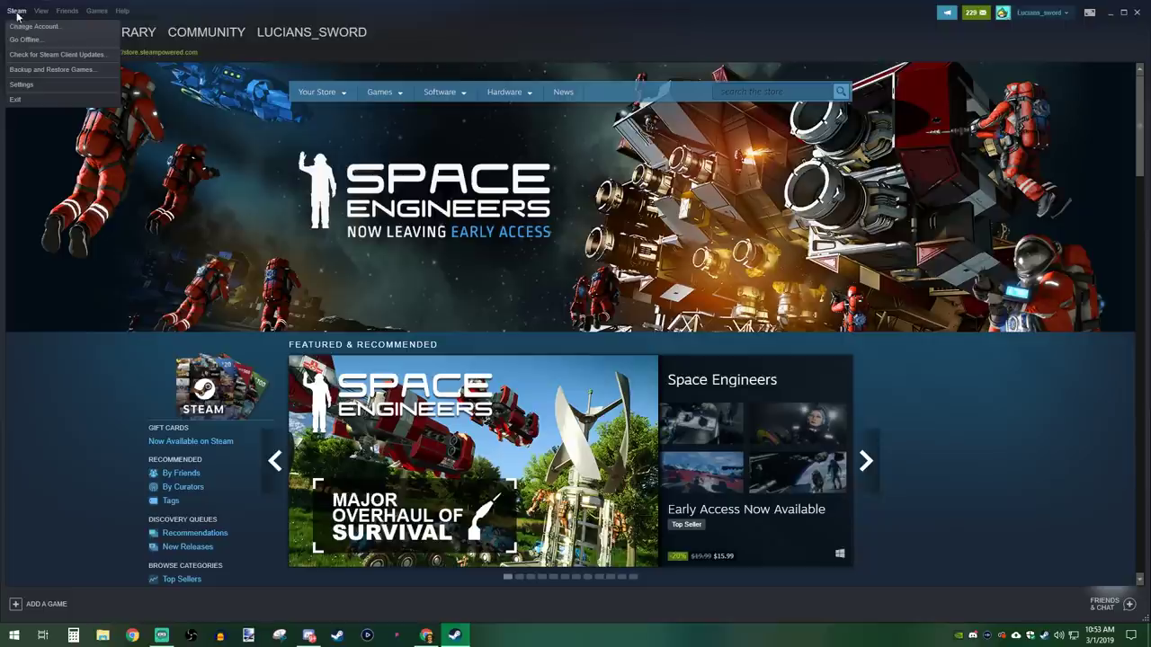
pyautogui.click(20, 84)
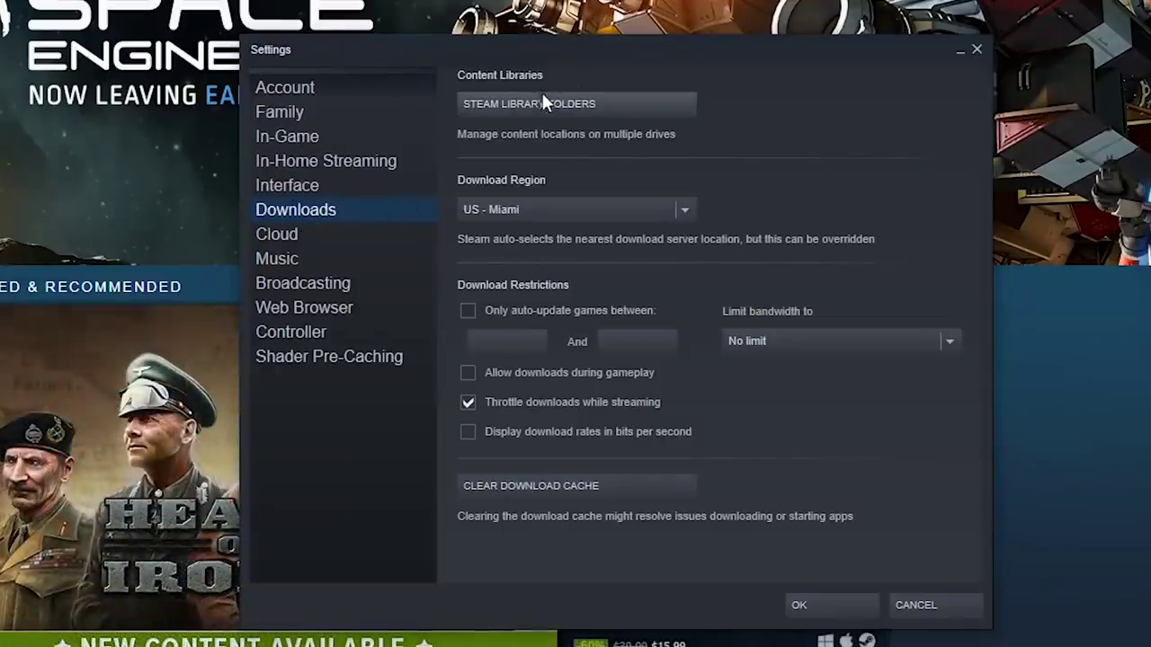
pyautogui.click(589, 103)
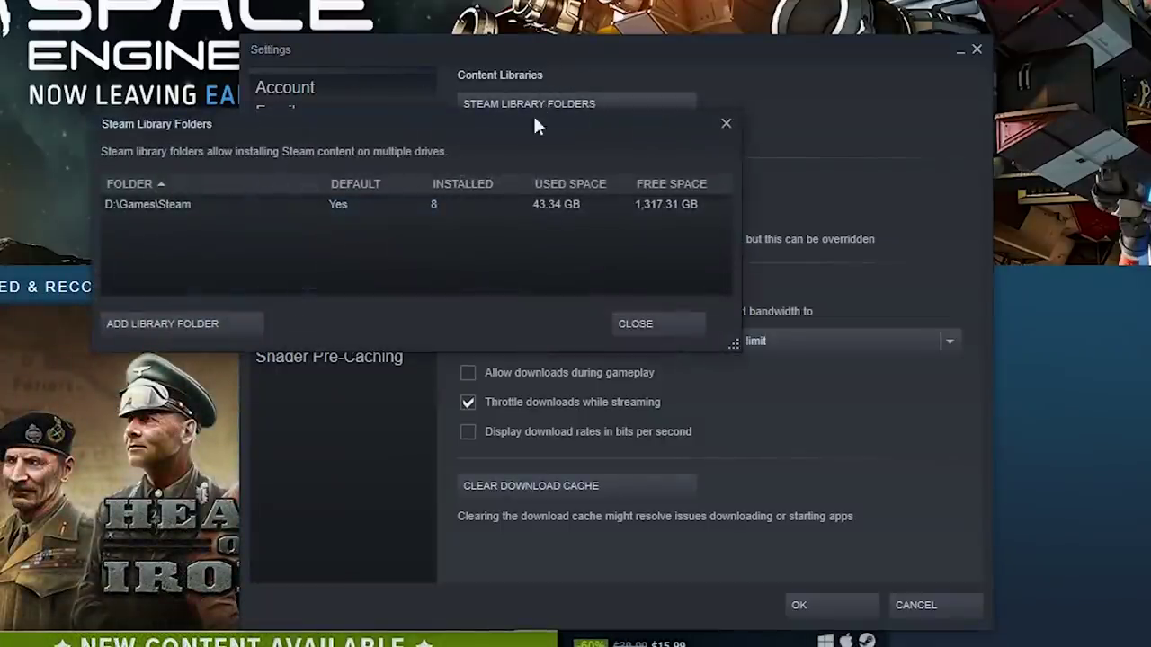
pyautogui.click(107, 205)
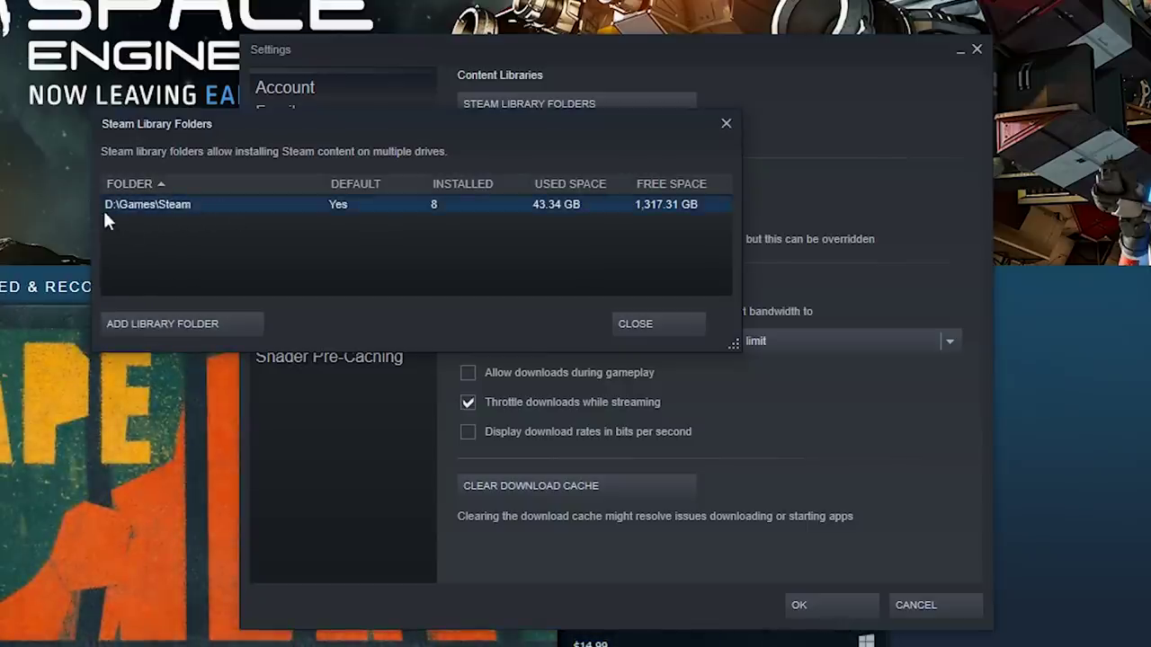
pyautogui.click(665, 326)
pyautogui.click(927, 605)
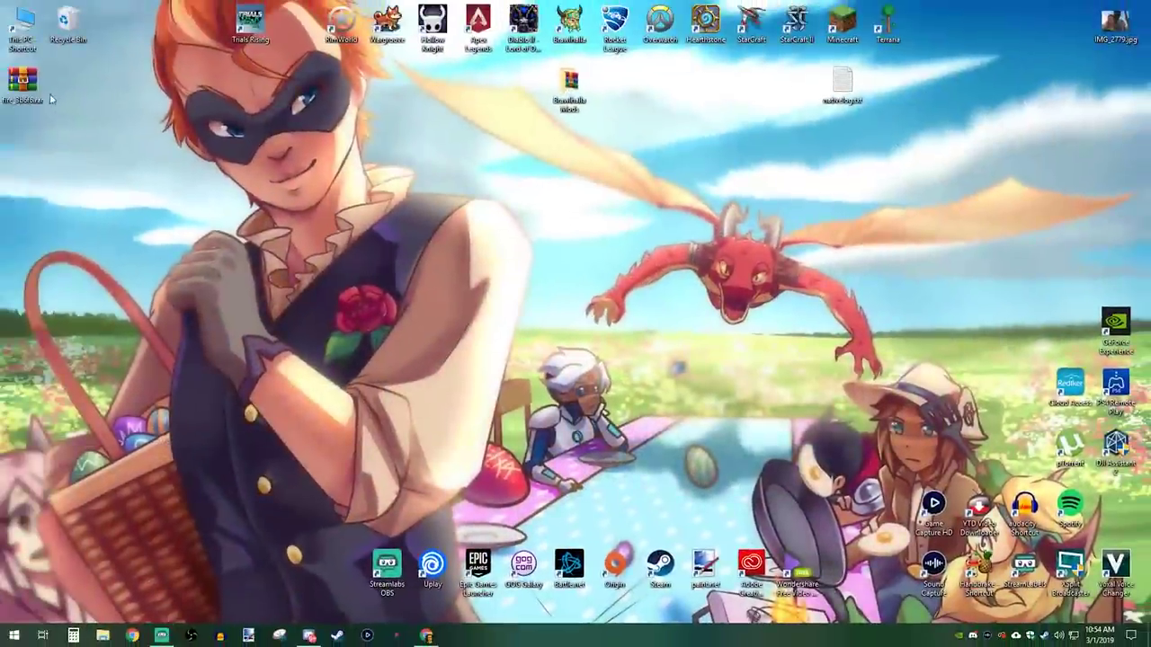
# Open the fire_3b6f6.rar archive in WinRAR, read the installation instructions in README.txt, and dismiss the licence reminder.
pyautogui.rightClick(28, 85)
pyautogui.click(40, 91)
pyautogui.click(402, 268)
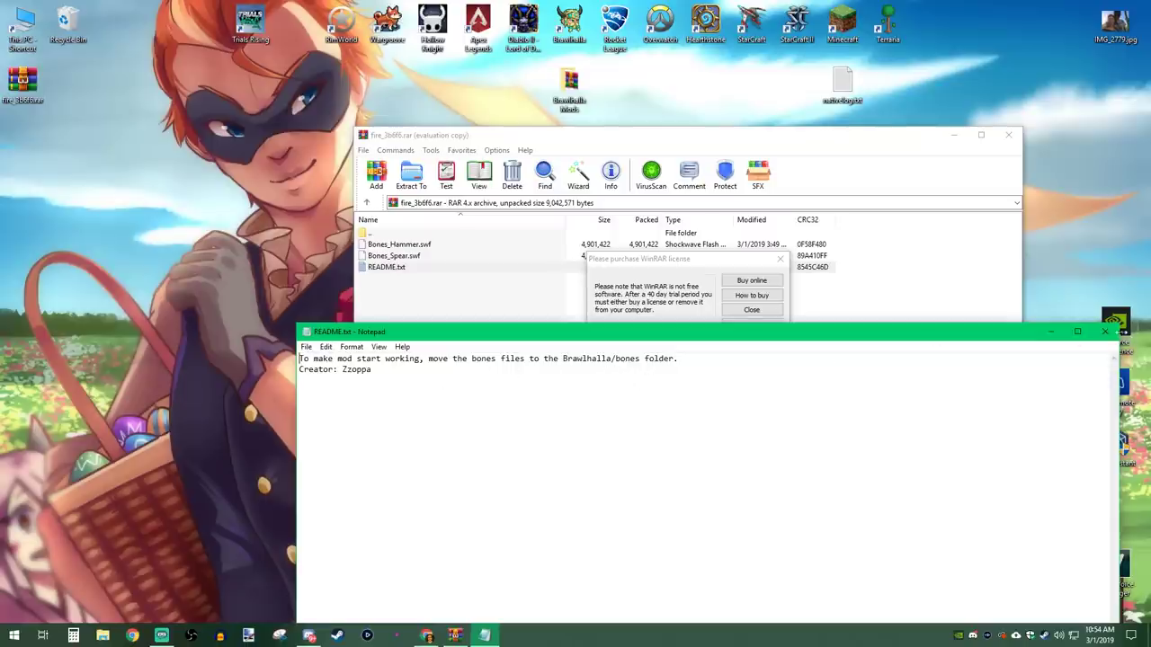
pyautogui.click(1105, 332)
pyautogui.click(752, 309)
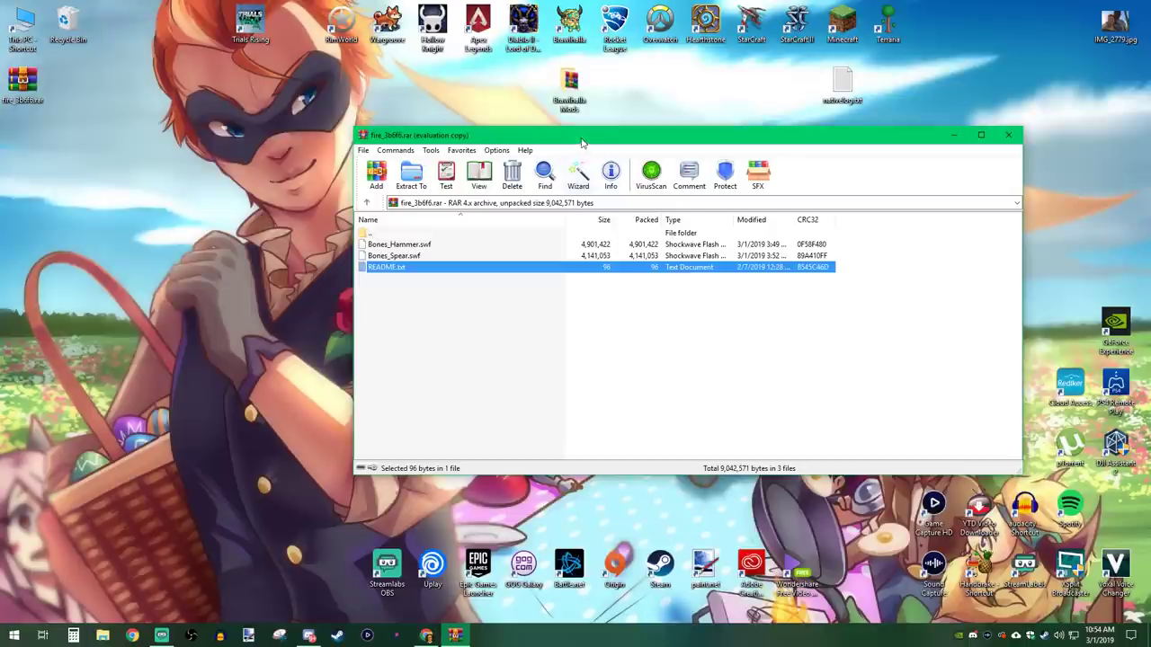
# Extract Bones_Hammer.swf and Bones_Spear.swf from the archive to the desktop and close WinRAR.
pyautogui.click(465, 306)
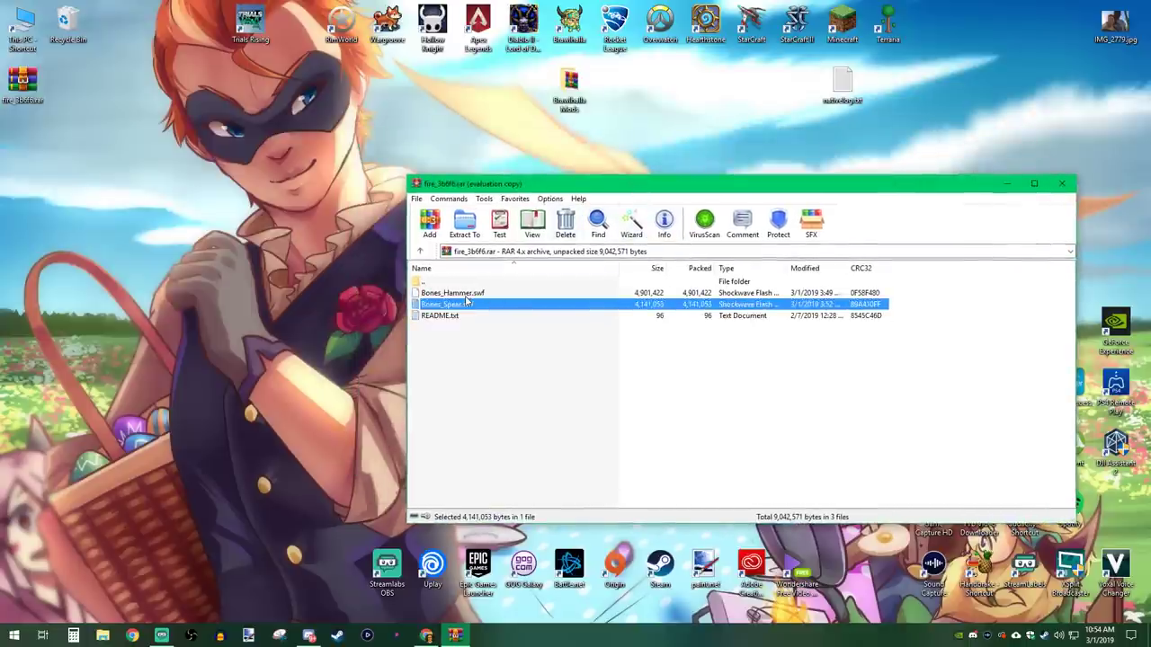
pyautogui.keyDown('shift'); pyautogui.click(466, 298); pyautogui.keyUp('shift')
pyautogui.moveTo(465, 297); pyautogui.dragTo(270, 297)
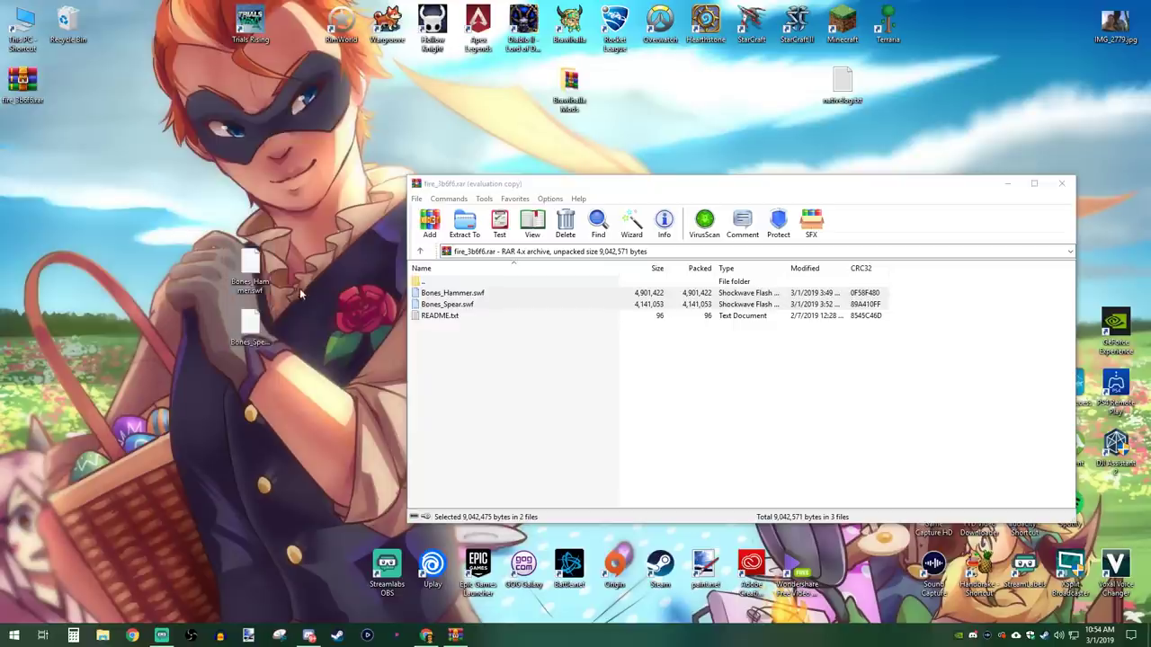
pyautogui.click(1061, 183)
# In File Explorer, open the Brawlhalla game folder under D:\Games\Steam\steamapps\common and look through its contents.
pyautogui.click(102, 636)
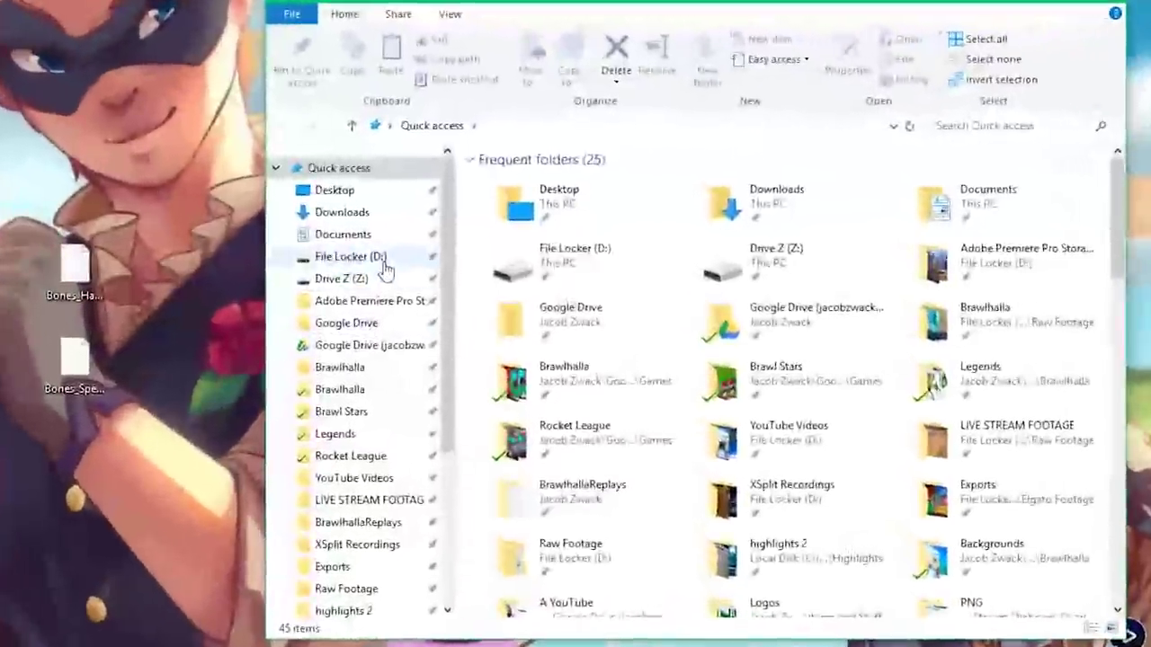
pyautogui.click(347, 256)
pyautogui.doubleClick(513, 279)
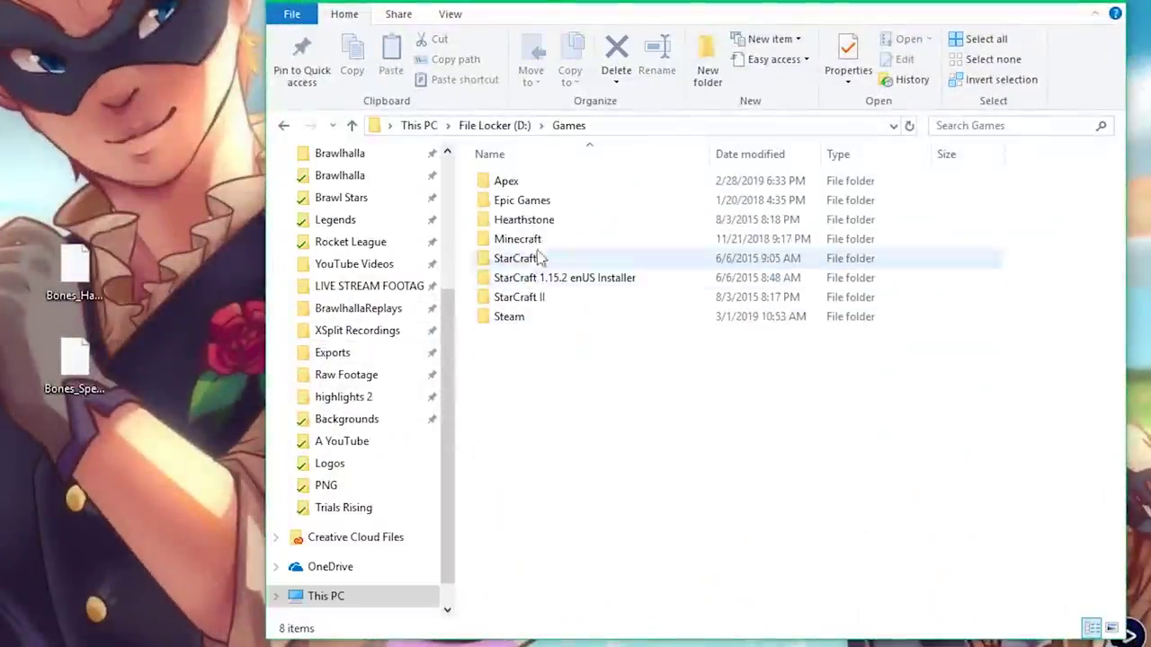
pyautogui.doubleClick(525, 320)
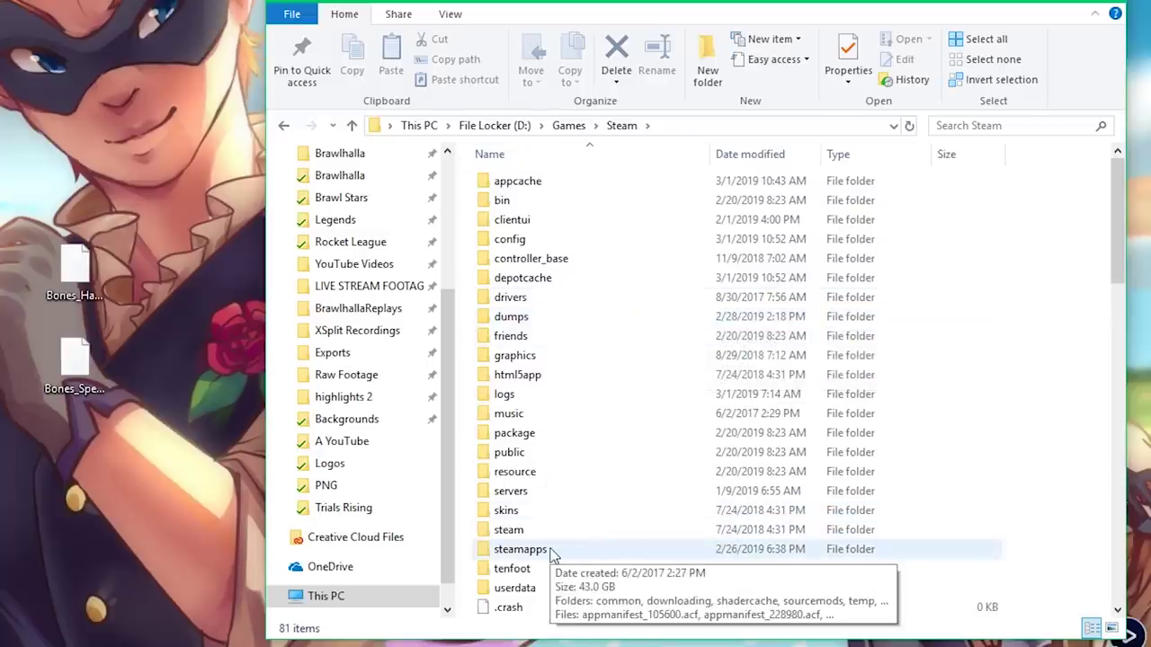
pyautogui.doubleClick(522, 550)
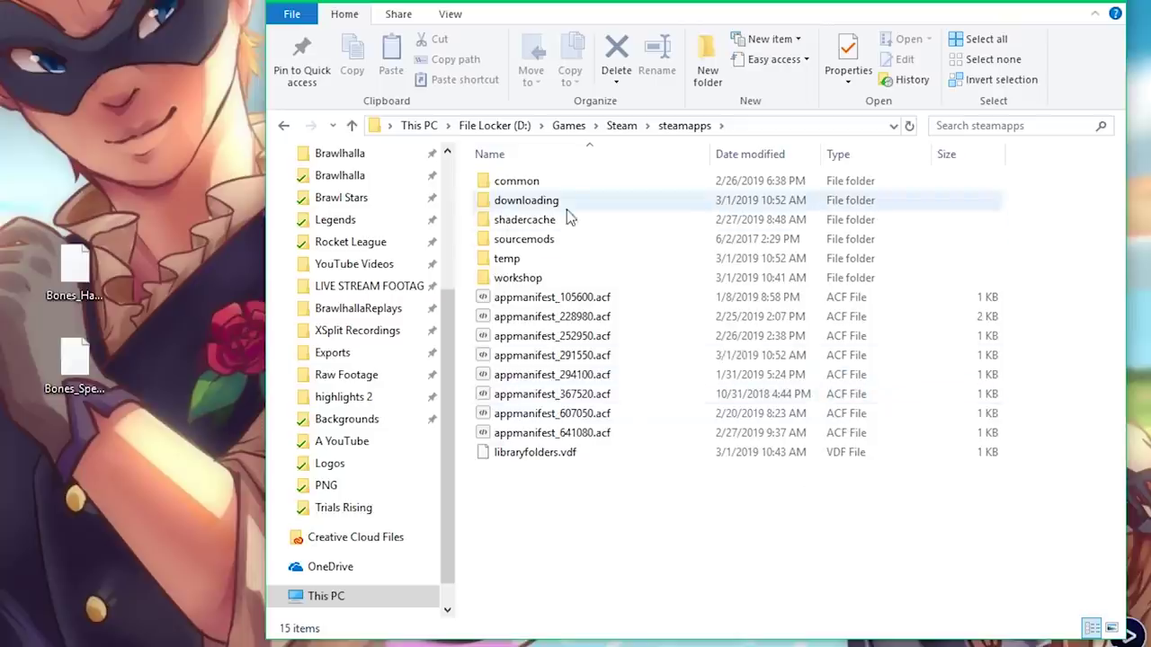
pyautogui.doubleClick(568, 185)
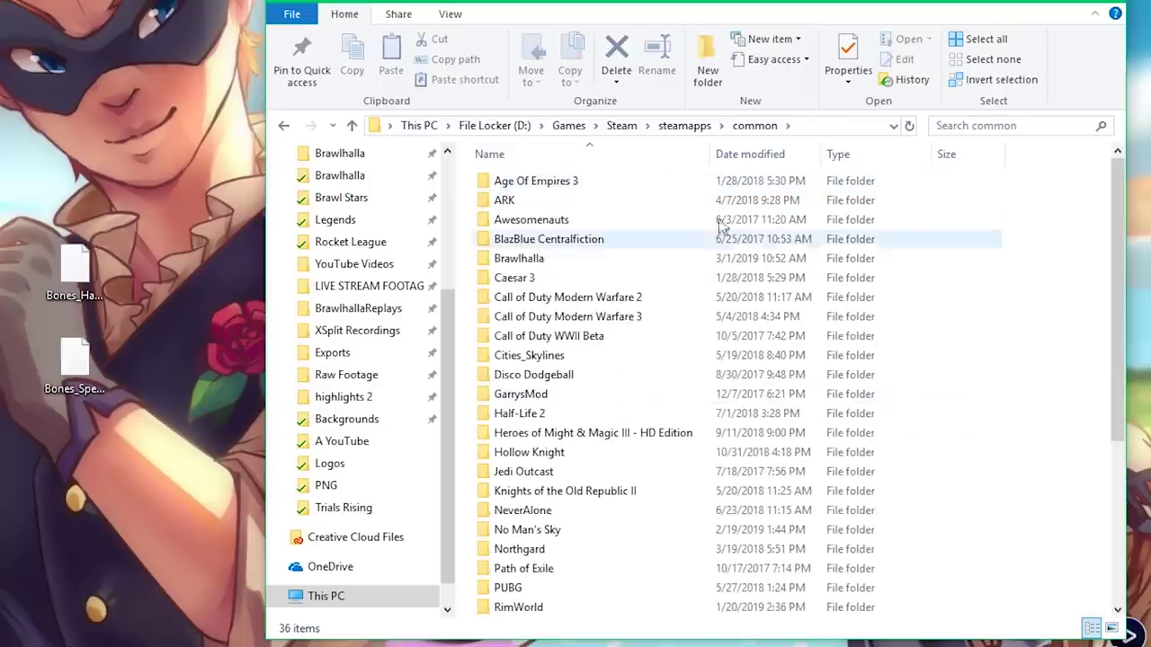
pyautogui.doubleClick(555, 262)
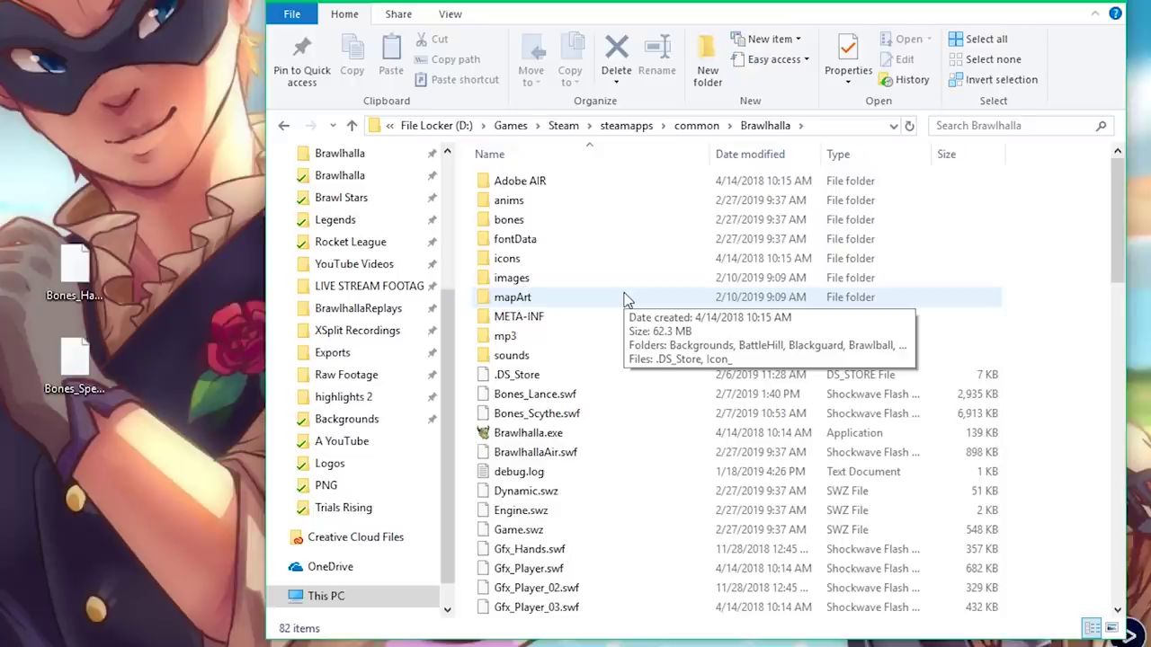
pyautogui.scroll(-4, 648, 378)
pyautogui.scroll(4, 737, 486)
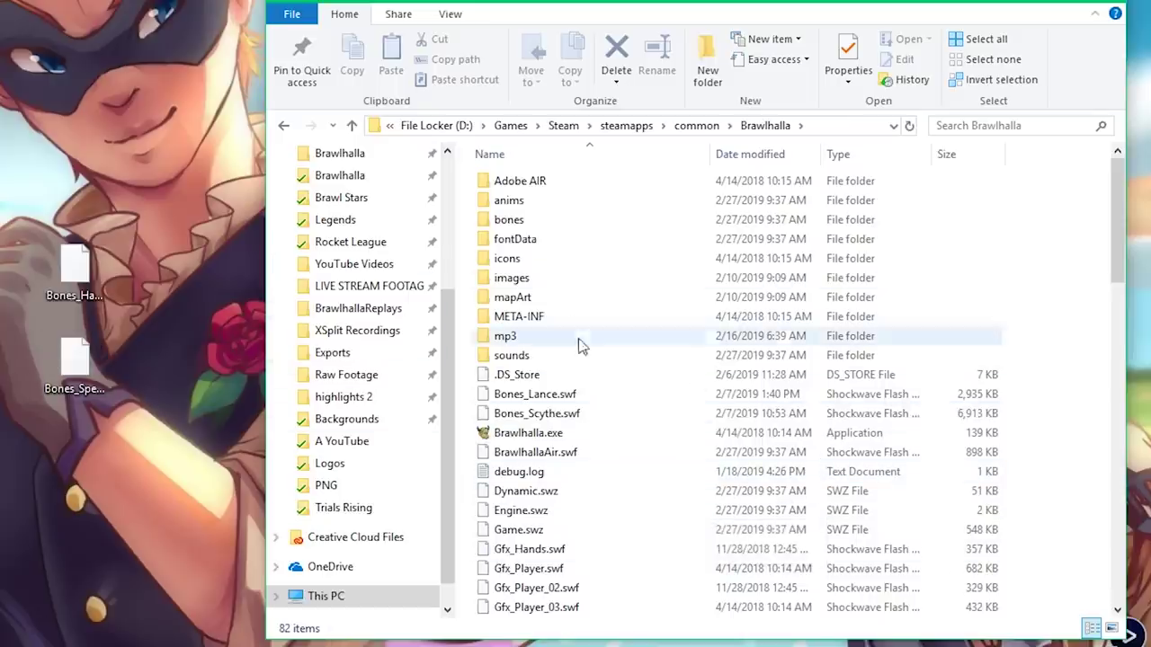
# Copy Bones_Hammer.swf and Bones_Spear.swf from the desktop into Brawlhalla's bones folder, replacing the existing files, and close the folder window.
pyautogui.click(506, 221)
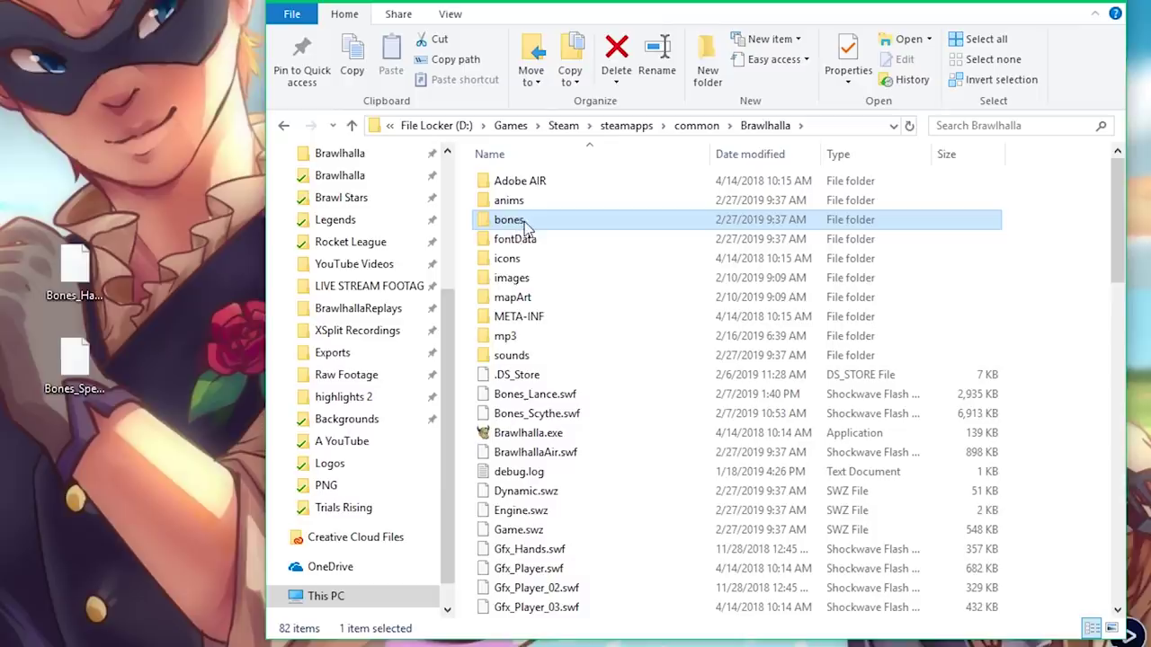
pyautogui.doubleClick(521, 223)
pyautogui.moveTo(149, 173); pyautogui.dragTo(8, 421)
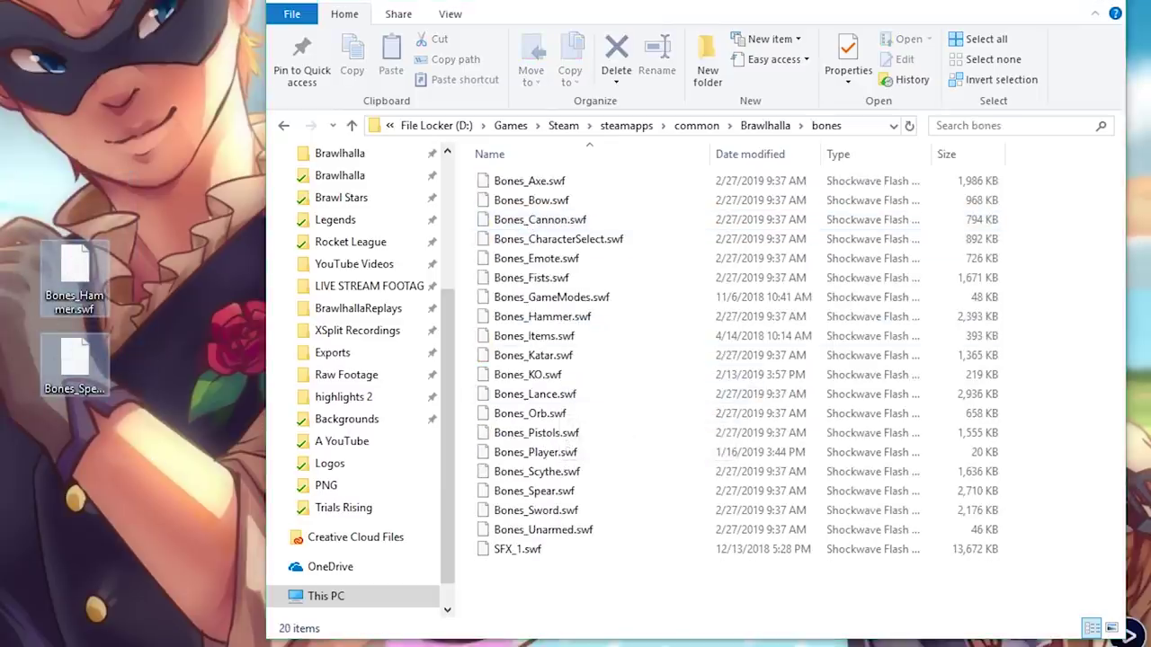
pyautogui.moveTo(75, 274); pyautogui.dragTo(664, 314)
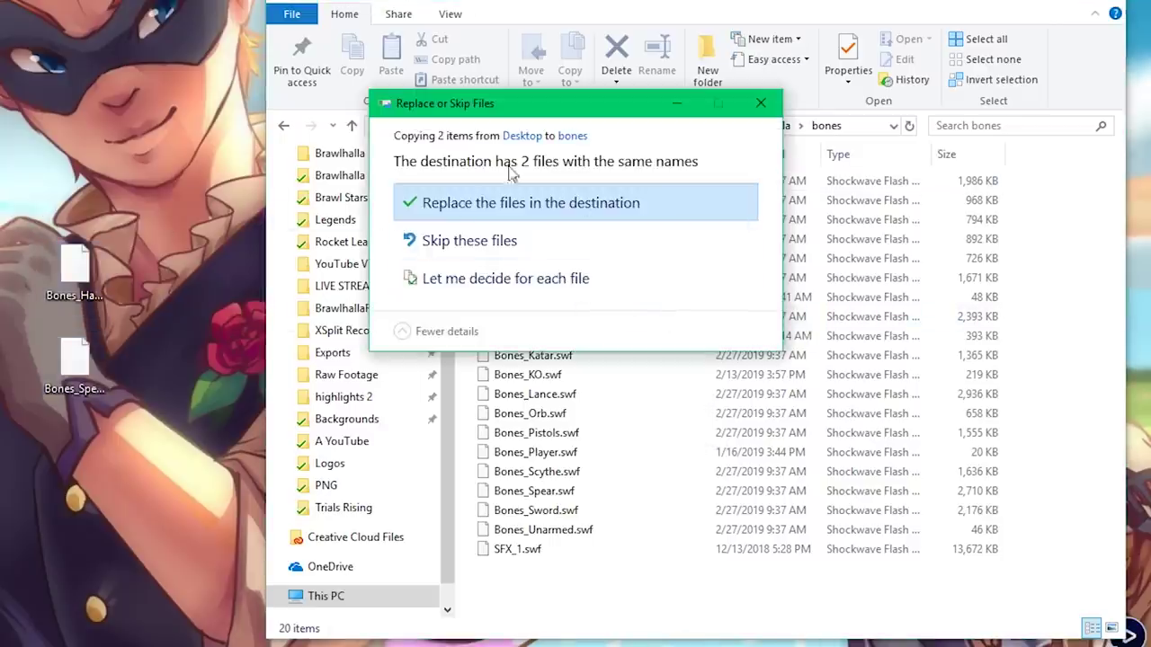
pyautogui.click(598, 202)
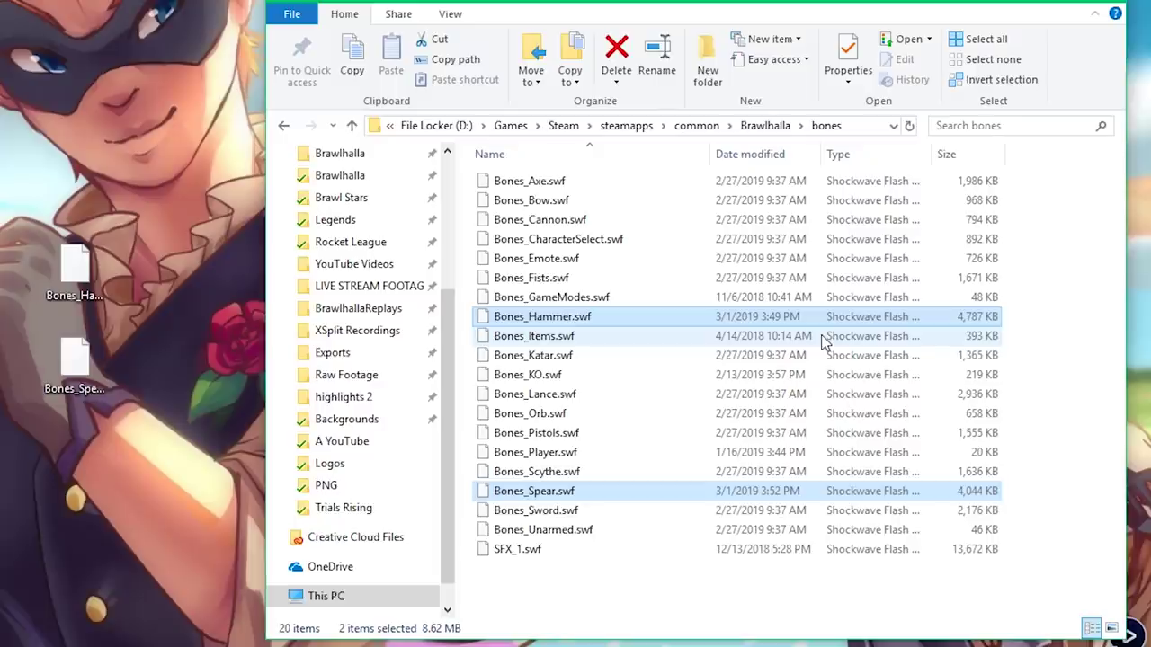
pyautogui.click(1058, 258)
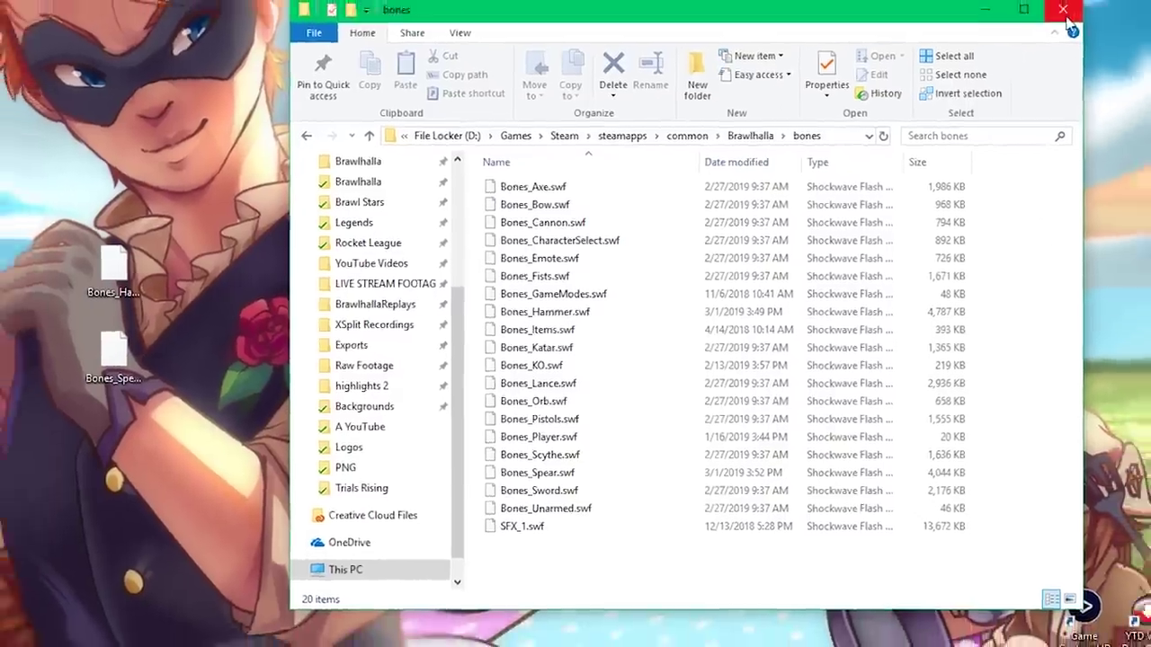
pyautogui.click(1064, 10)
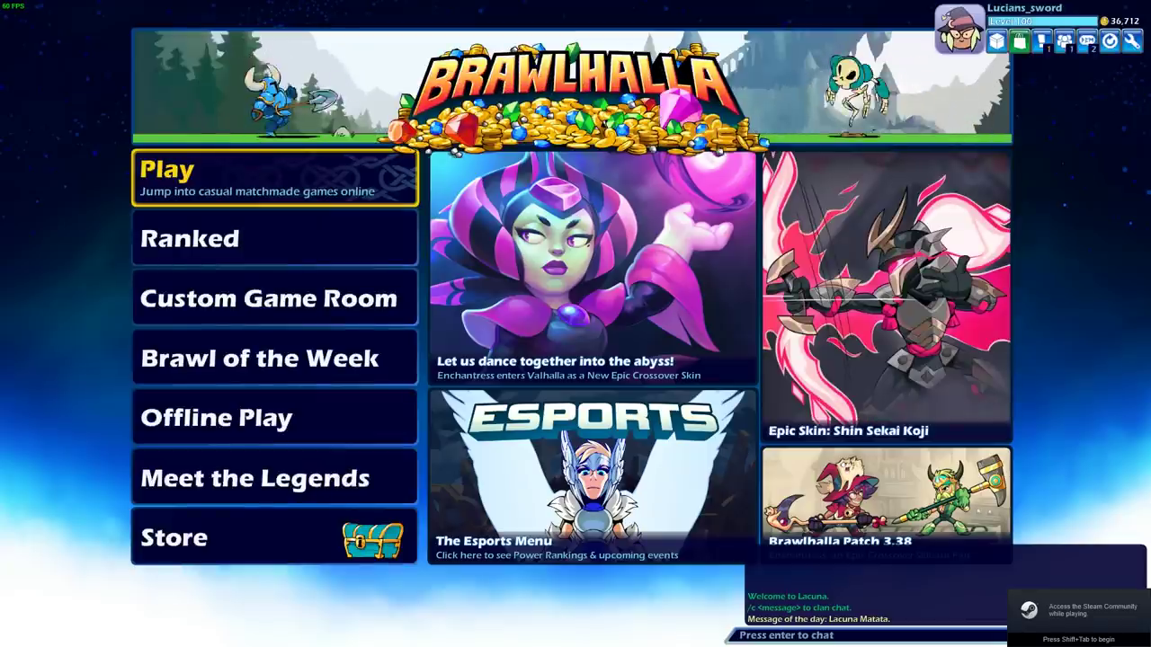
# With Brawlhalla running, change the Windows sound output from the High Definition Audio speakers to another playback device.
pyautogui.press('super')
pyautogui.click(1058, 636)
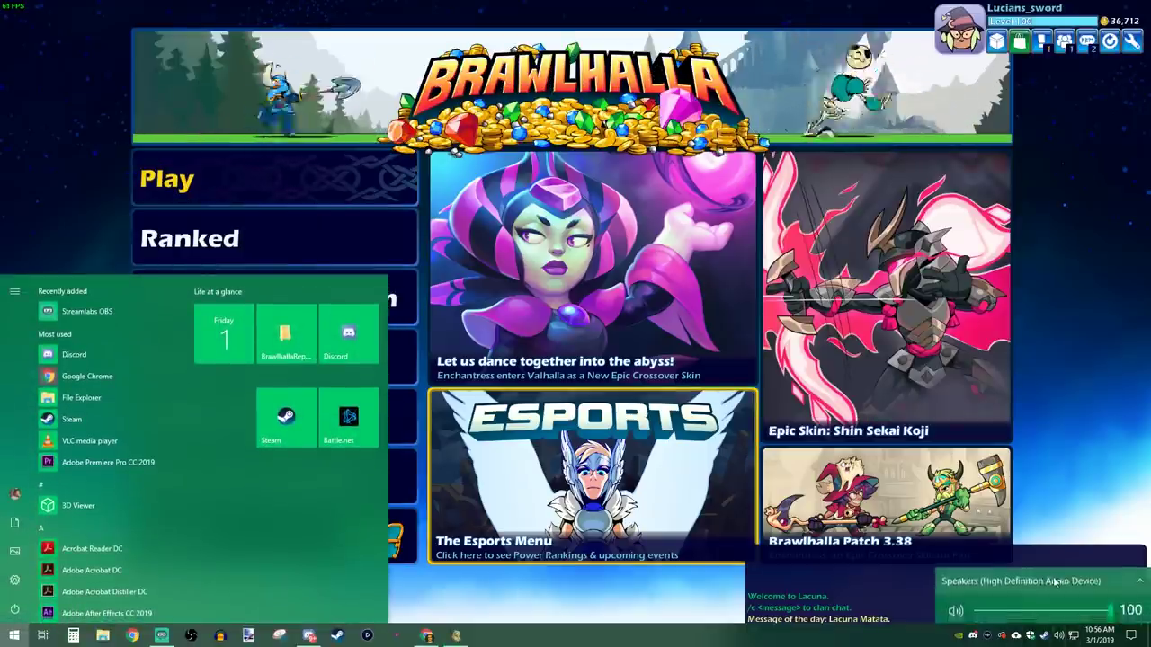
pyautogui.click(1034, 582)
pyautogui.click(1044, 509)
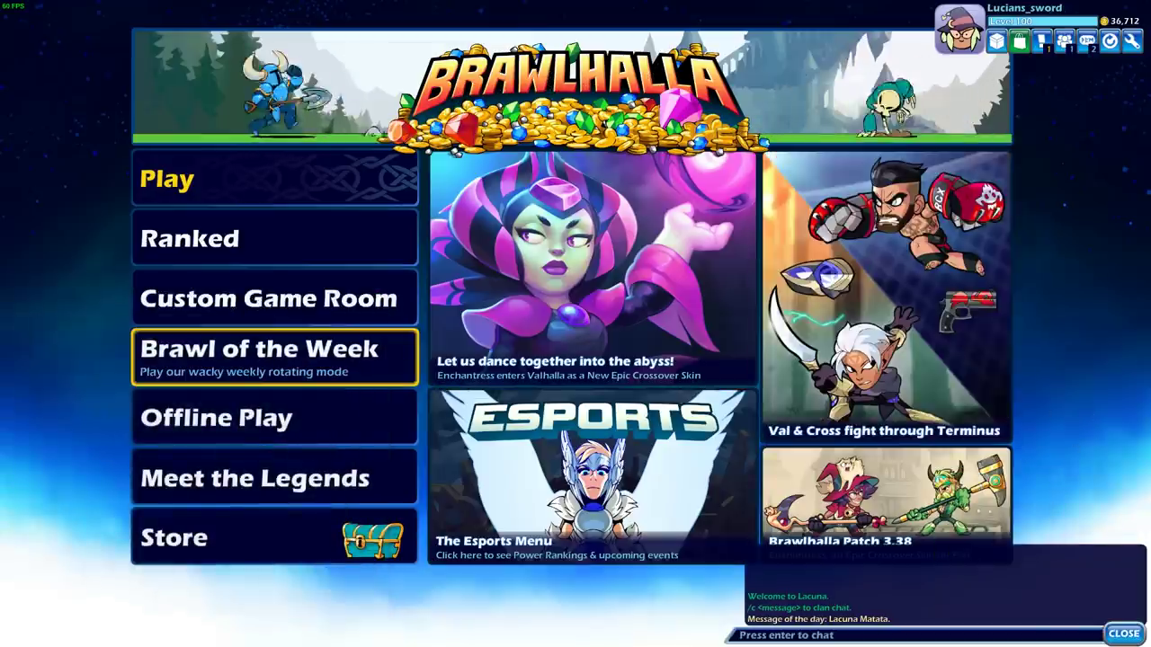
# Open Training mode from Brawlhalla's Offline Play options.
pyautogui.press('Down')
pyautogui.press('Up')
pyautogui.press('Up')
pyautogui.press('Up')
pyautogui.press('Up')
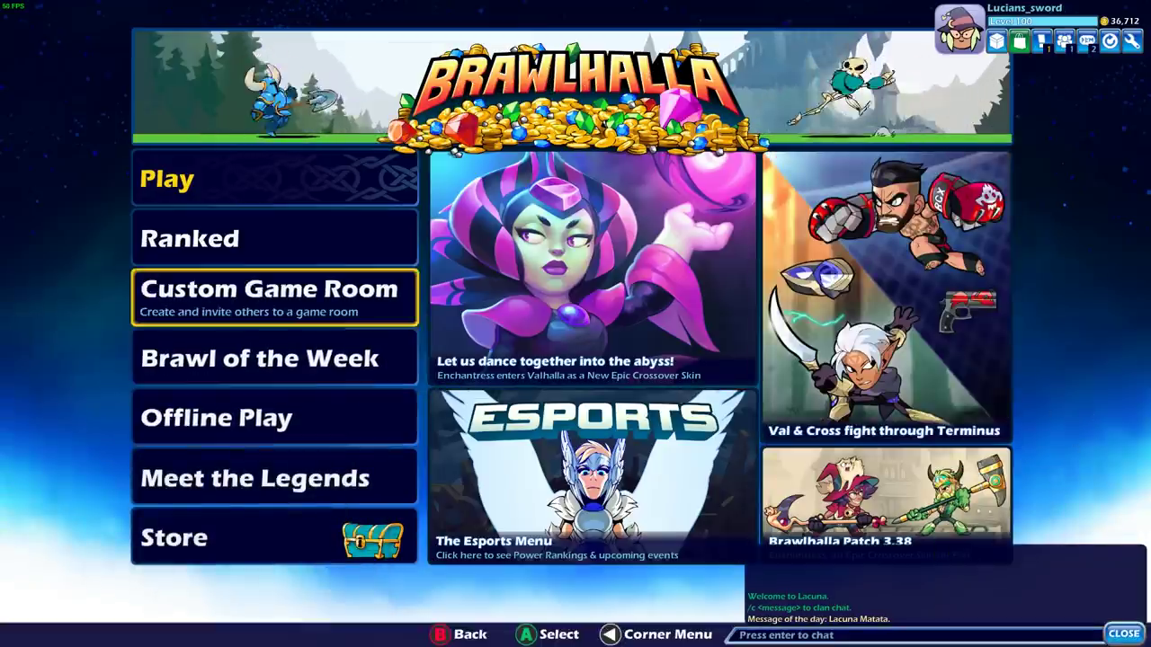
pyautogui.press('Down')
pyautogui.press('Down')
pyautogui.press('Down')
pyautogui.press('Down')
pyautogui.press('Return')
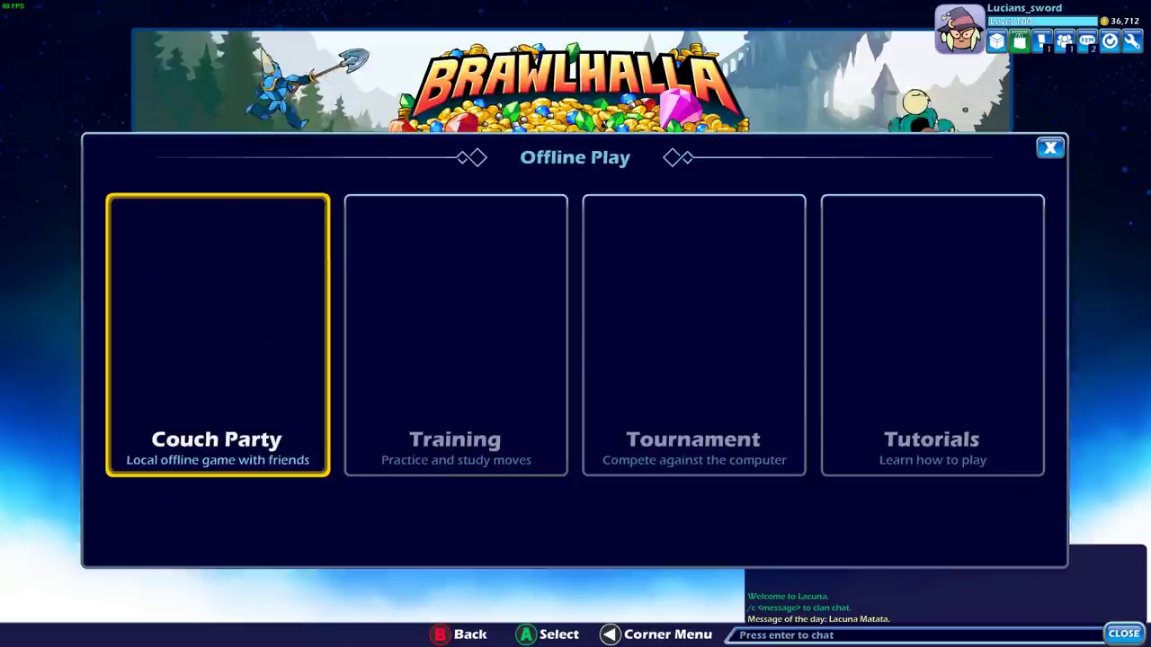
pyautogui.press('Right')
pyautogui.press('Right')
pyautogui.press('Left')
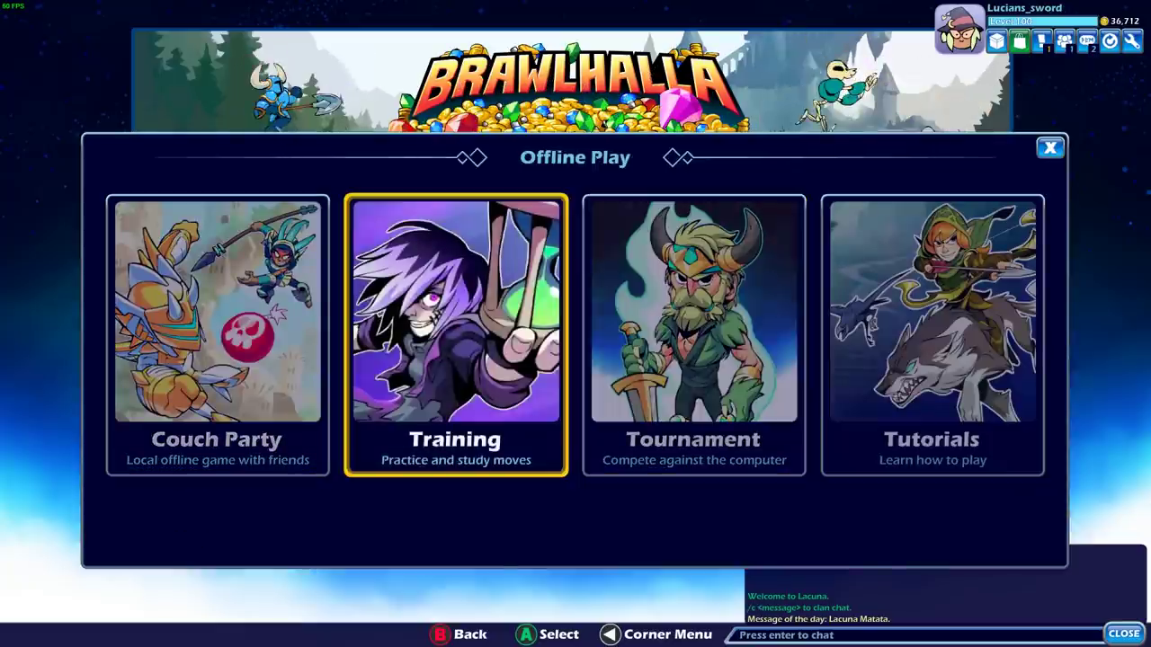
pyautogui.press('Return')
# Select Gnash with the wolf-head skin and Goldforged colours, and start a training match against the CPU dummy.
pyautogui.press('Right')
pyautogui.press('Right')
pyautogui.press('Right')
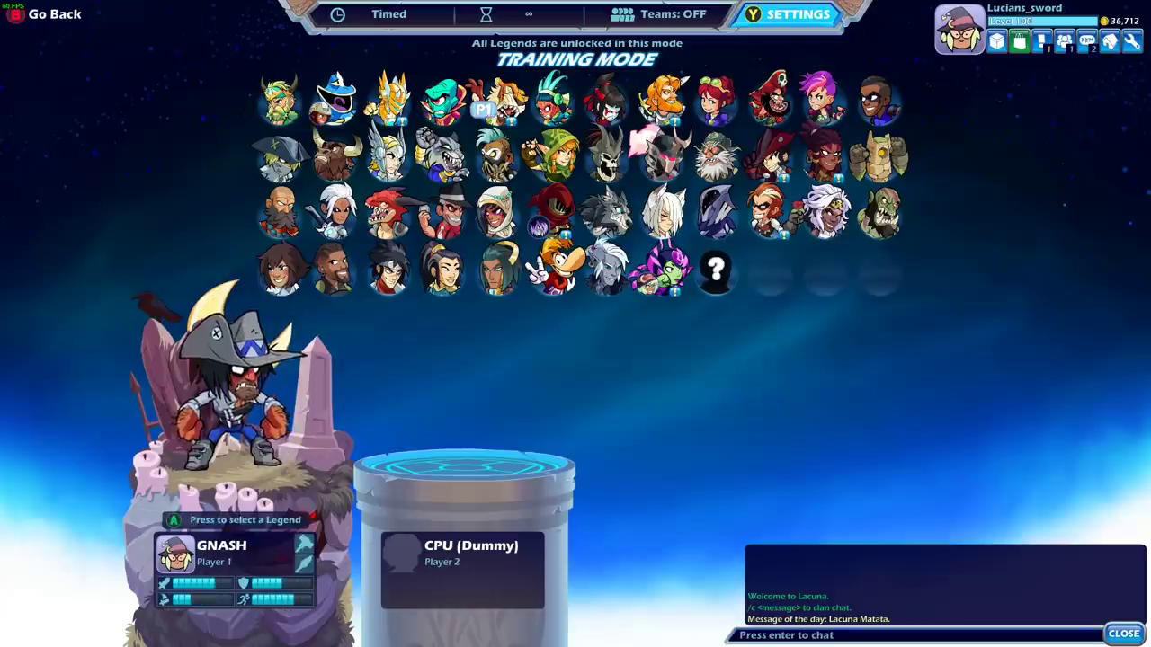
pyautogui.press('Return')
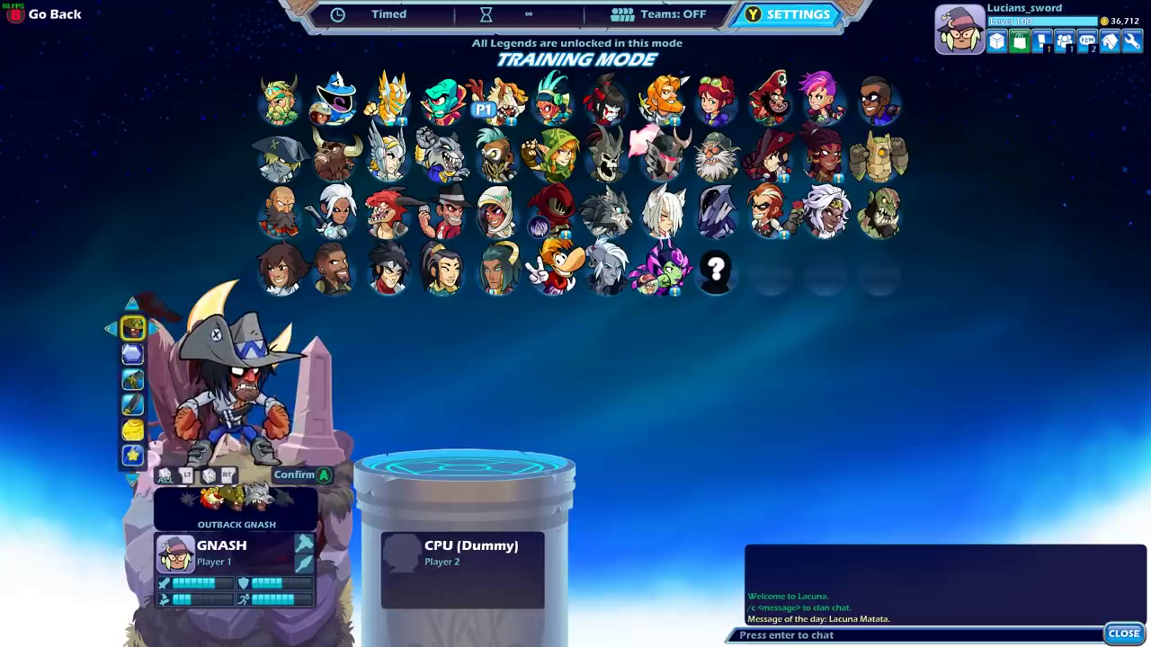
pyautogui.press('Right')
pyautogui.press('Right')
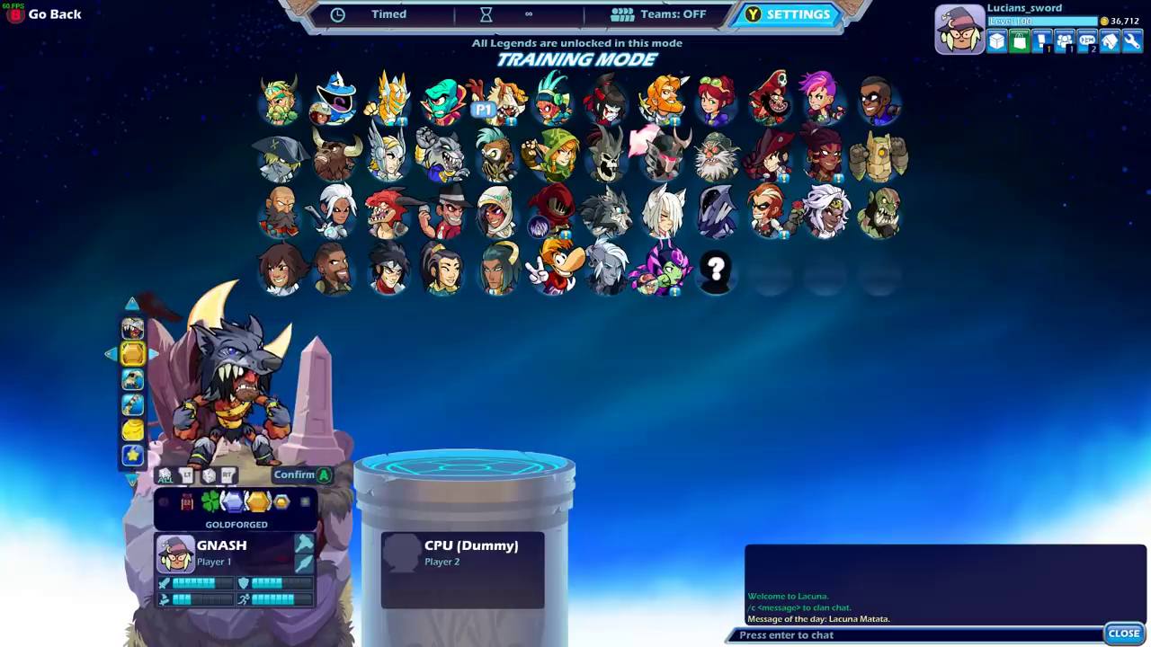
pyautogui.press('Return')
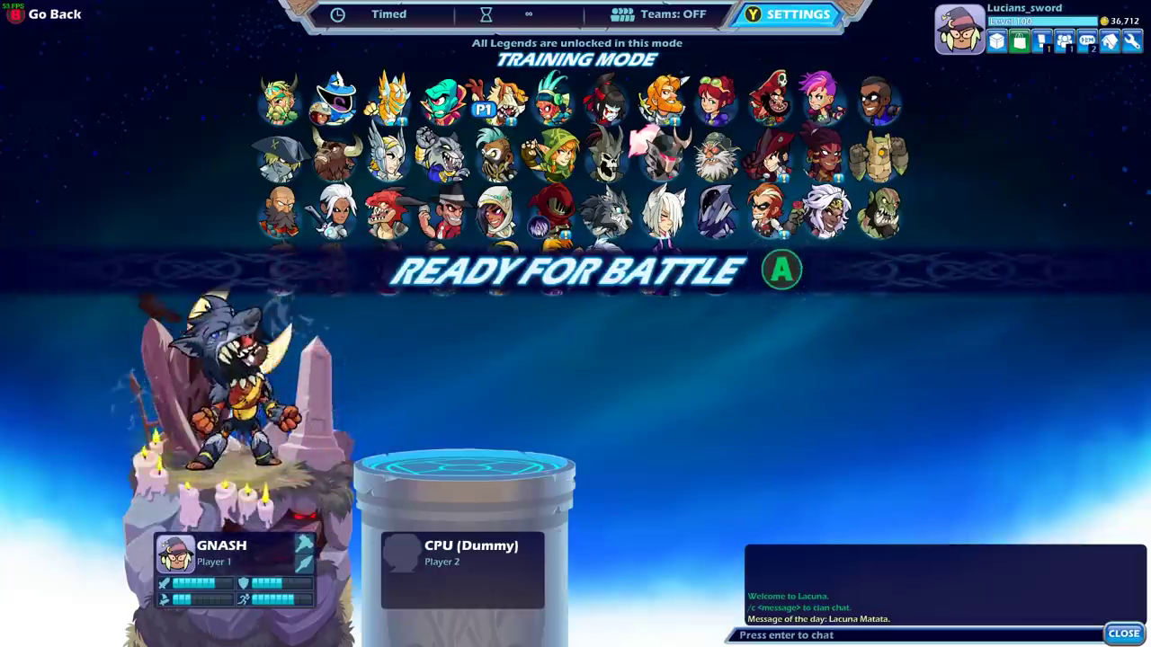
pyautogui.press('Return')
pyautogui.press('Return')
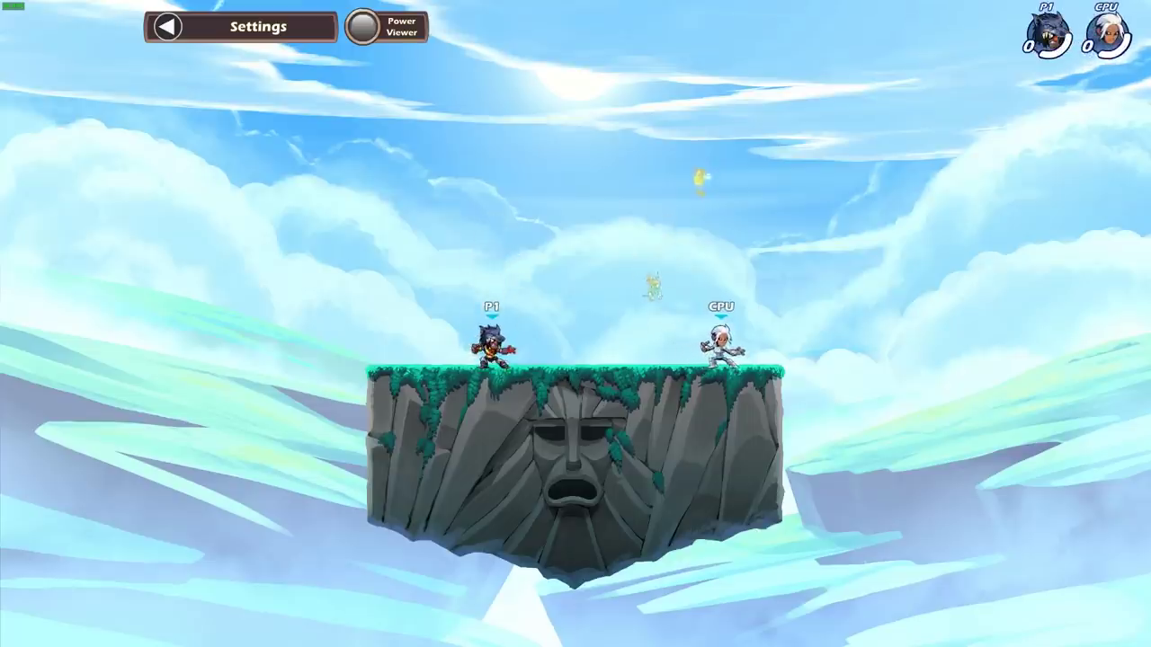
pyautogui.press('Escape')
pyautogui.press('Down')
pyautogui.press('Escape')
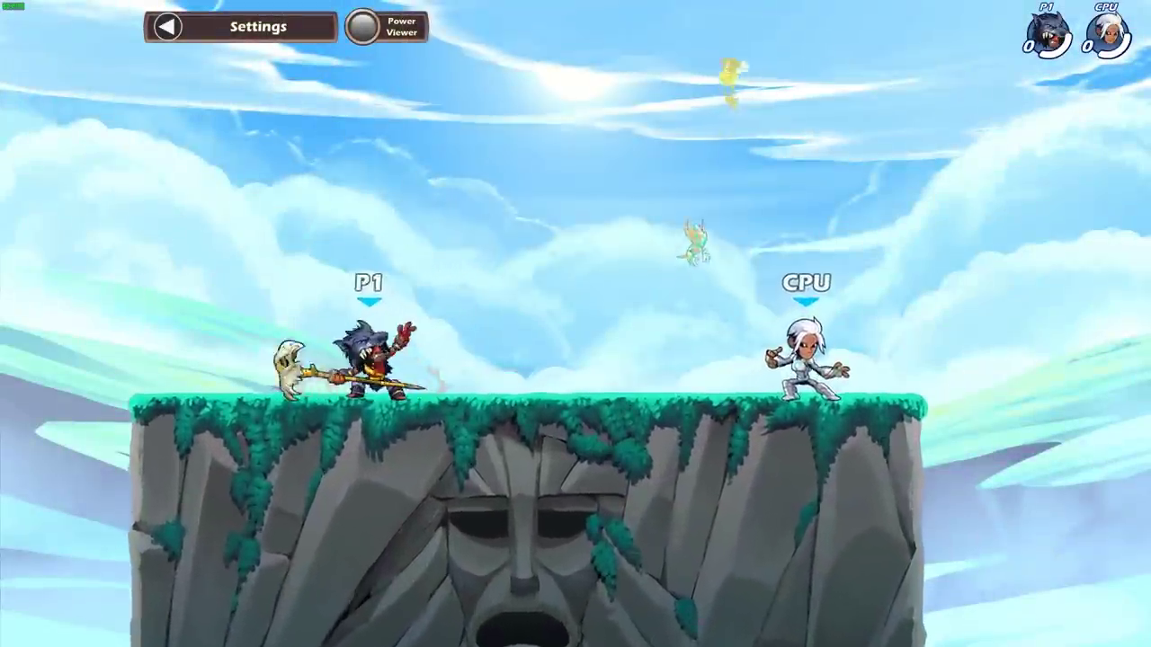
# Test Gnash's hammer attacks on the CPU dummy to examine the modded signature effects.
pyautogui.press('Right')
pyautogui.press('space')
pyautogui.press('j')
pyautogui.press('Right')
pyautogui.press('space')
pyautogui.press('j')
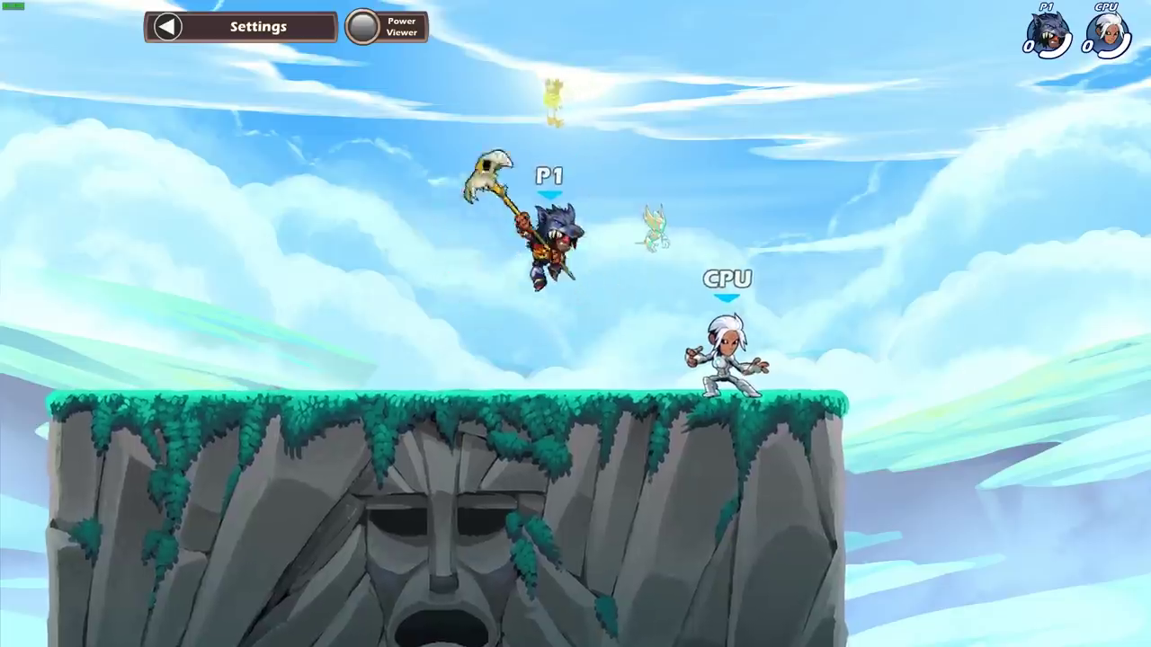
pyautogui.press('Left')
pyautogui.press('j')
pyautogui.press('Right')
pyautogui.press('space')
pyautogui.press('k')
pyautogui.press('Left')
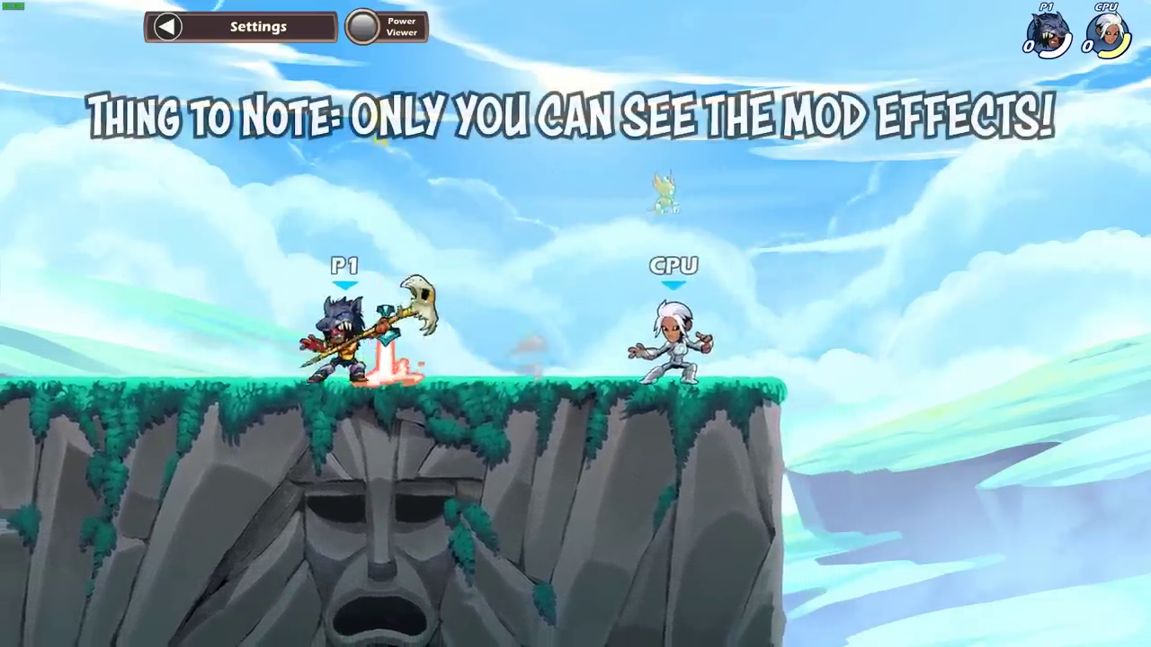
pyautogui.press('Left')
pyautogui.press('j')
pyautogui.press('Right')
pyautogui.press('space')
pyautogui.press('j')
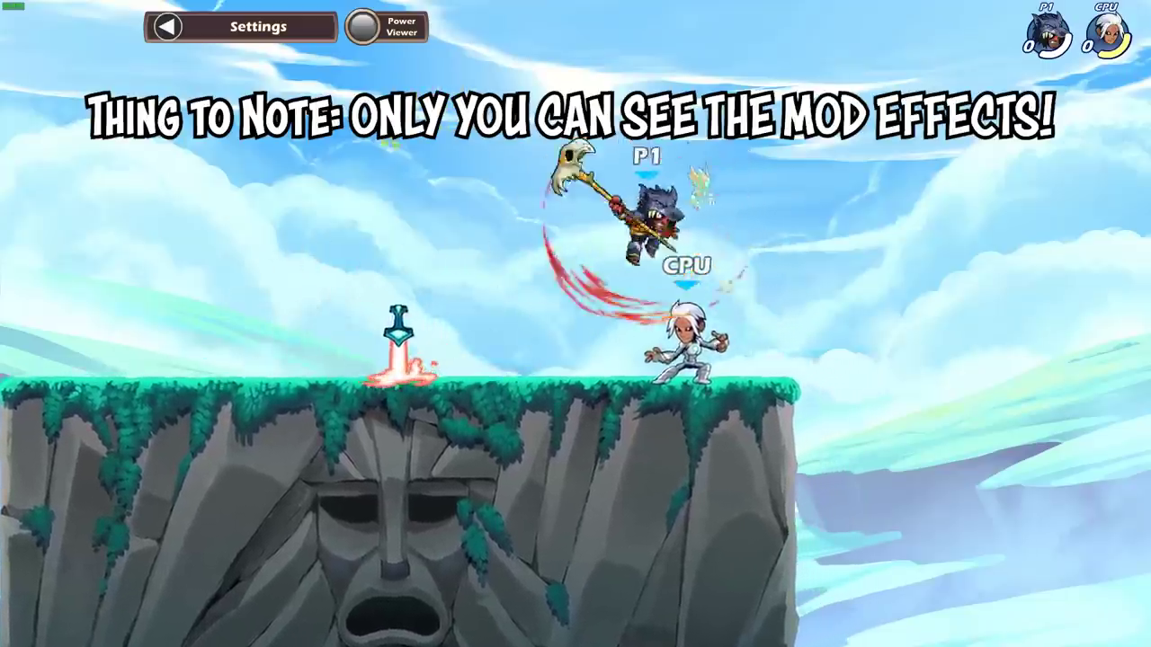
pyautogui.press('j')
pyautogui.press('Right')
pyautogui.press('space')
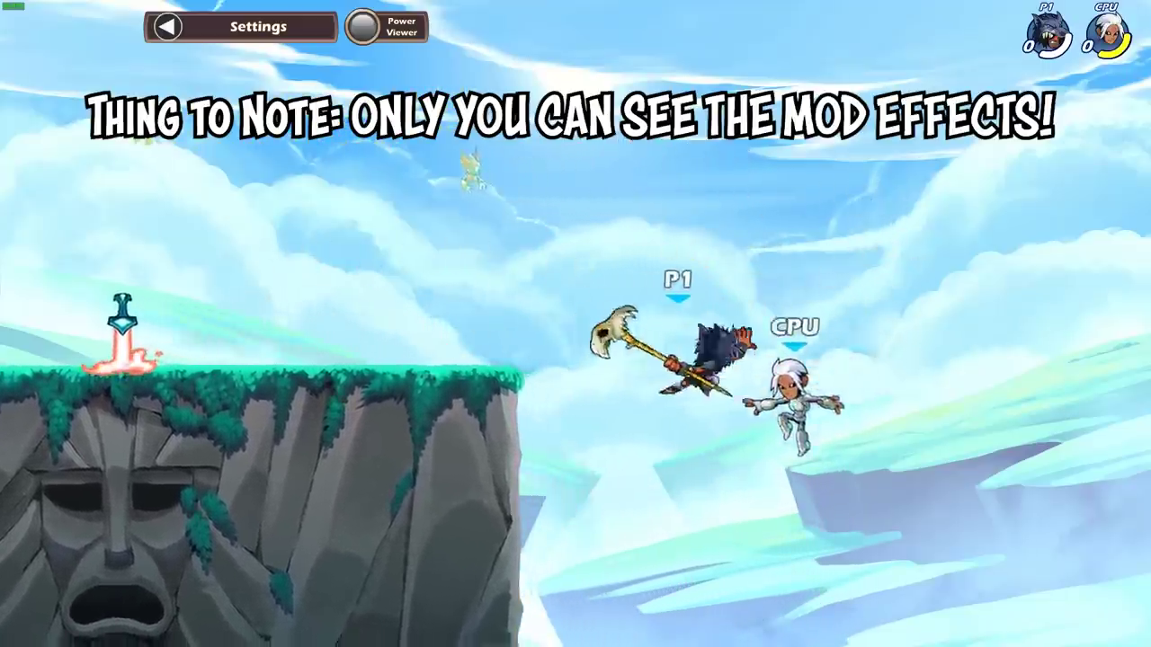
pyautogui.press('Left')
pyautogui.press('space')
pyautogui.press('h')
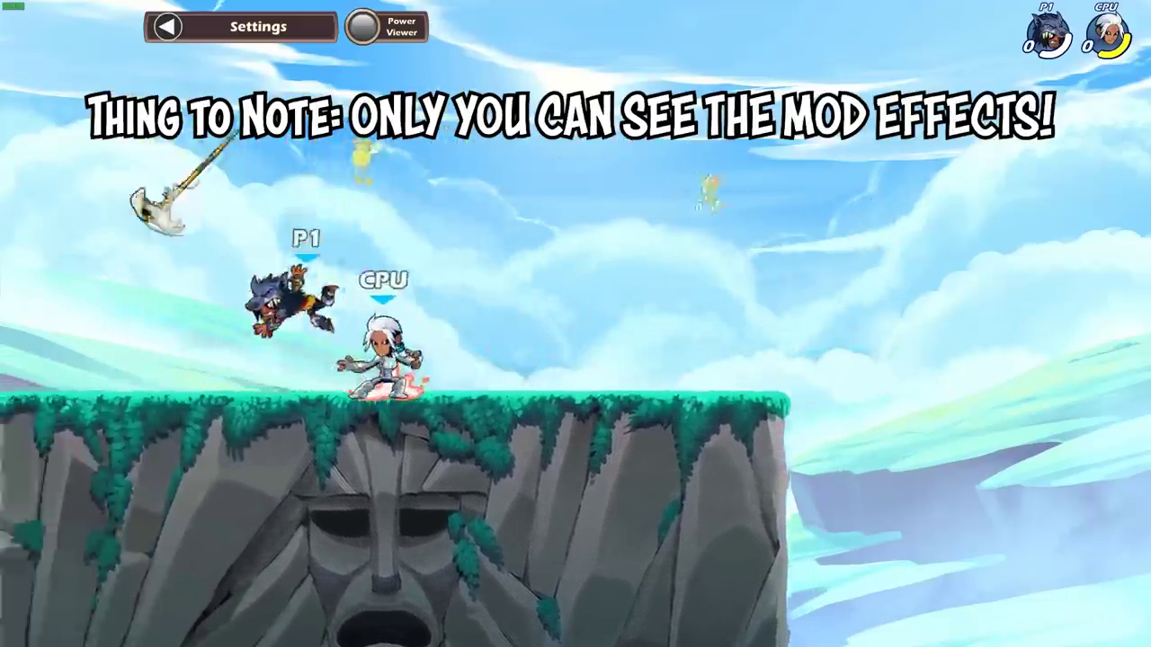
pyautogui.press('j')
pyautogui.press('Left')
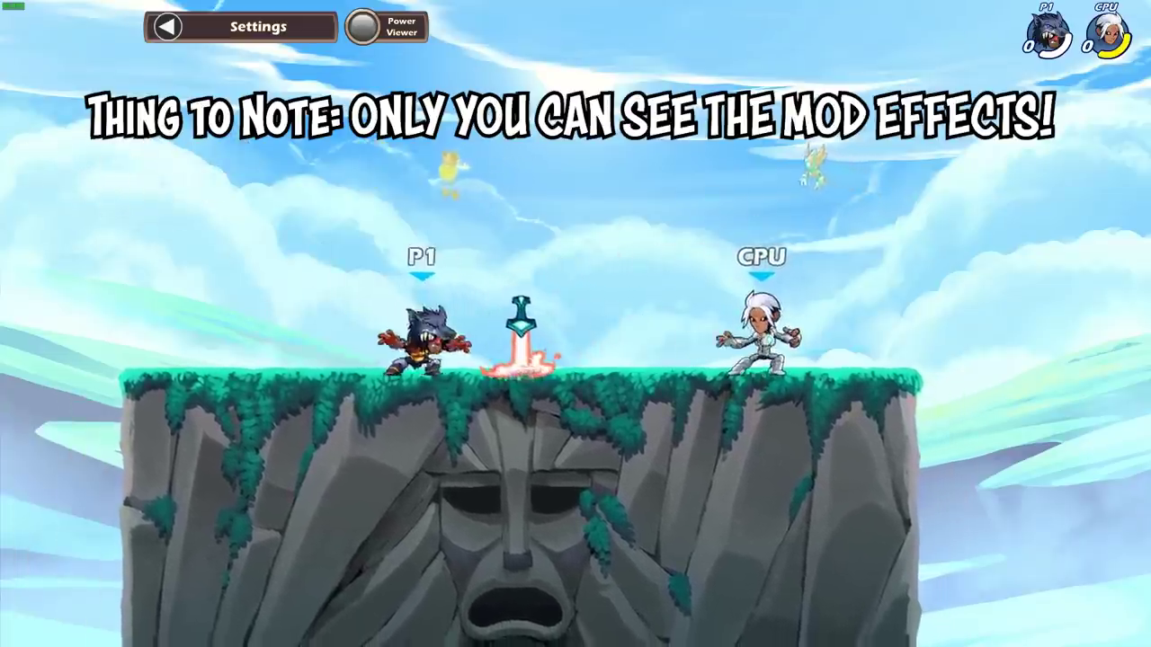
# Pick up Gnash's spear and test its attacks on the CPU dummy to examine the modded fire effects.
pyautogui.press('Right')
pyautogui.press('j')
pyautogui.press('h')
pyautogui.press('j')
pyautogui.press('Right')
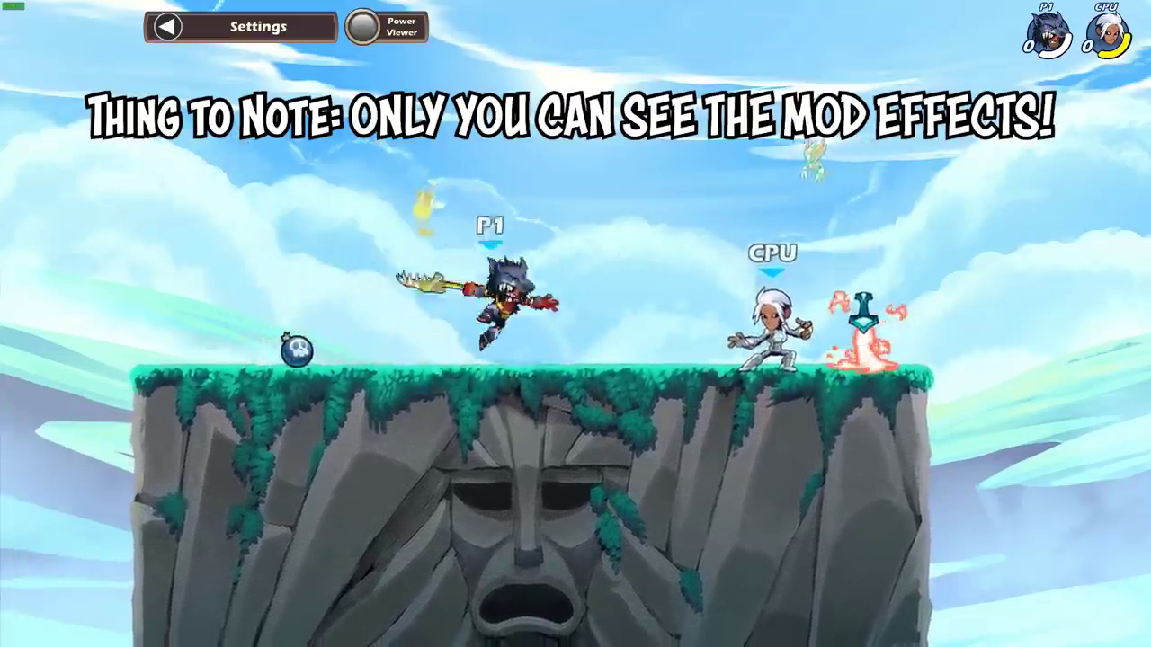
pyautogui.press('j')
pyautogui.press('Right')
pyautogui.press('j')
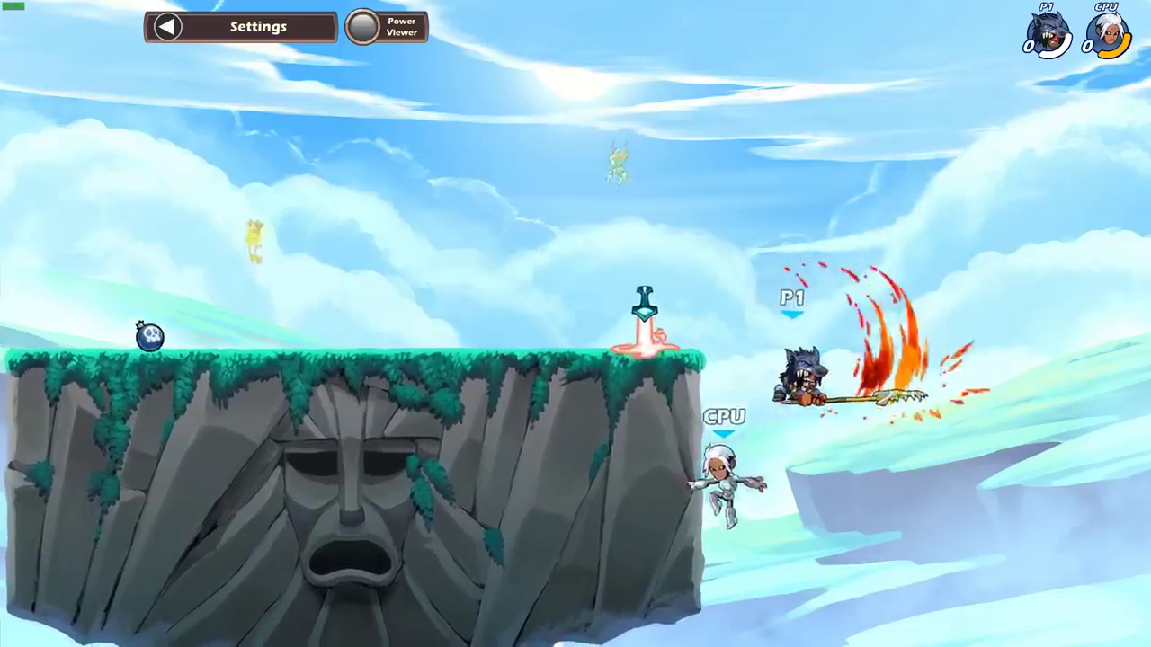
pyautogui.press('Left')
pyautogui.press('space')
pyautogui.press('Left')
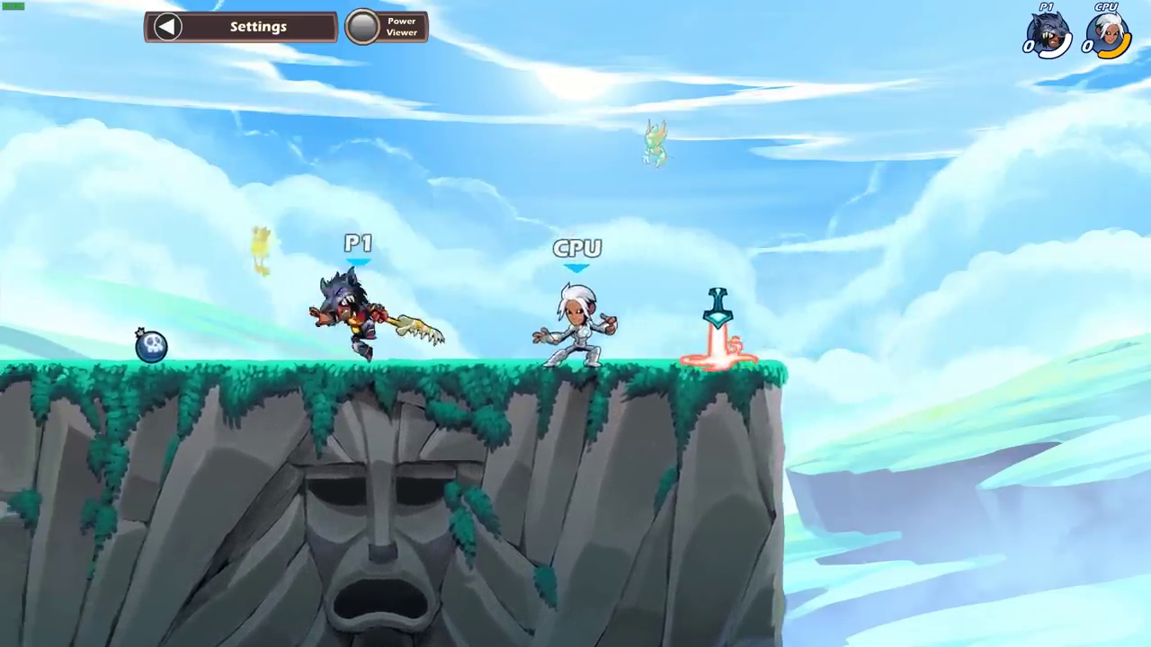
pyautogui.press('Right')
pyautogui.press('Left')
pyautogui.press('j')
pyautogui.press('space')
pyautogui.press('Right')
pyautogui.press('j')
# Leave the training match, return to the main menu and quit Brawlhalla.
pyautogui.press('Escape')
pyautogui.press('Up')
pyautogui.press('Return')
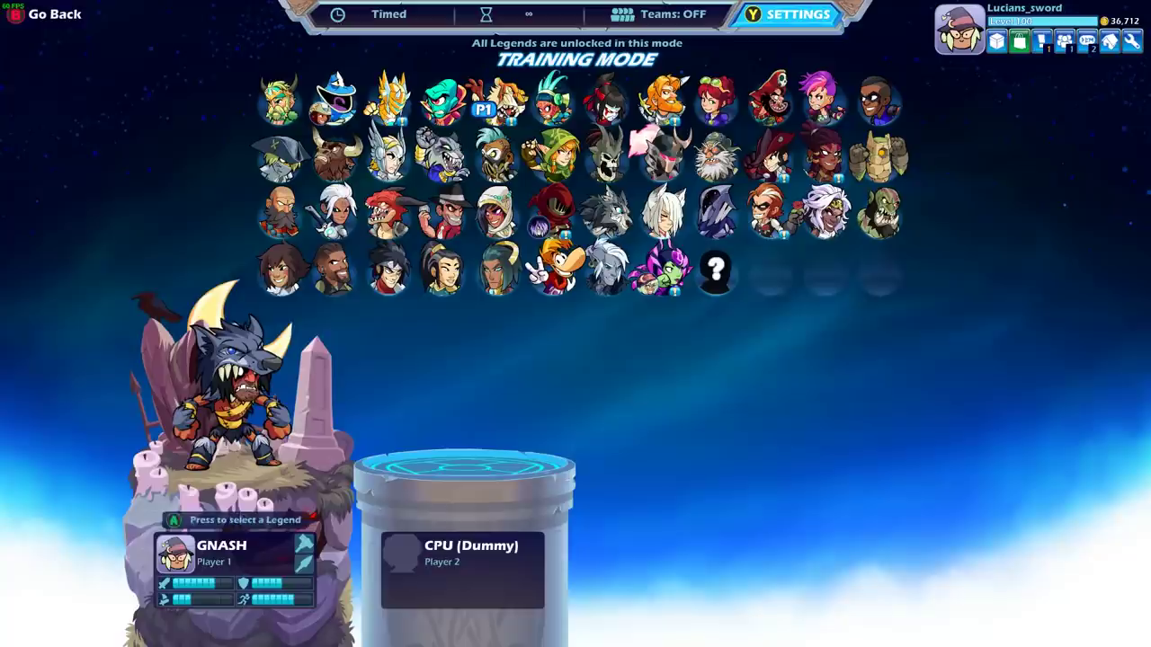
pyautogui.press('Escape')
pyautogui.press('Escape')
pyautogui.press('Left')
pyautogui.press('Return')
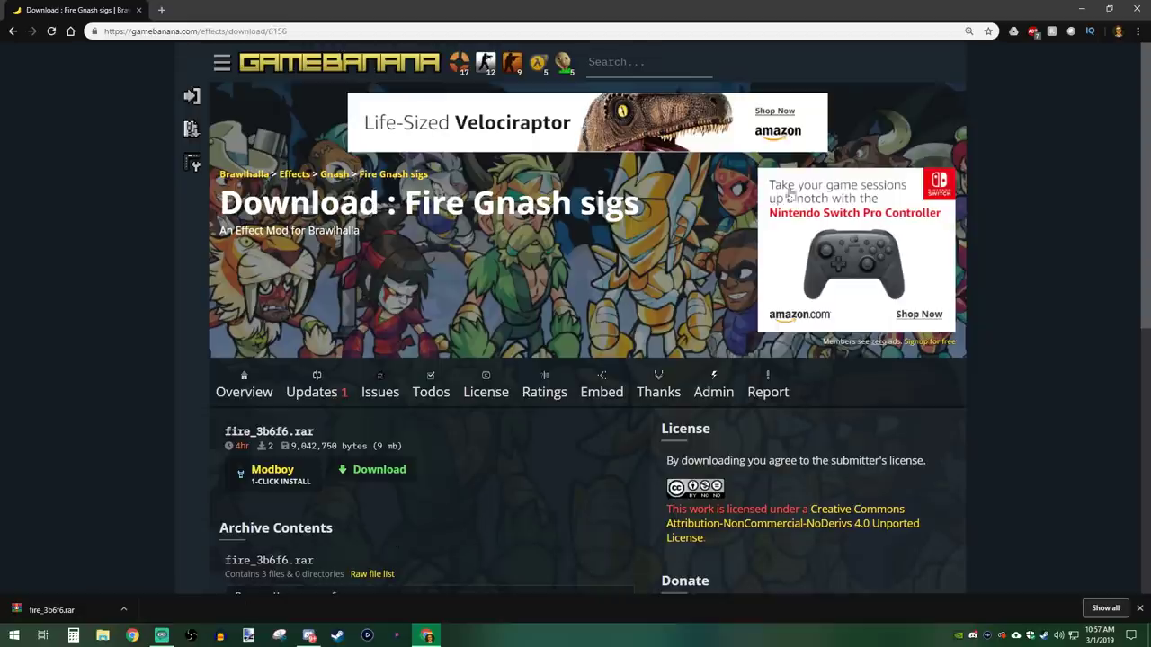
# Minimise the GameBanana browser window and move the two Bones .swf files to another spot on the desktop.
pyautogui.click(1083, 10)
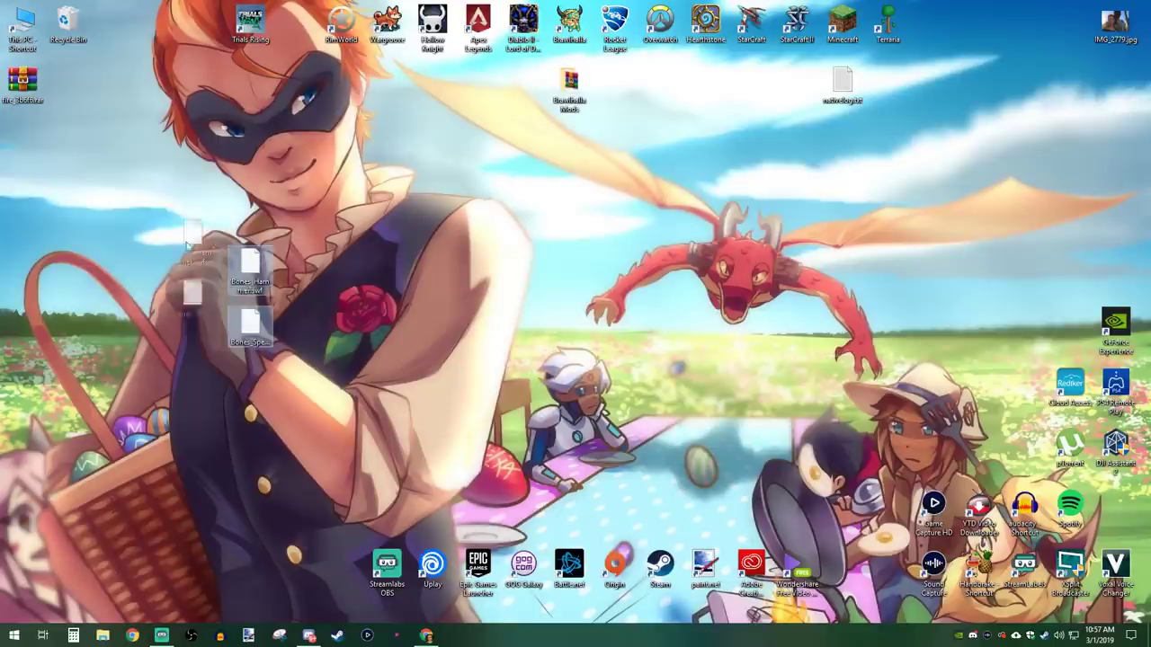
pyautogui.moveTo(203, 245); pyautogui.dragTo(209, 237)
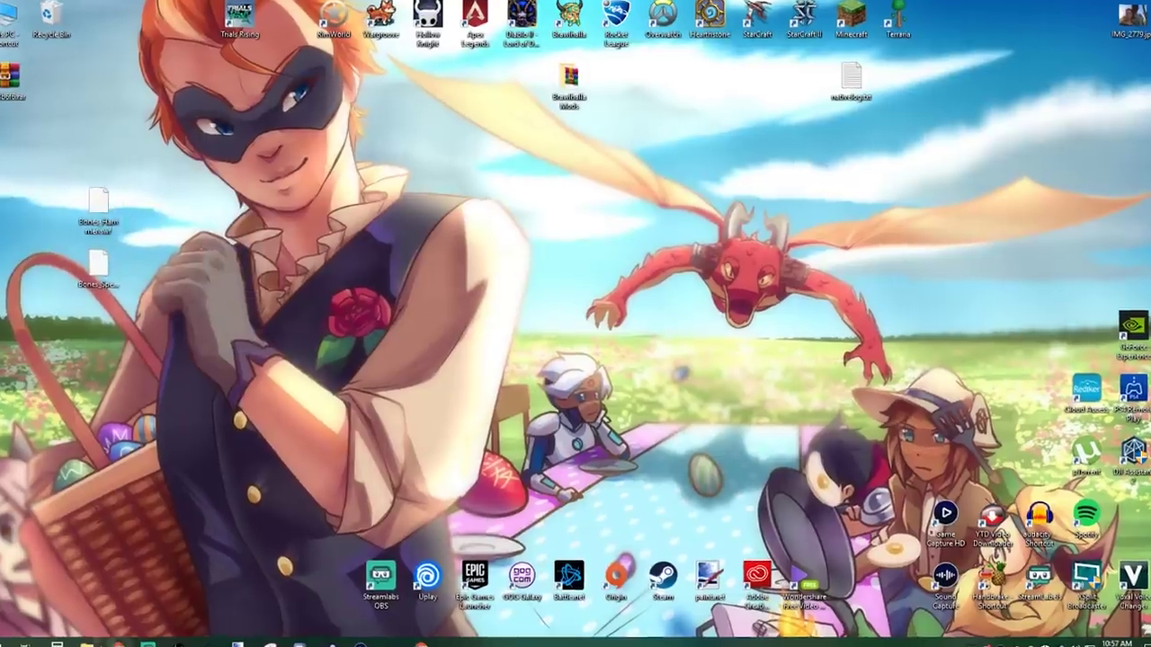
# In File Explorer, open Brawlhalla's bones folder under D:\Games\Steam\steamapps\common.
pyautogui.click(103, 636)
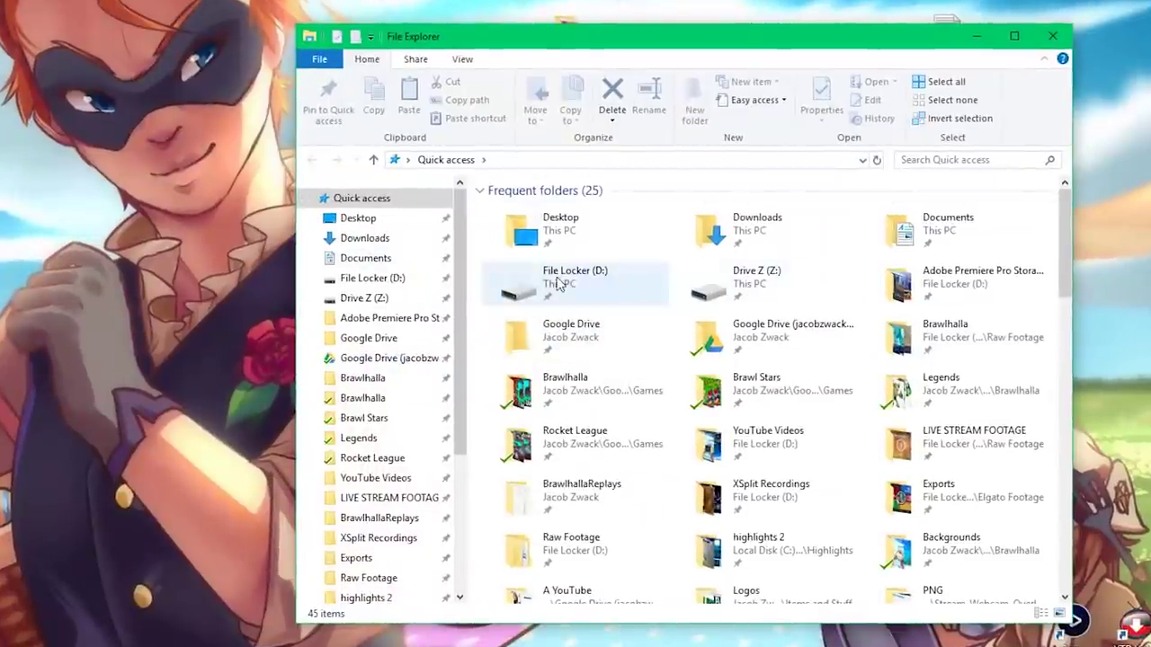
pyautogui.doubleClick(526, 286)
pyautogui.doubleClick(530, 302)
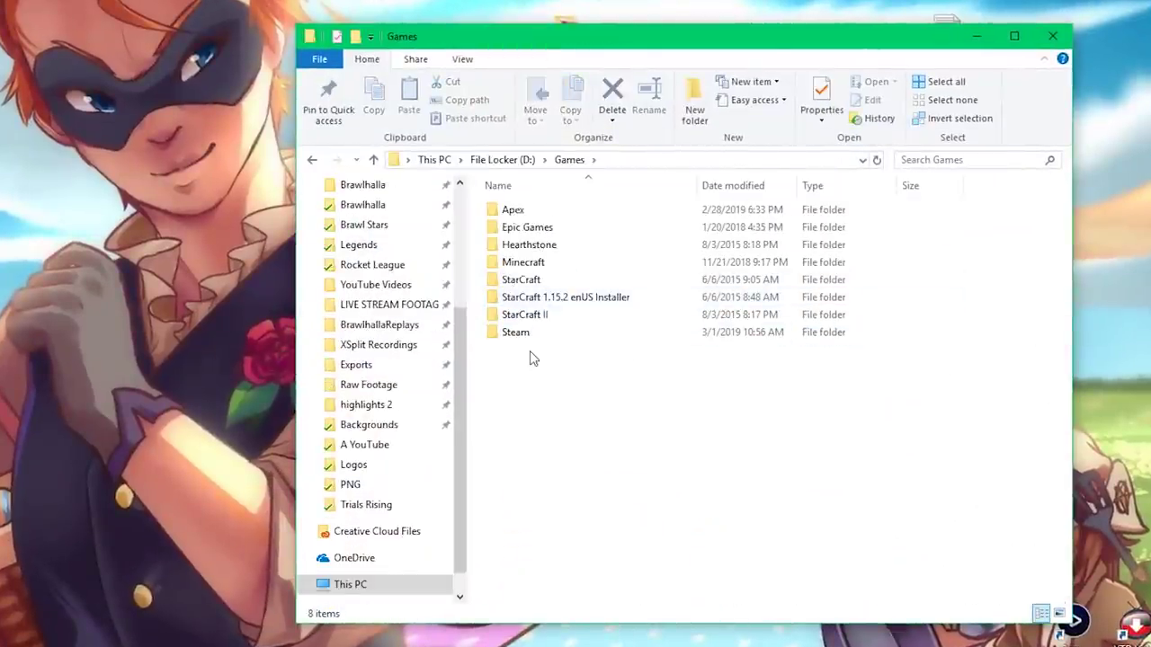
pyautogui.doubleClick(530, 333)
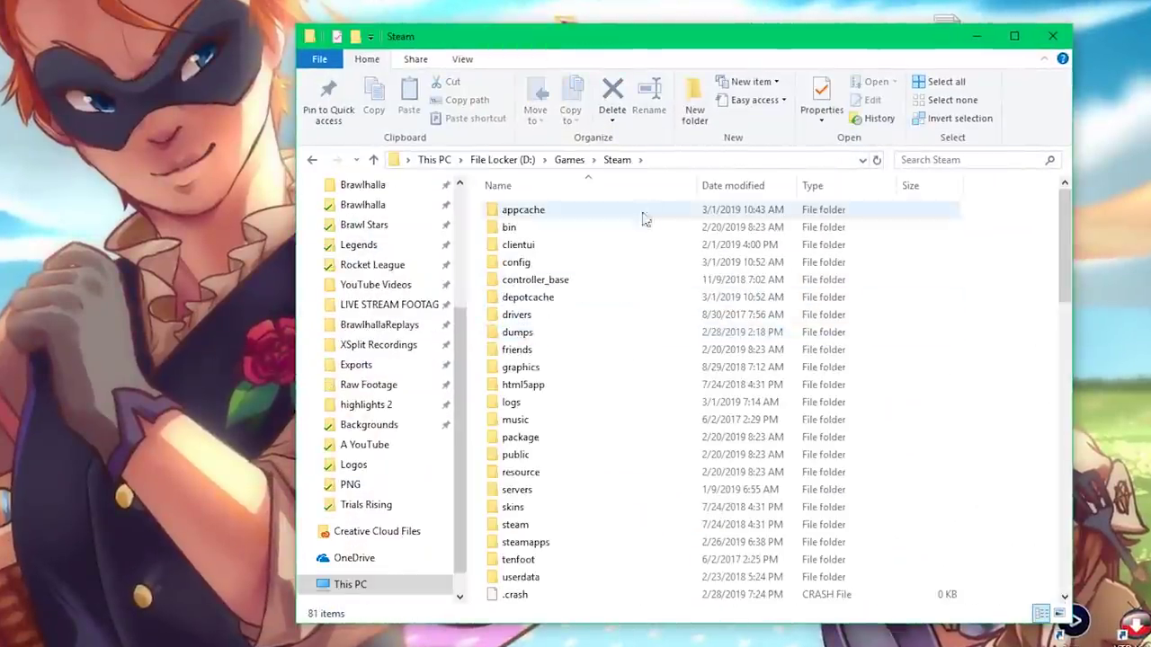
pyautogui.doubleClick(527, 544)
pyautogui.doubleClick(523, 209)
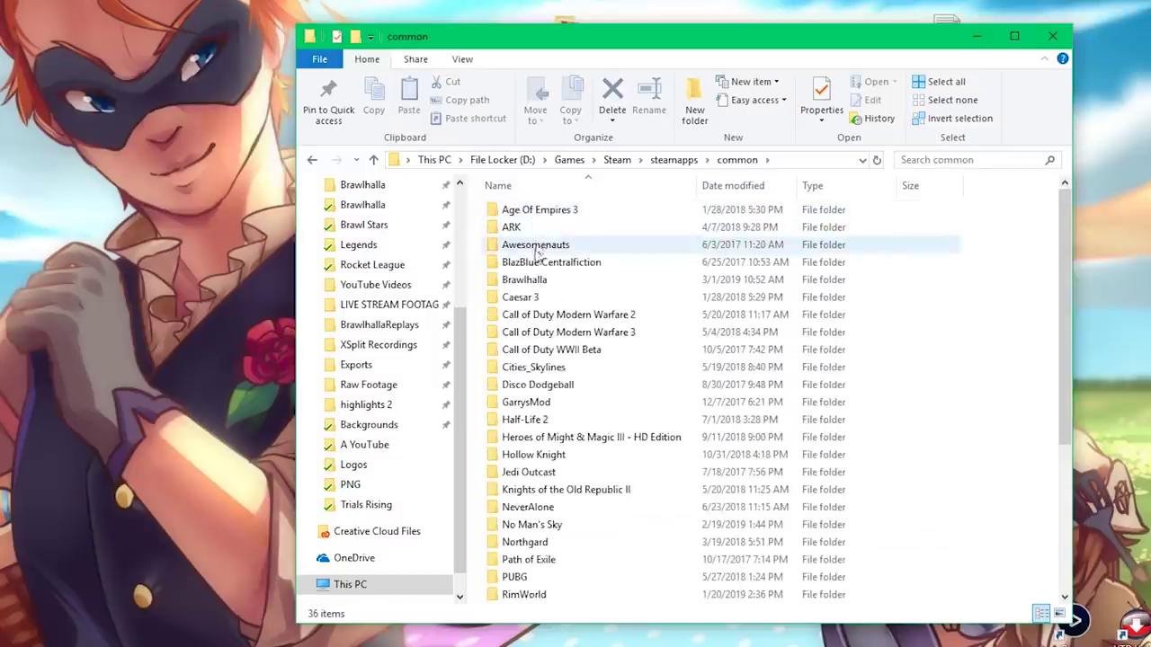
pyautogui.doubleClick(526, 280)
pyautogui.doubleClick(537, 243)
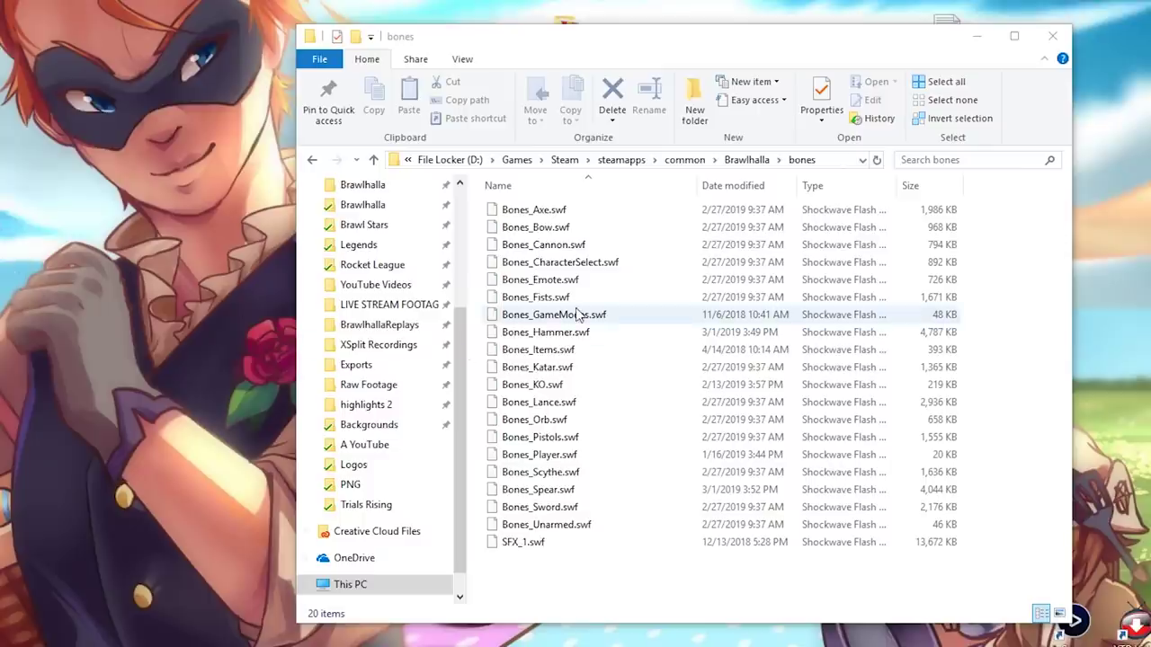
# Delete the modded Bones_Hammer.swf and Bones_Spear.swf files from Brawlhalla's bones folder.
pyautogui.click(575, 314)
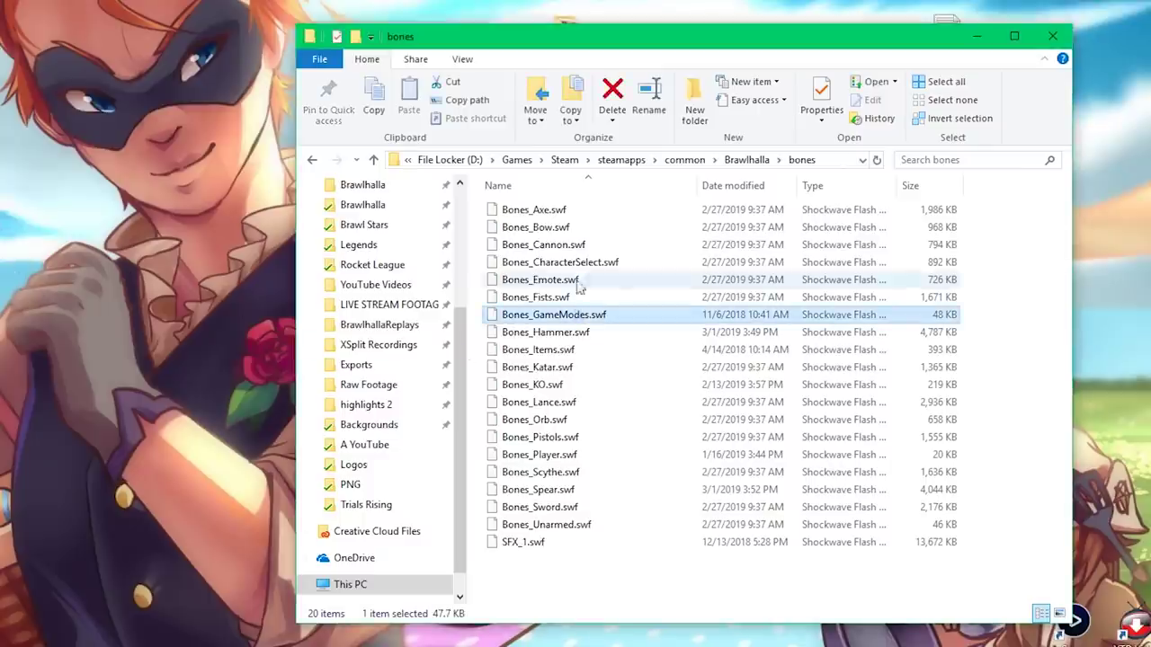
pyautogui.click(572, 334)
pyautogui.rightClick(574, 338)
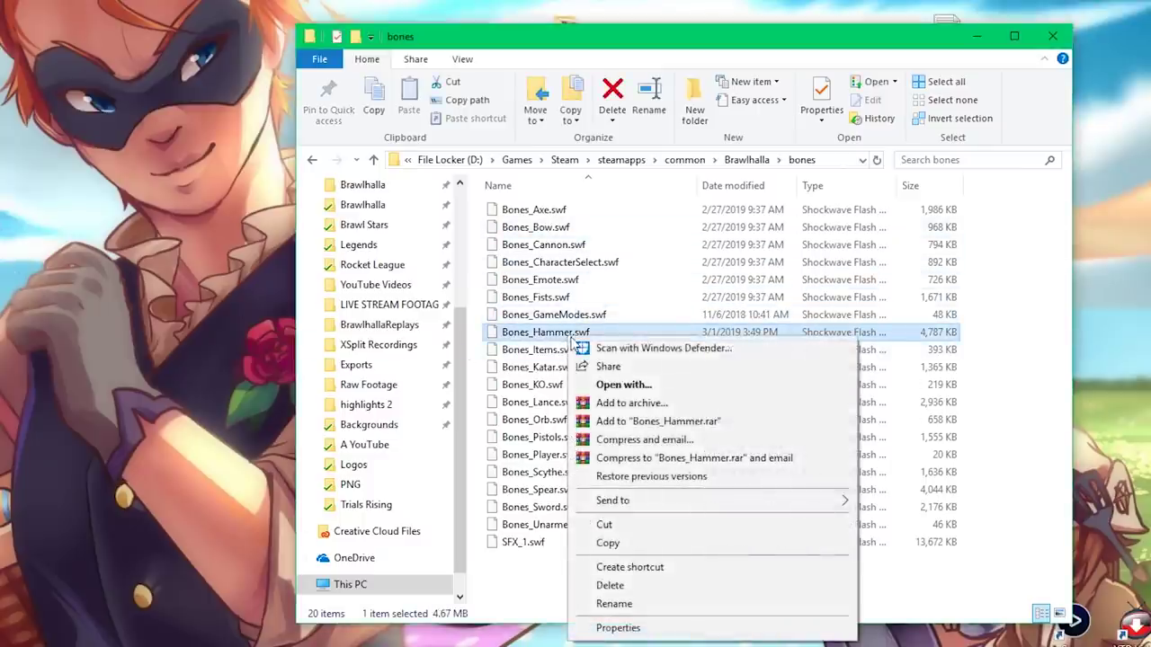
pyautogui.click(620, 586)
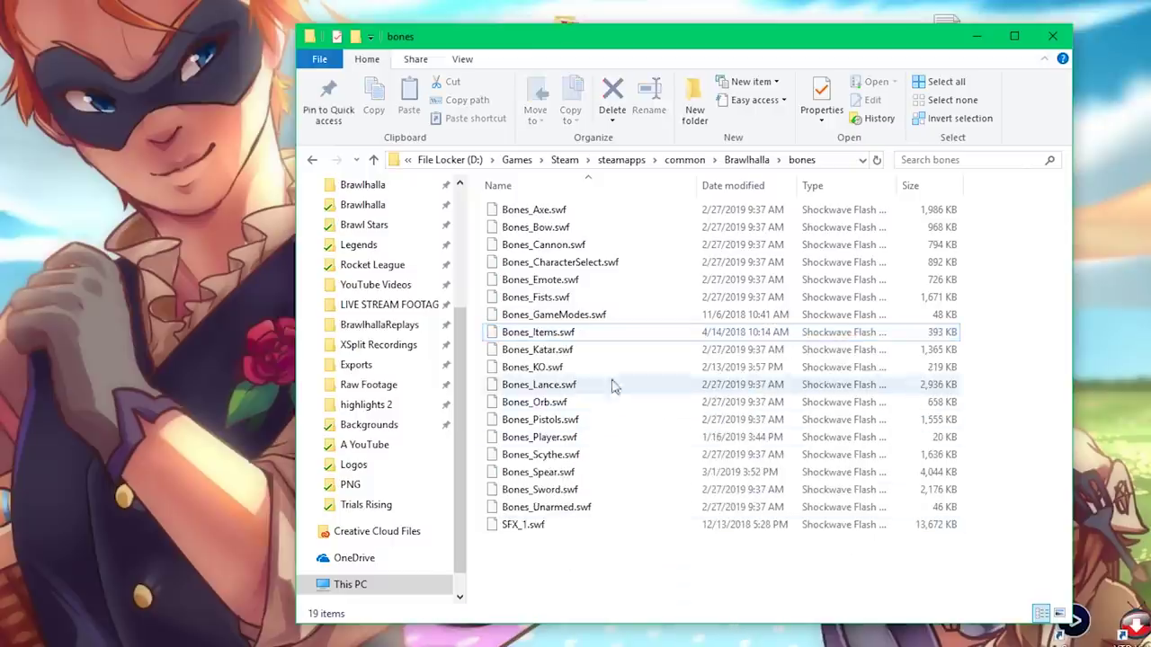
pyautogui.rightClick(559, 471)
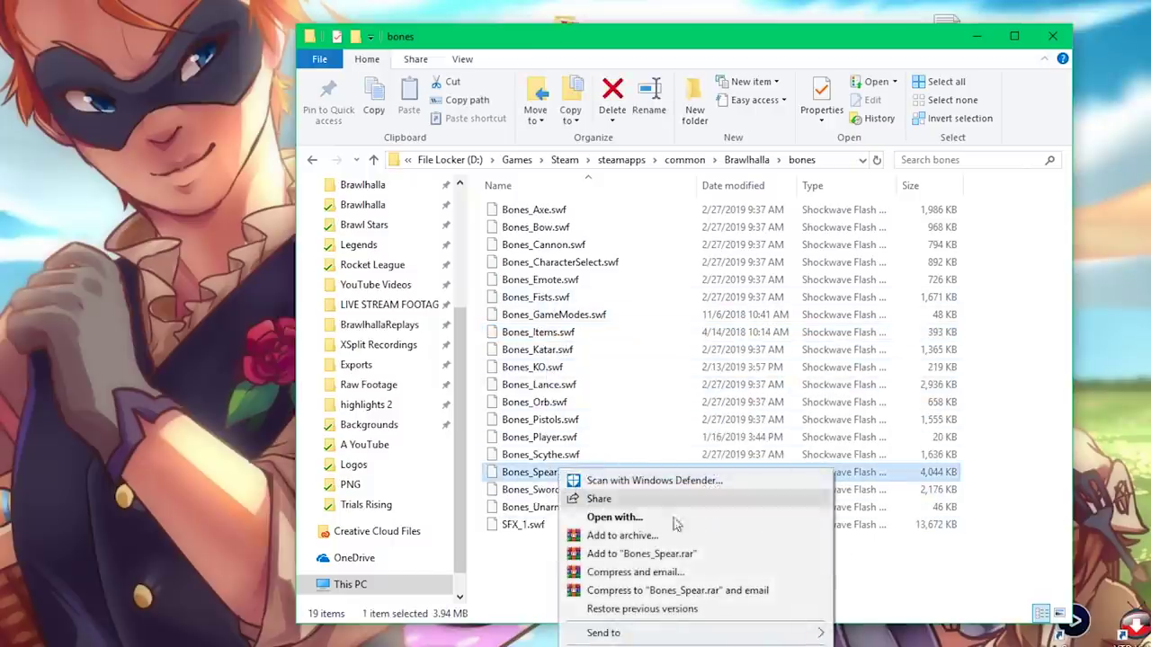
pyautogui.click(621, 646)
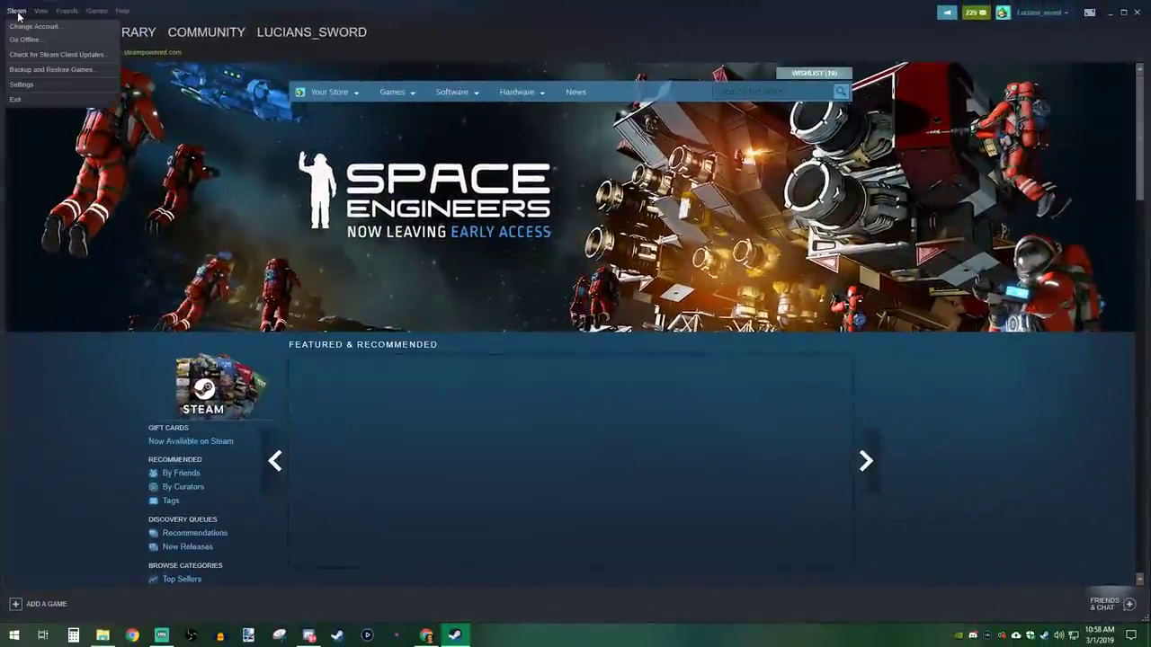
# Switch to Steam and open the properties of Brawlhalla from the game library.
pyautogui.click(18, 13)
pyautogui.click(135, 35)
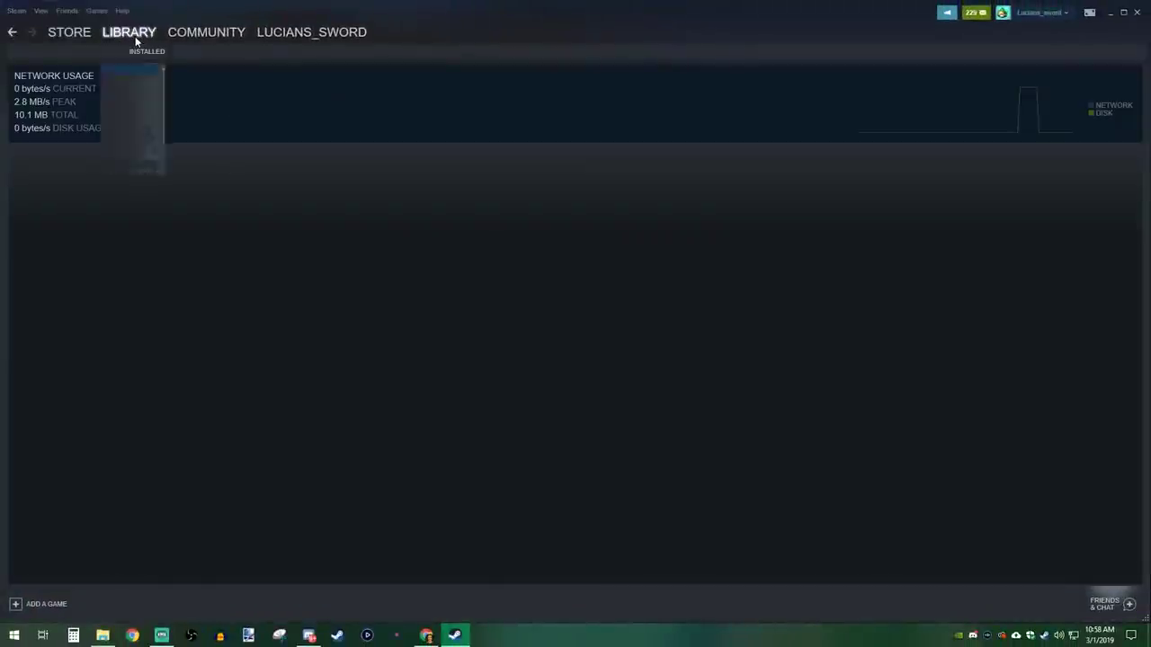
pyautogui.click(135, 36)
pyautogui.rightClick(38, 72)
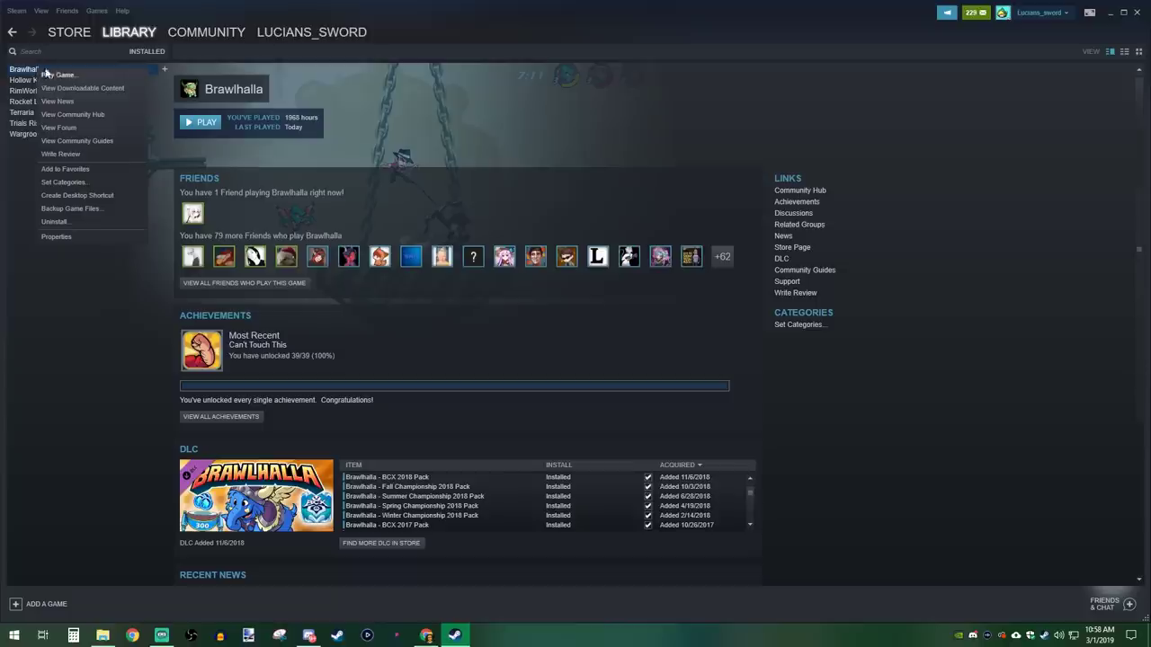
pyautogui.click(61, 234)
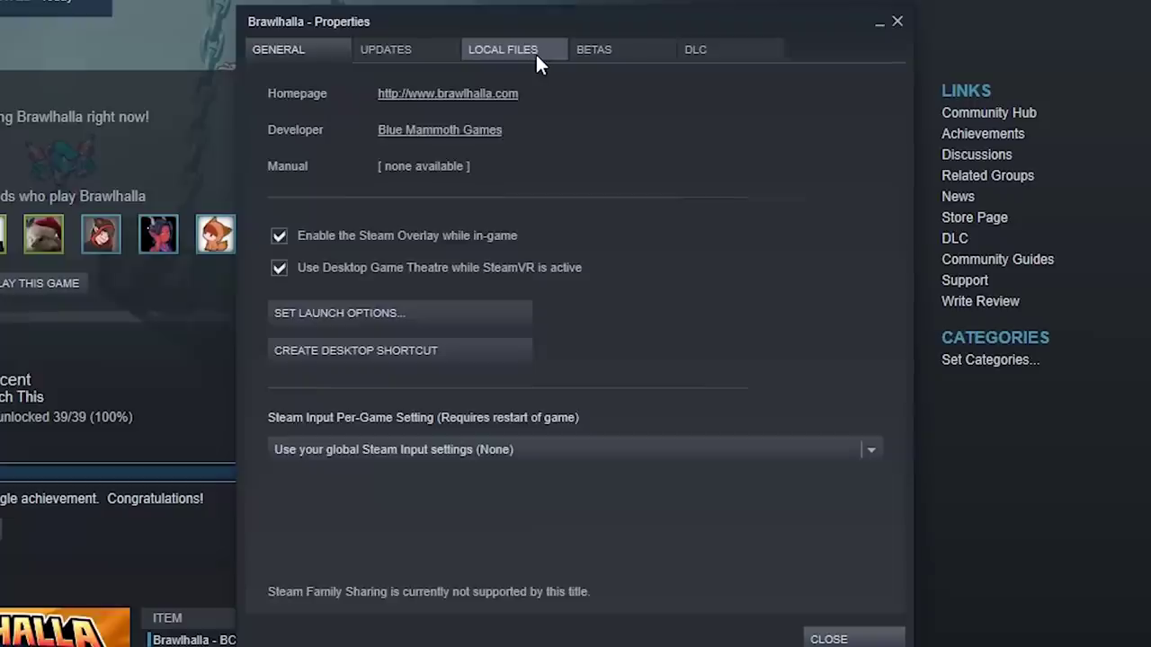
# Verify the integrity of Brawlhalla's local game files and close the validation and properties windows.
pyautogui.click(541, 119)
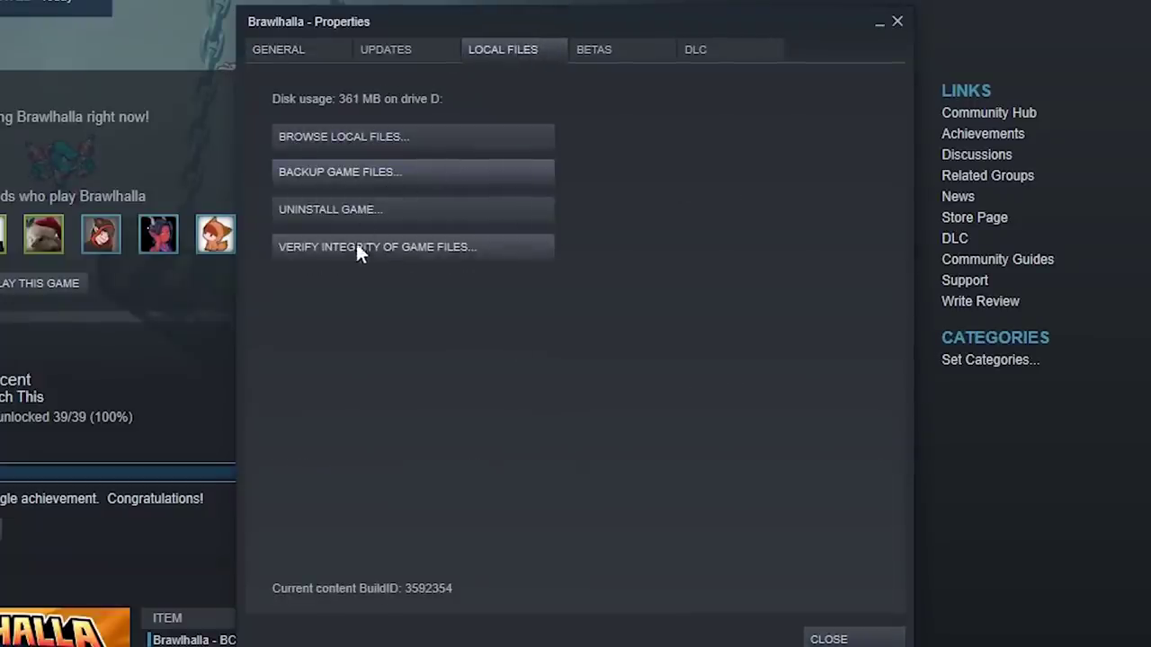
pyautogui.click(464, 249)
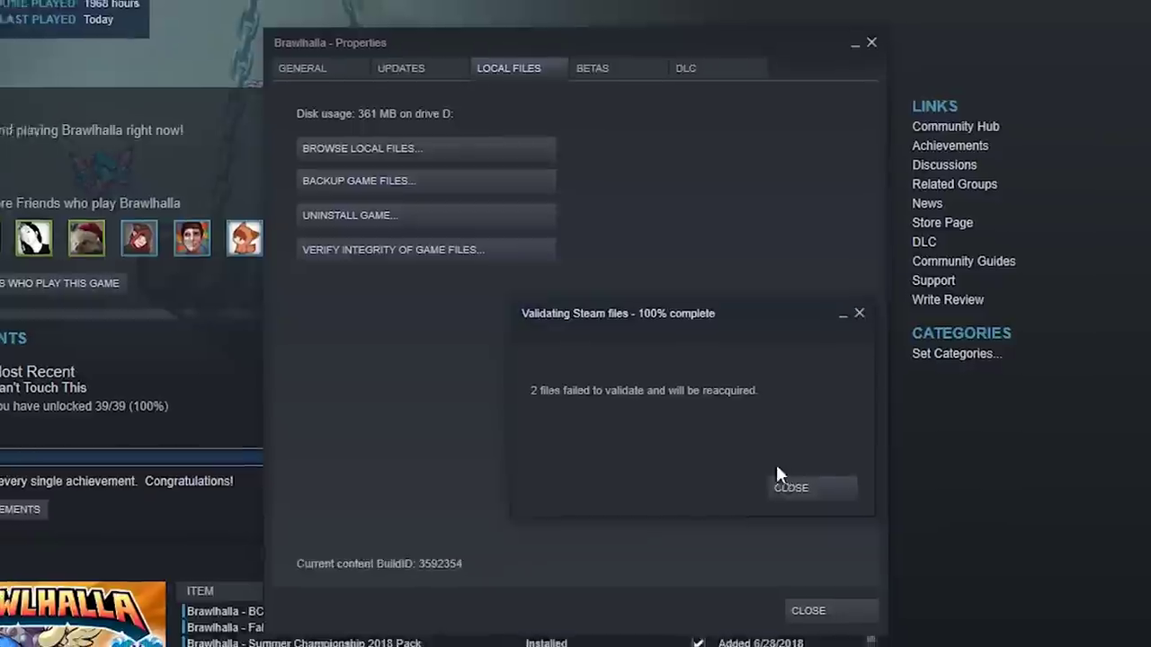
pyautogui.click(754, 454)
pyautogui.click(769, 555)
pyautogui.click(572, 606)
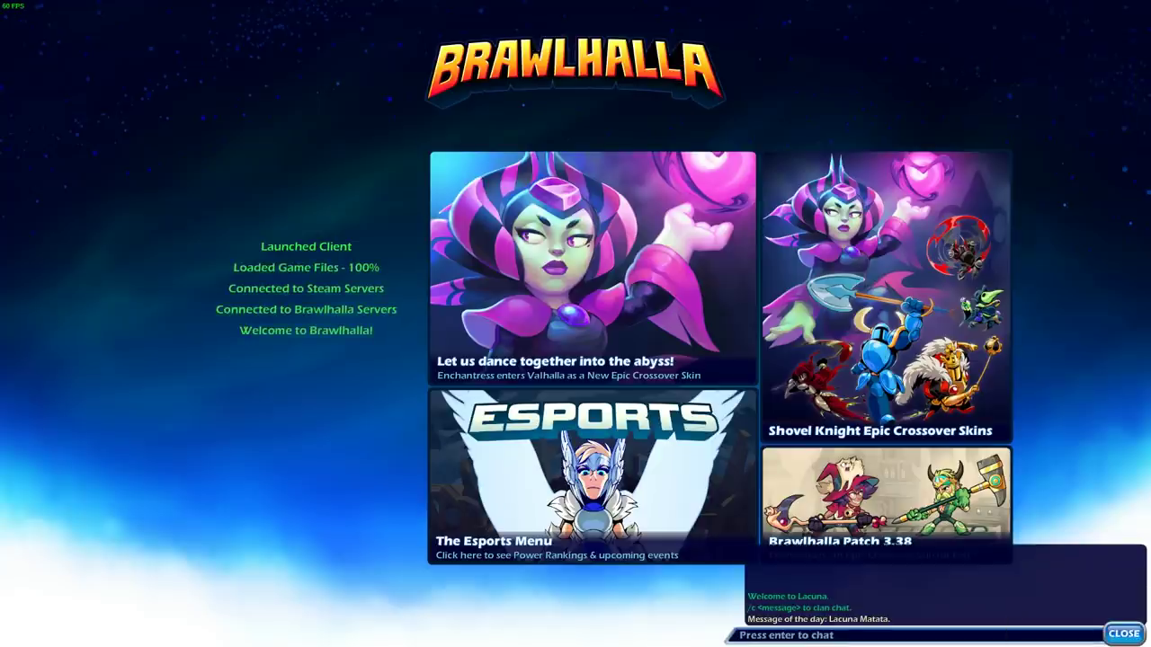
# In Brawlhalla, enter the Experimental 1v1 casual queue.
pyautogui.press('Down')
pyautogui.press('Up')
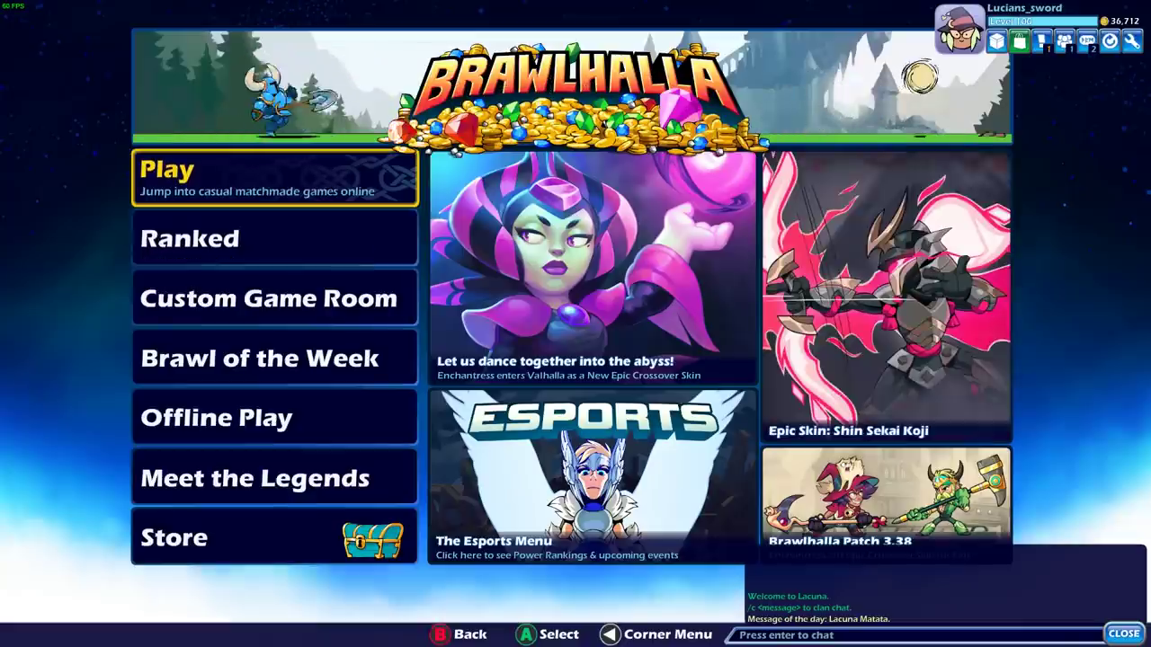
pyautogui.press('Return')
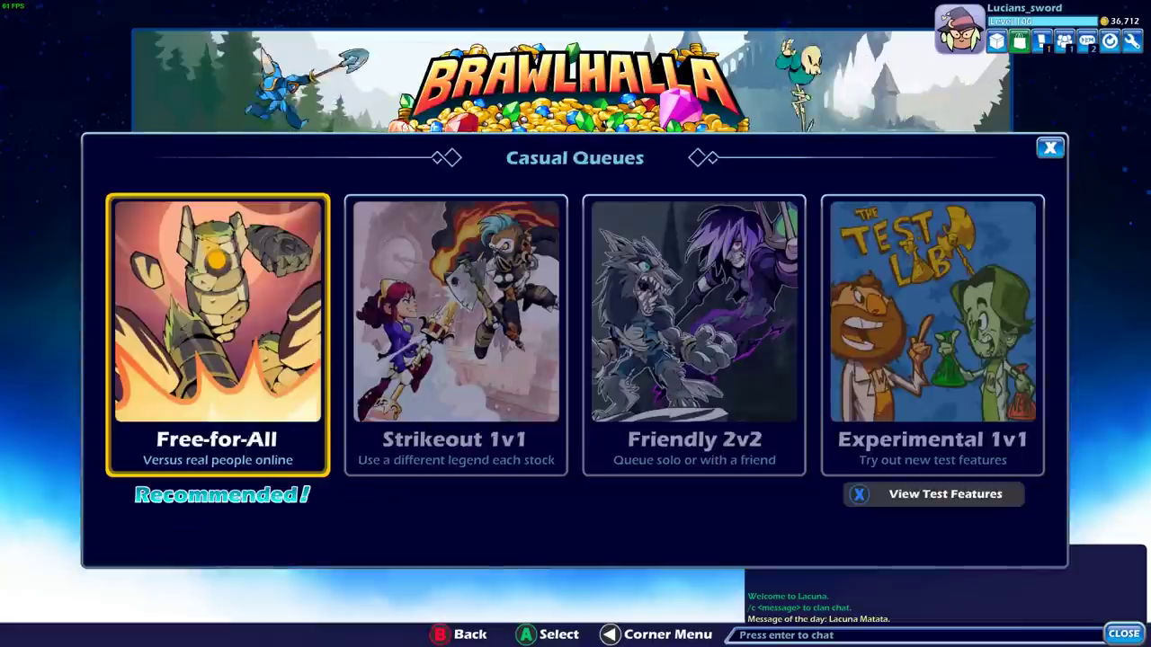
pyautogui.press('Right')
pyautogui.press('Right')
pyautogui.press('Right')
pyautogui.press('Return')
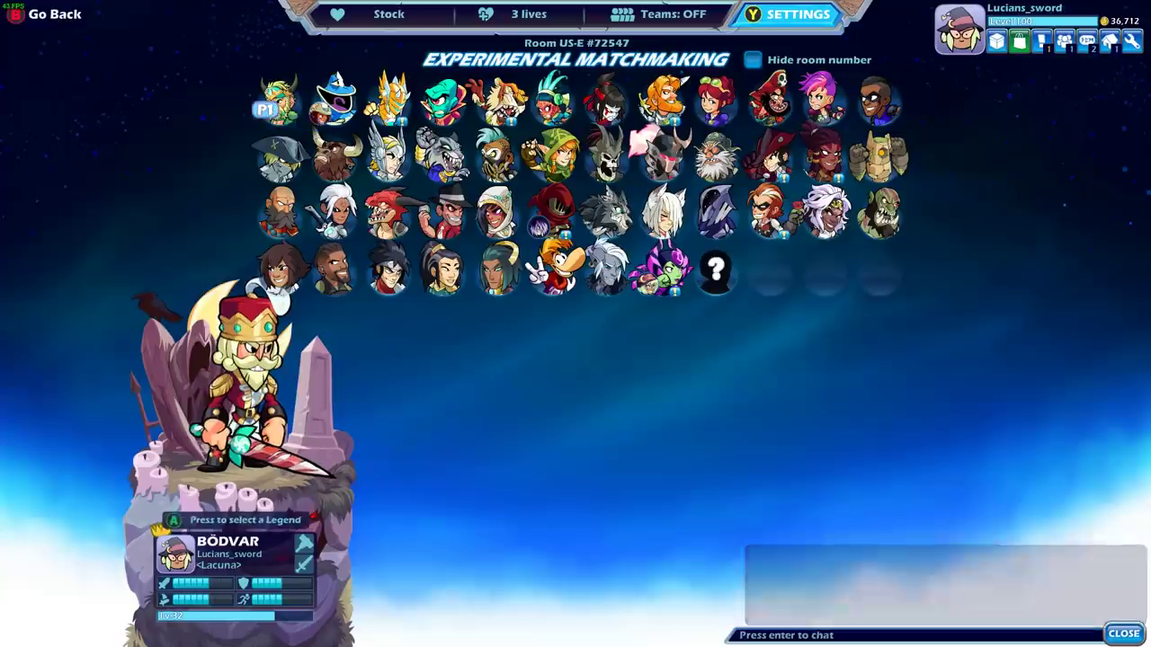
# Choose Gnash on the legend selection screen and ready up for battle.
pyautogui.press('Right')
pyautogui.press('Right')
pyautogui.press('Right')
pyautogui.press('Right')
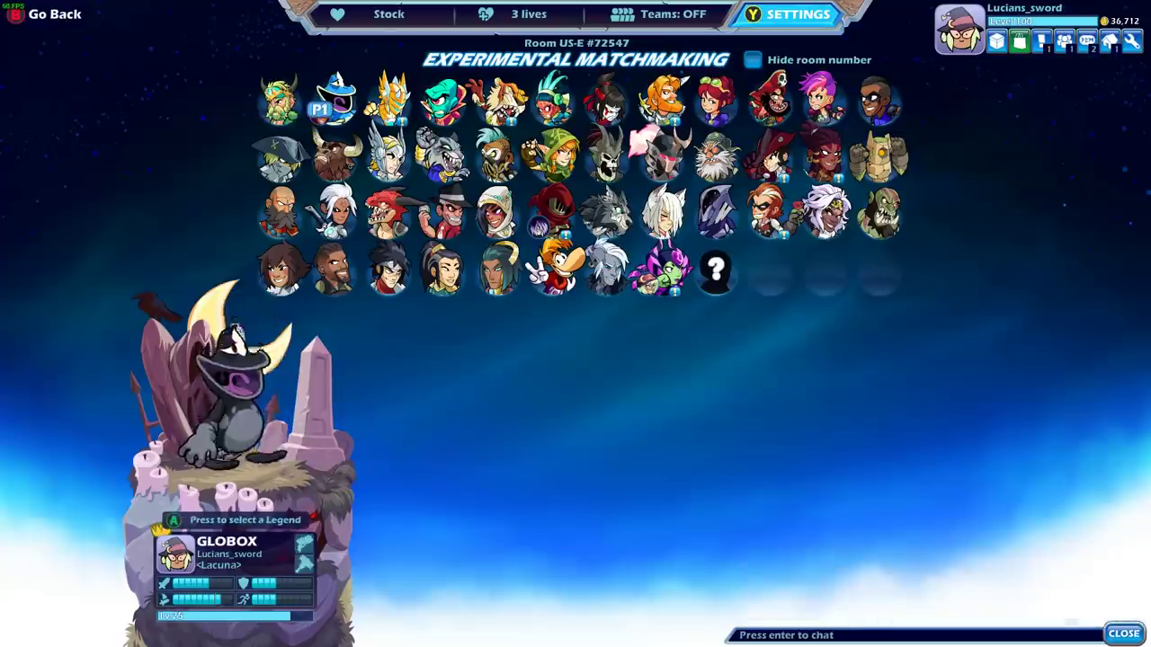
pyautogui.press('Return')
pyautogui.press('Return')
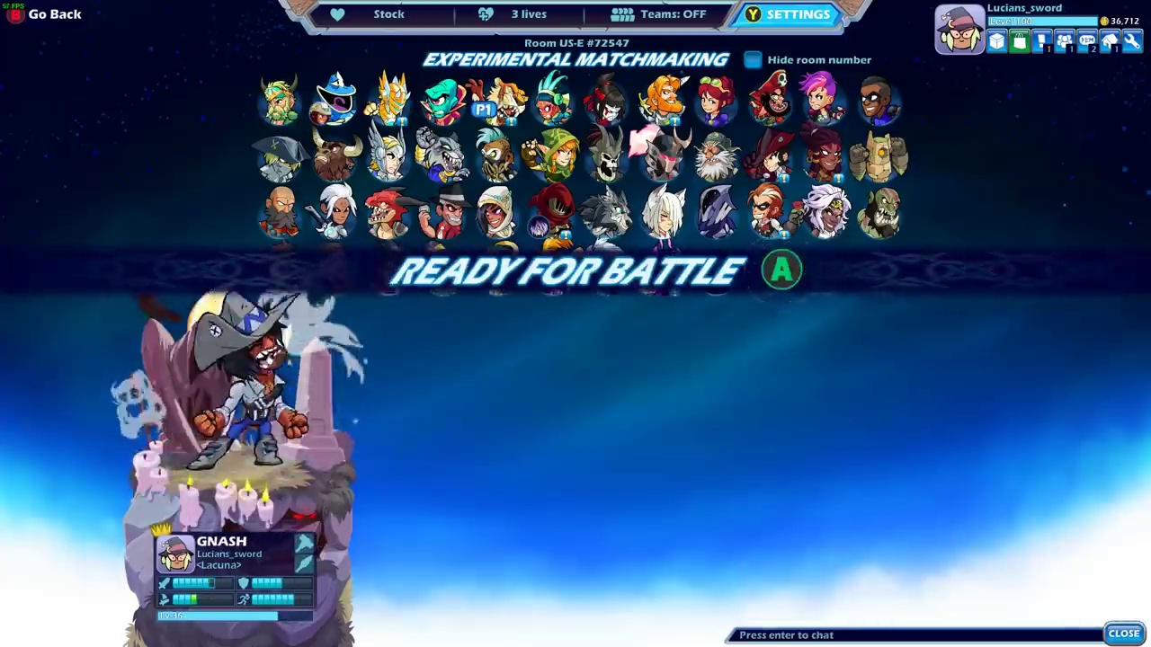
pyautogui.press('Return')
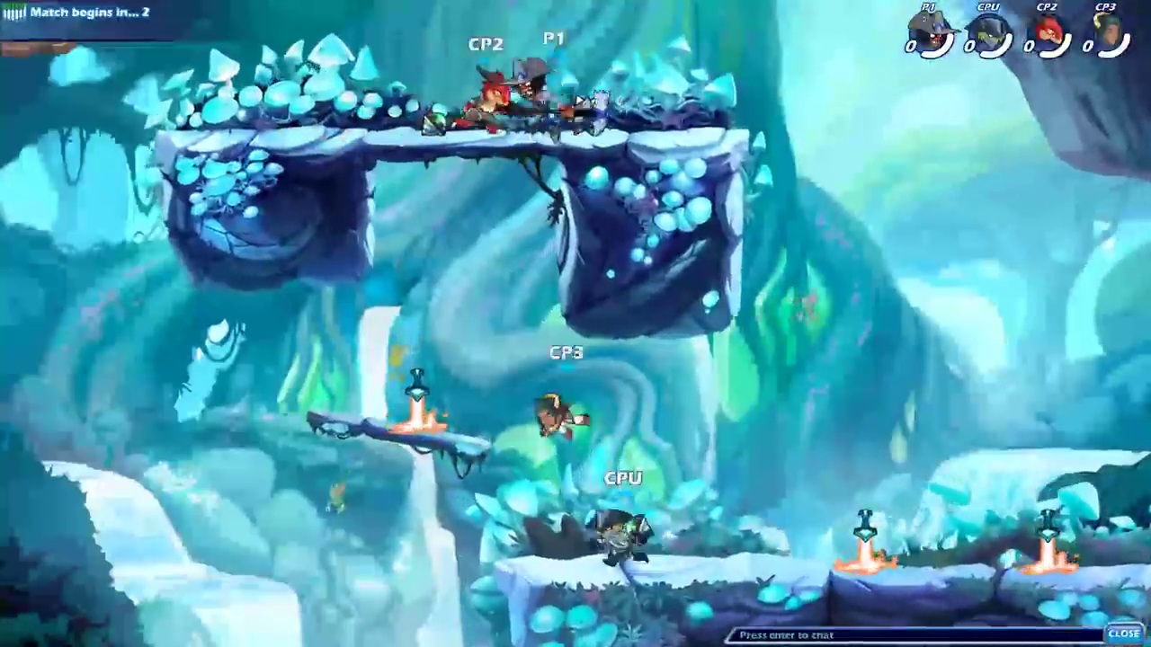
# Move Gnash around the stage and try his attacks to check the restored effects.
pyautogui.press('a')
pyautogui.press('j')
pyautogui.press('l')
pyautogui.press('space')
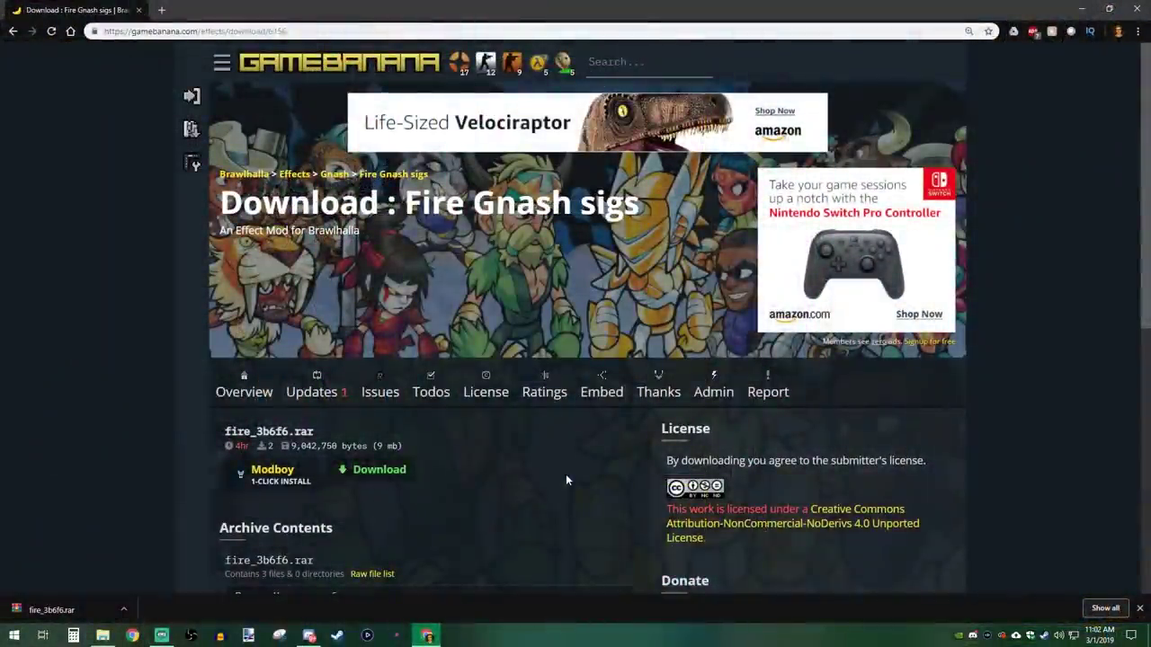
# In the browser, return to the Fire Gnash sigs overview page and review its screenshots, update notes and files.
pyautogui.click(13, 31)
pyautogui.scroll(2, 44, 378)
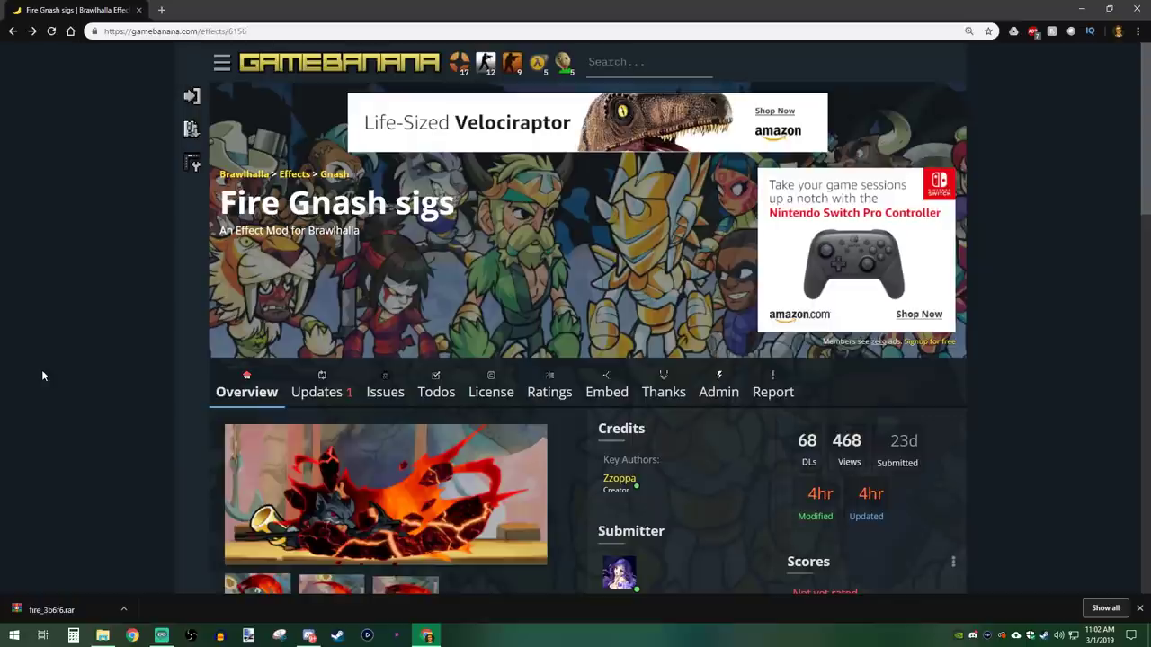
pyautogui.scroll(-4, 43, 376)
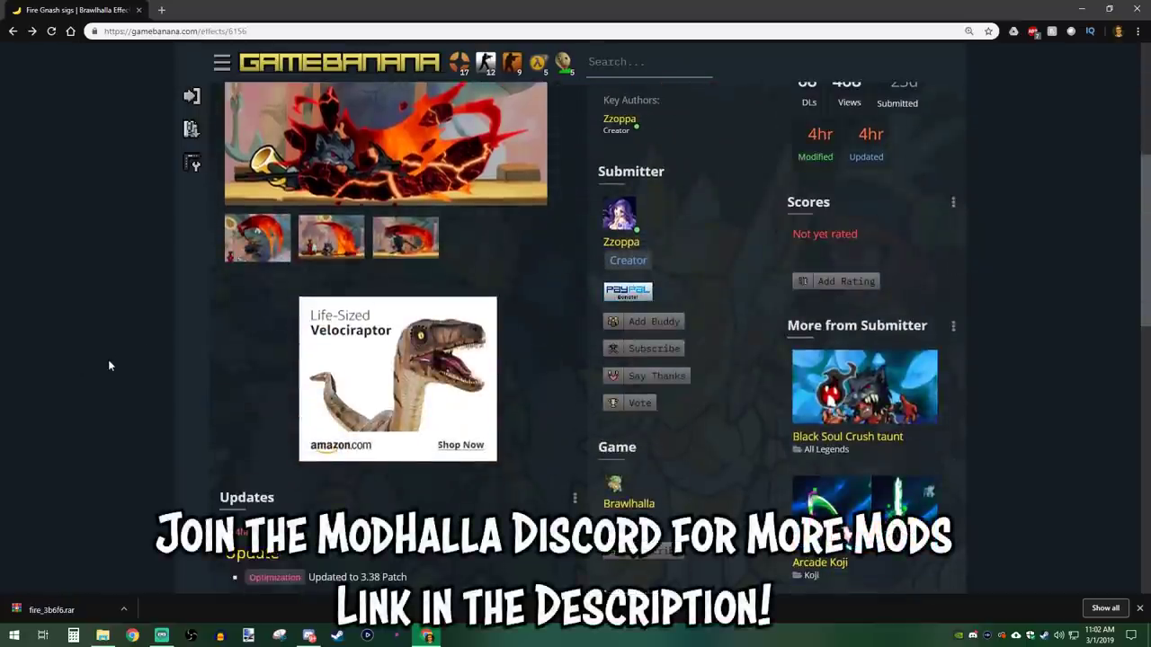
pyautogui.scroll(2, 108, 362)
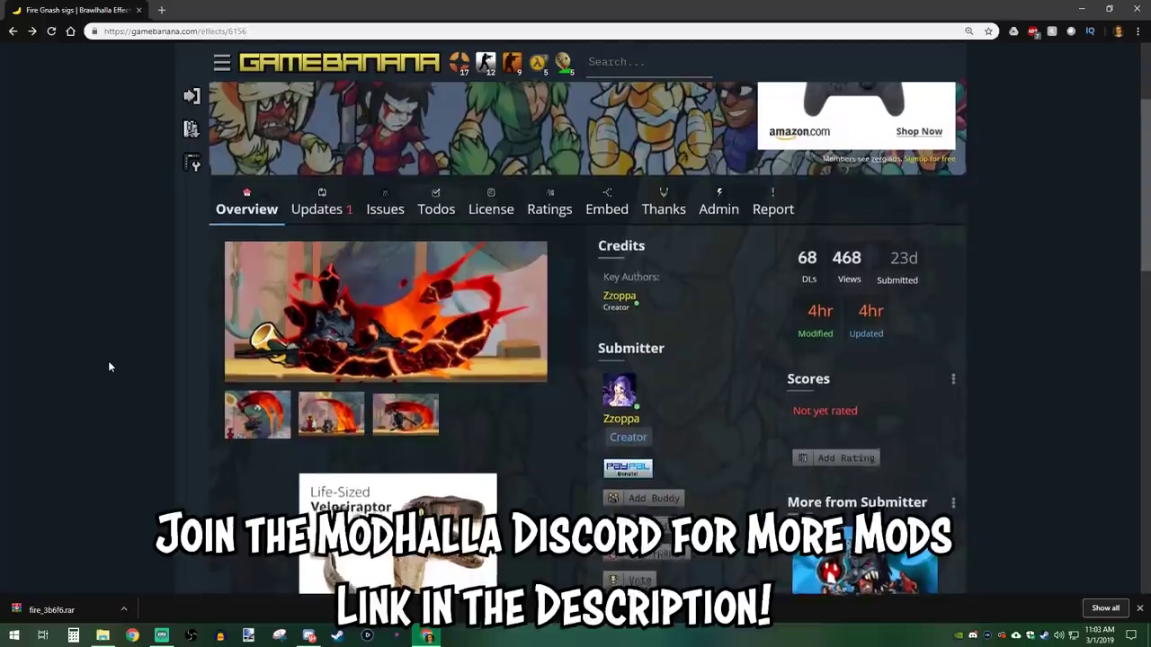
pyautogui.scroll(-3, 108, 361)
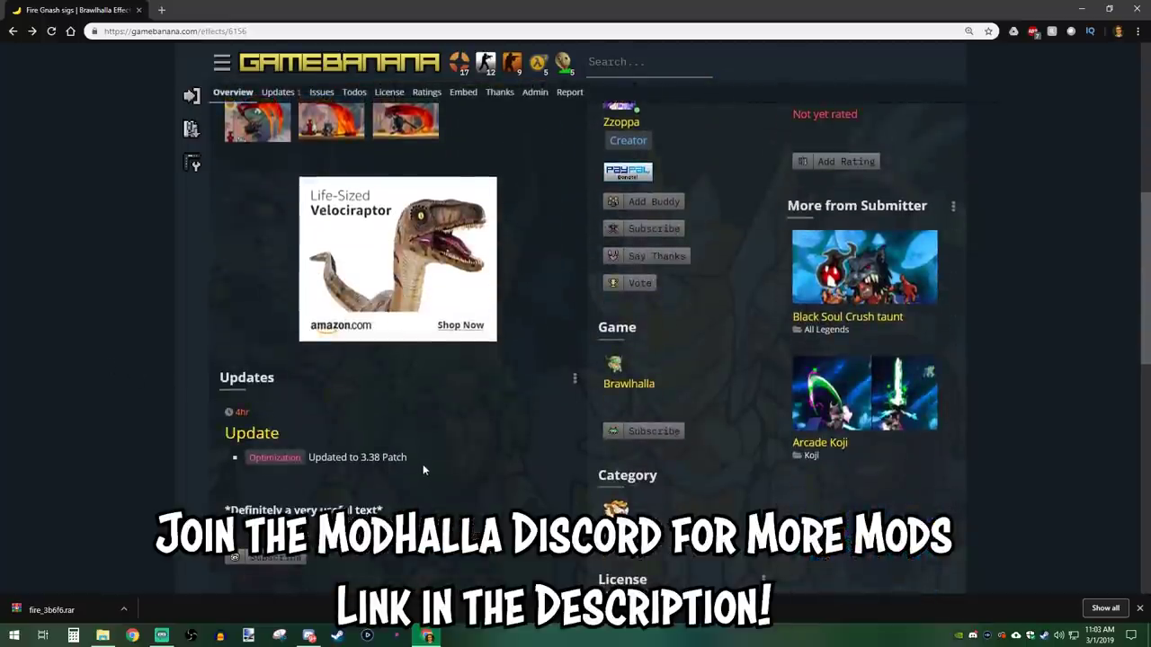
pyautogui.scroll(-3, 423, 464)
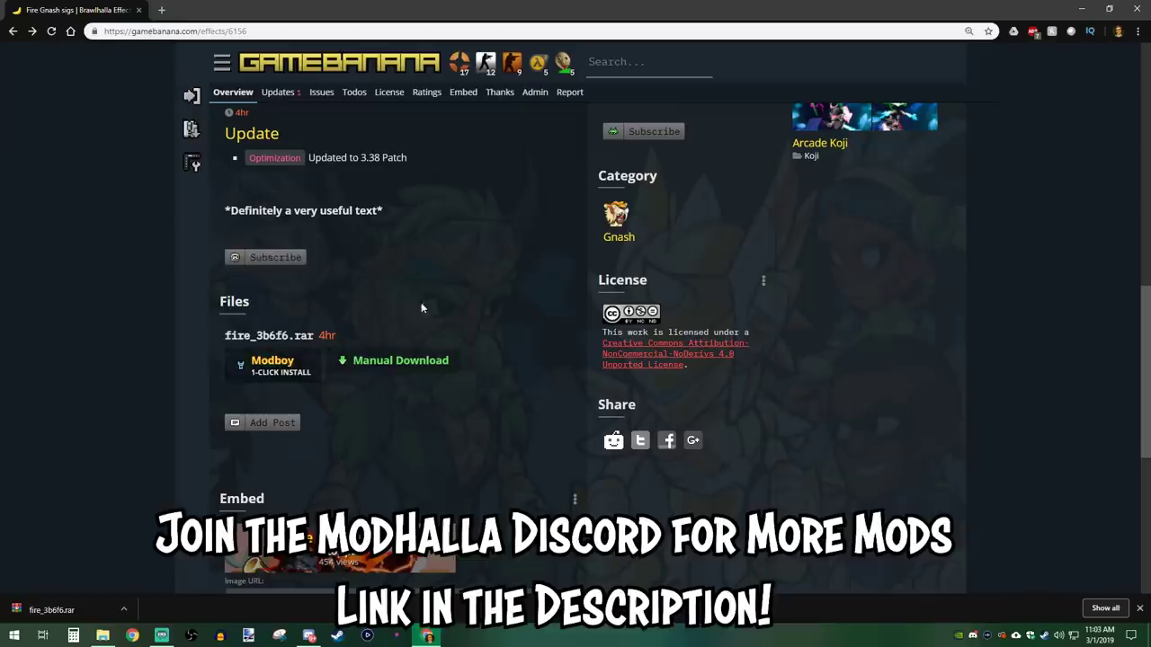
# Open the submitter's Arcade Koji mod page, play part of the koji sigs preview video and review the available files.
pyautogui.scroll(1, 363, 315)
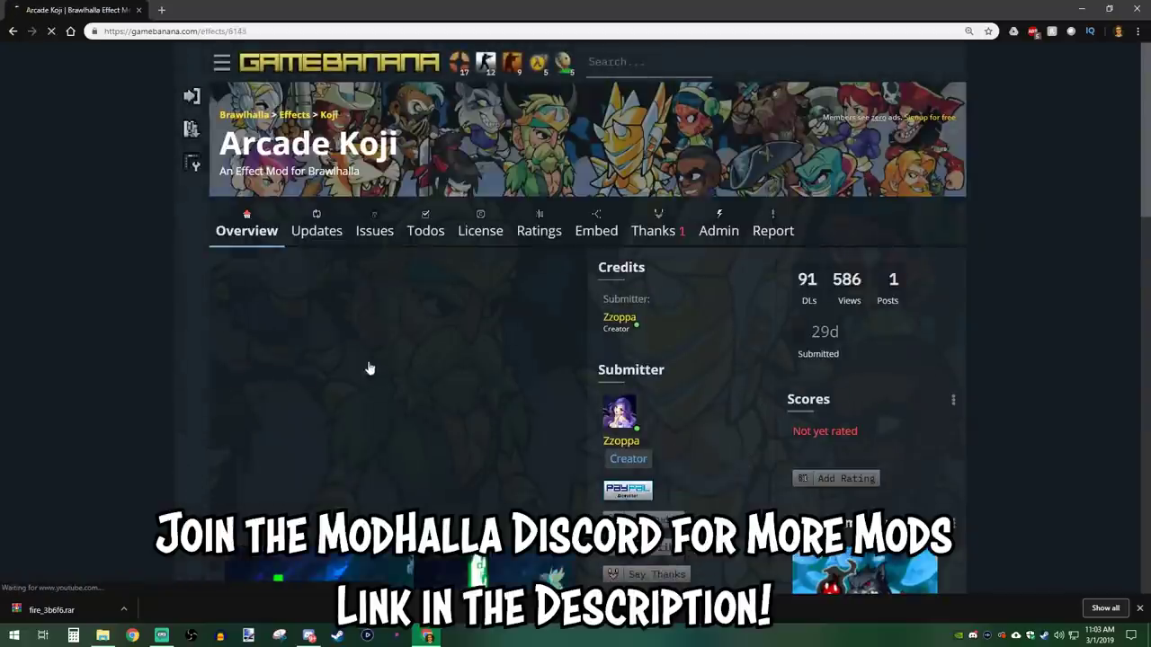
pyautogui.click(412, 376)
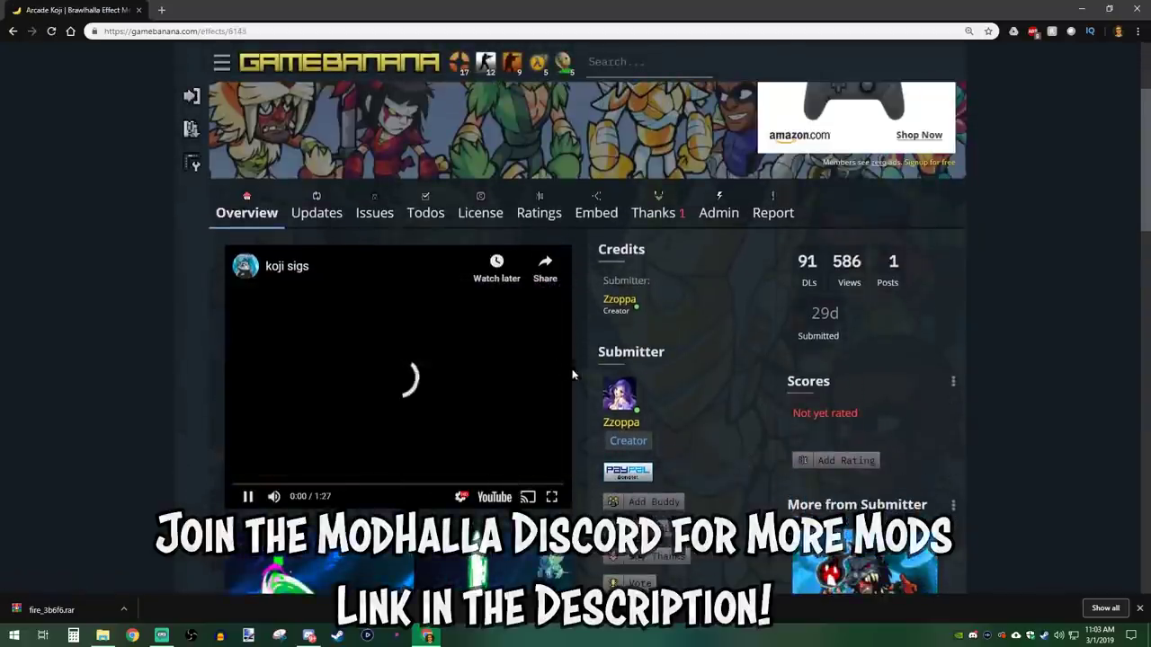
pyautogui.scroll(-1, 594, 388)
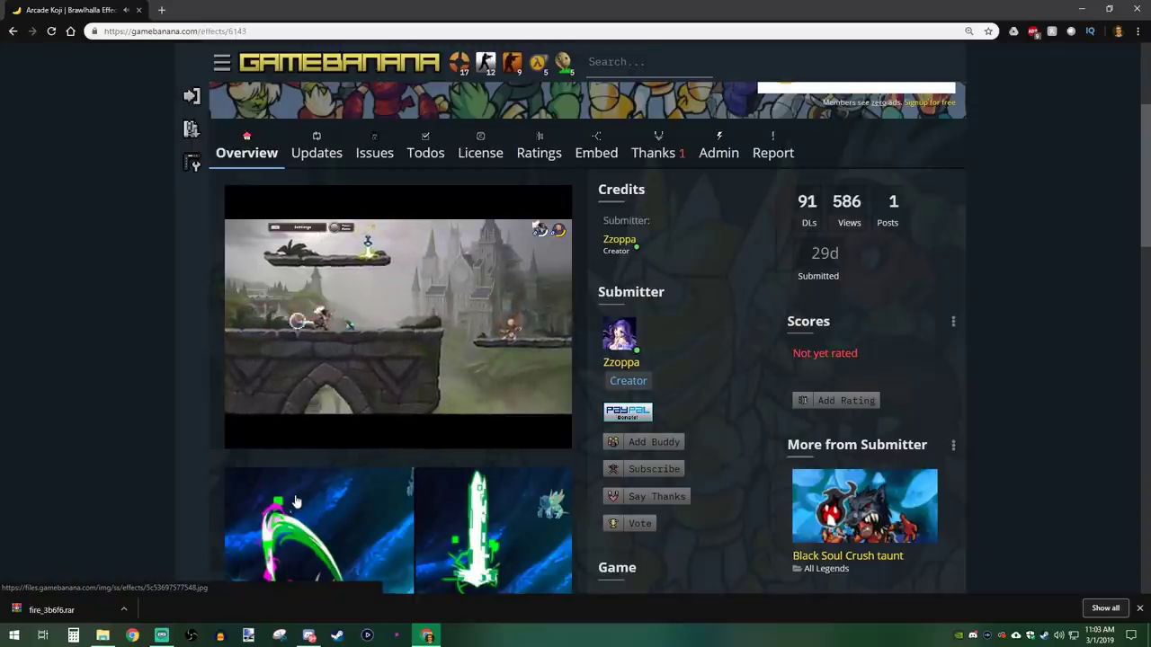
pyautogui.scroll(-1, 337, 444)
pyautogui.scroll(-1, 337, 444)
pyautogui.click(381, 296)
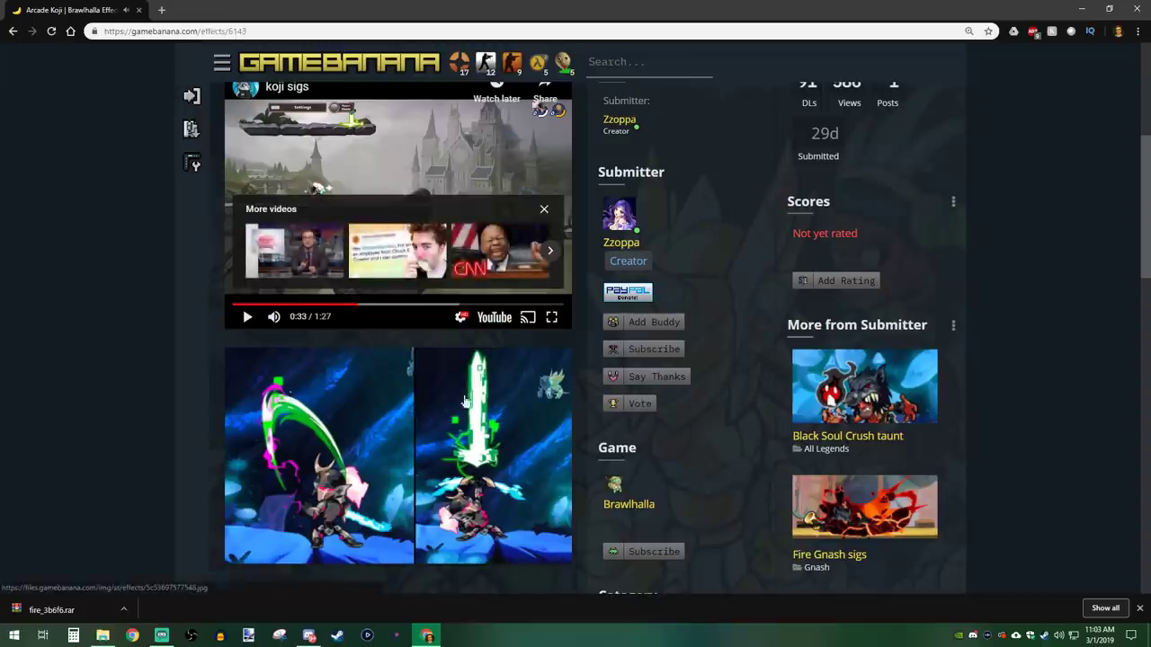
pyautogui.scroll(3, 693, 373)
pyautogui.scroll(-10, 693, 366)
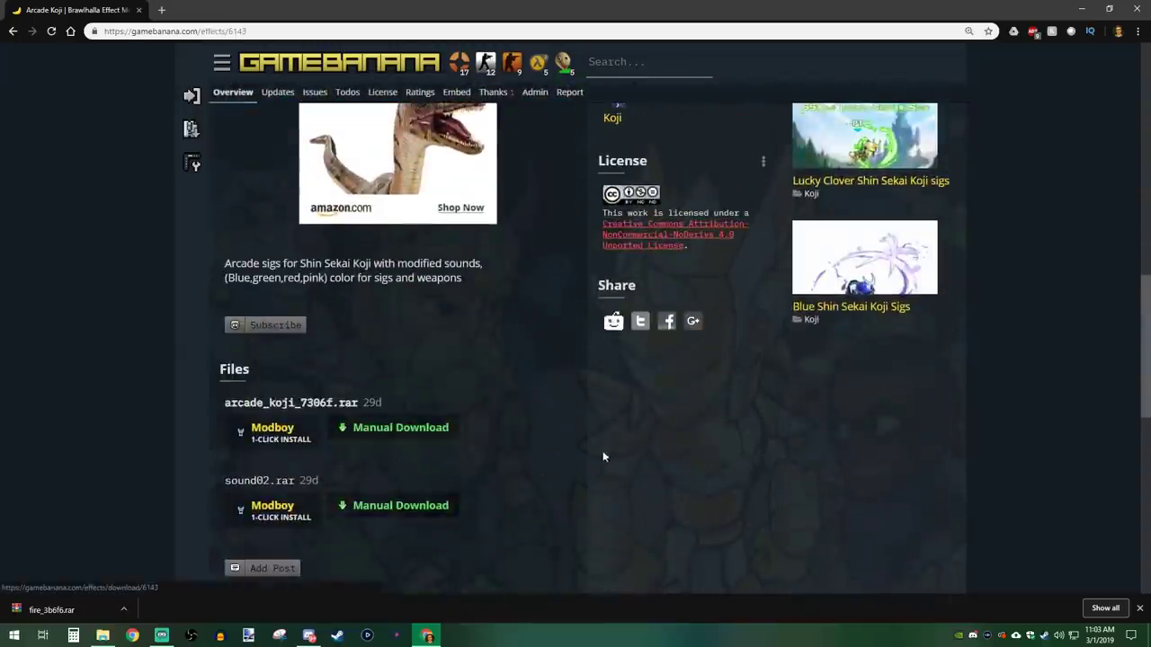
pyautogui.scroll(-1, 602, 457)
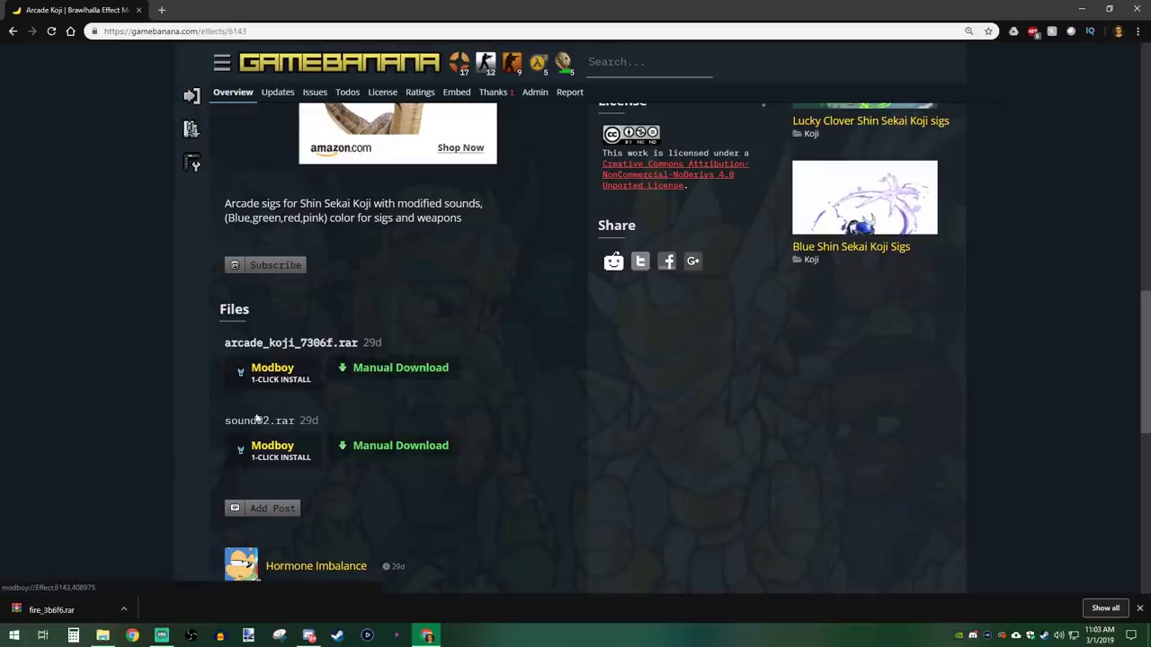
# Download arcade_koji_7306f.rar and save it to the Desktop.
pyautogui.click(416, 376)
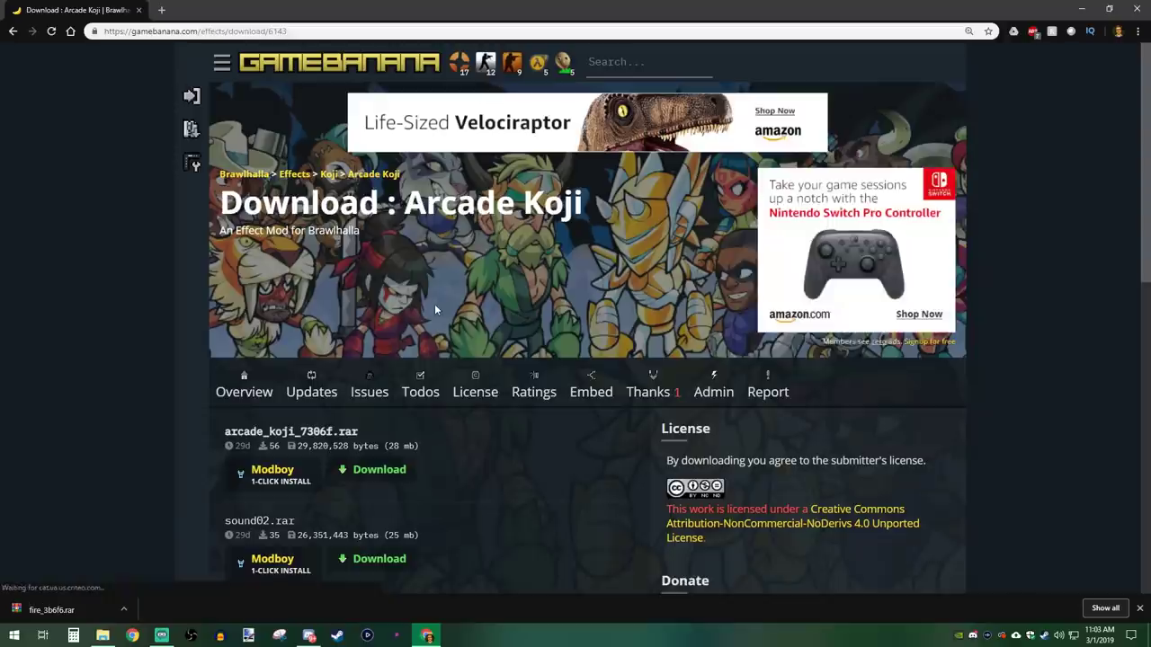
pyautogui.click(382, 471)
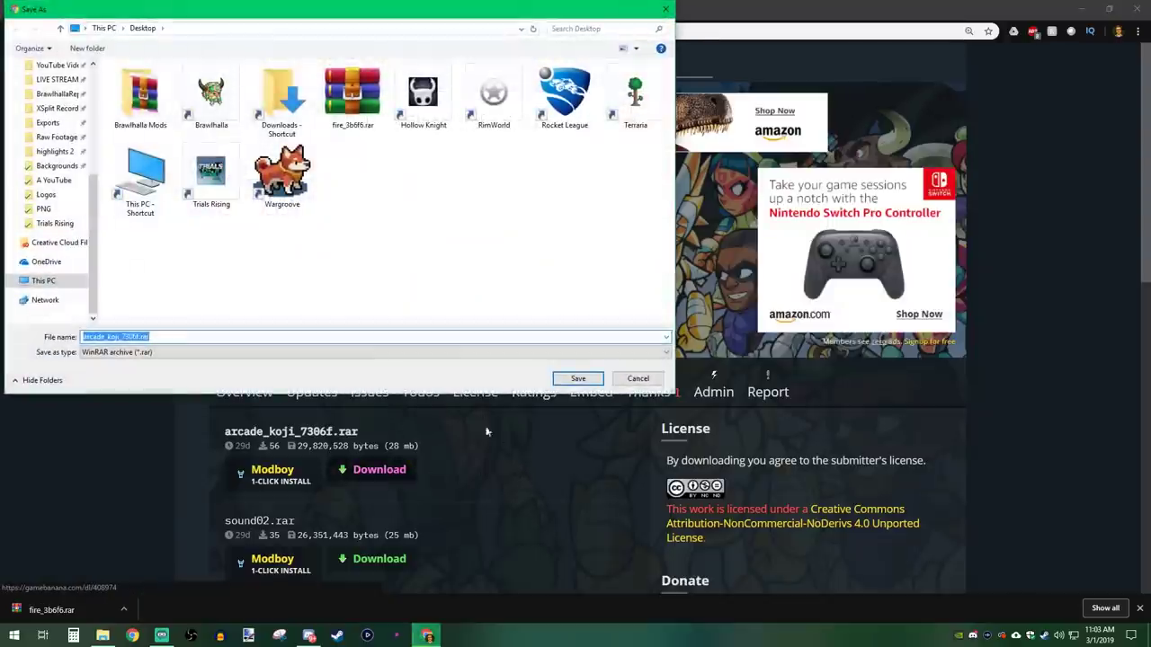
pyautogui.click(577, 379)
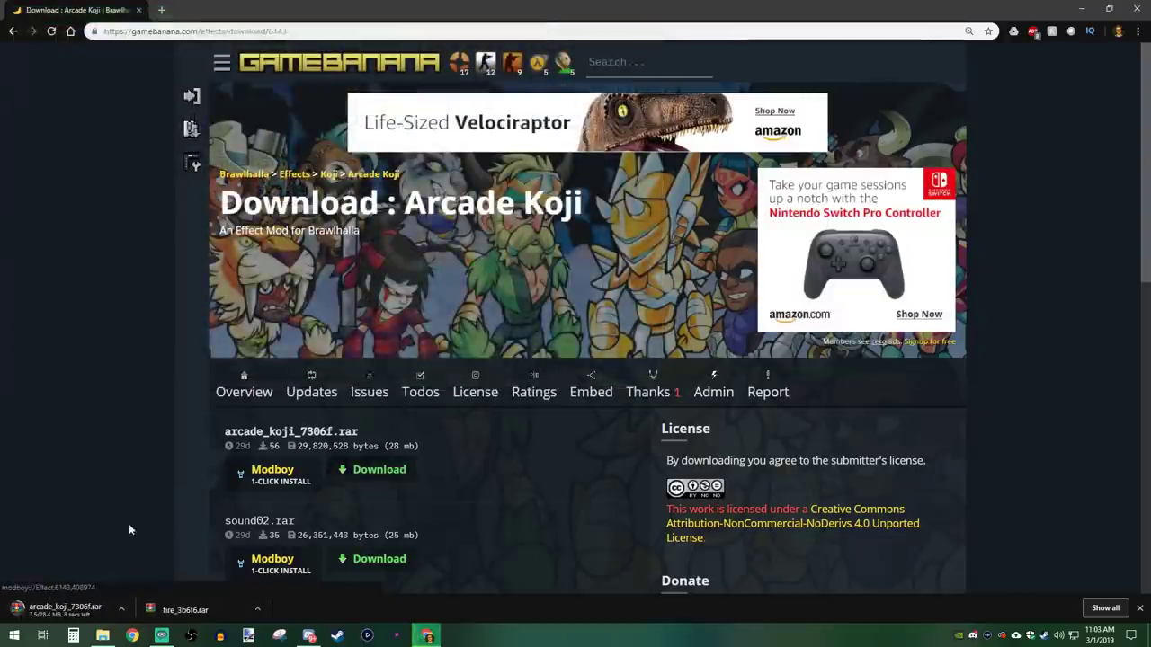
# Go up to the Brawlhalla game folder in File Explorer and remove the two loose Bones .swf files from the desktop.
pyautogui.click(1130, 7)
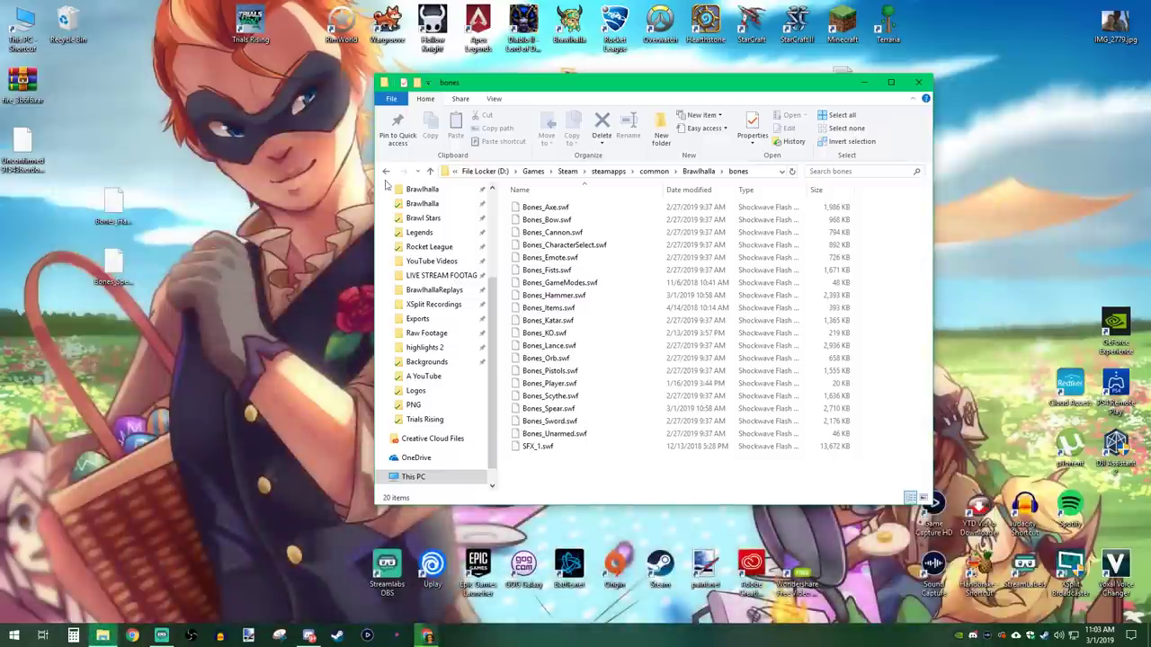
pyautogui.click(702, 170)
pyautogui.click(113, 265)
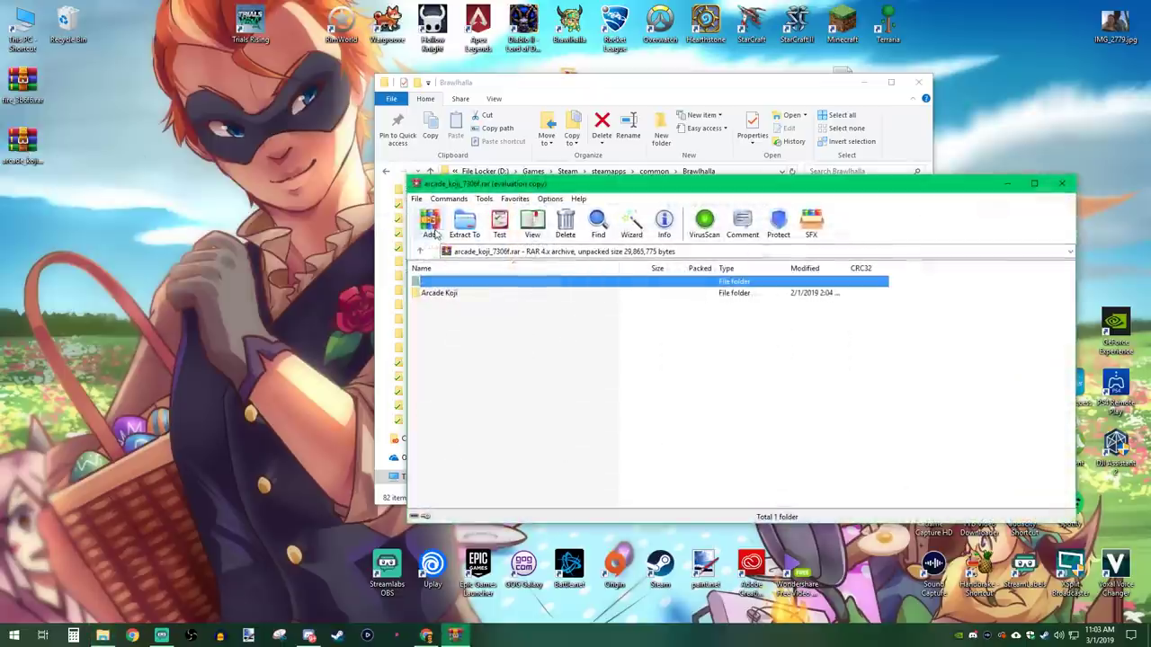
# Extract the Bones and Sounds folders and the three .swf files from the archive's Arcade Koji folder into the Brawlhalla folder, replacing existing files.
pyautogui.doubleClick(452, 294)
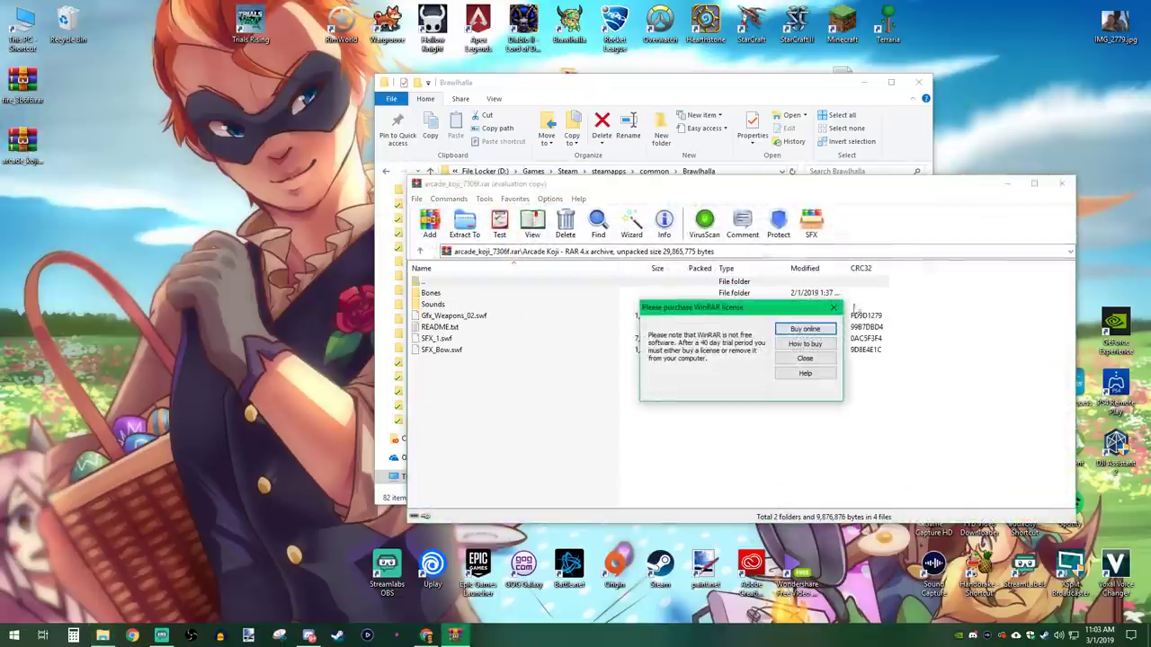
pyautogui.click(836, 309)
pyautogui.click(448, 328)
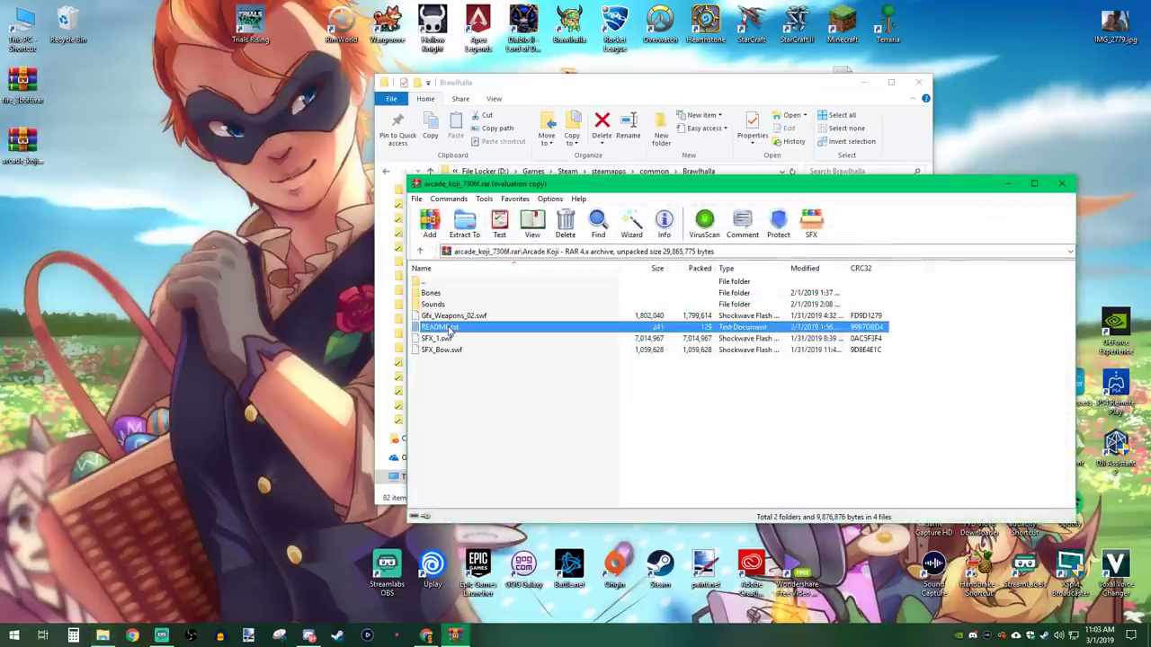
pyautogui.moveTo(455, 382); pyautogui.dragTo(437, 354)
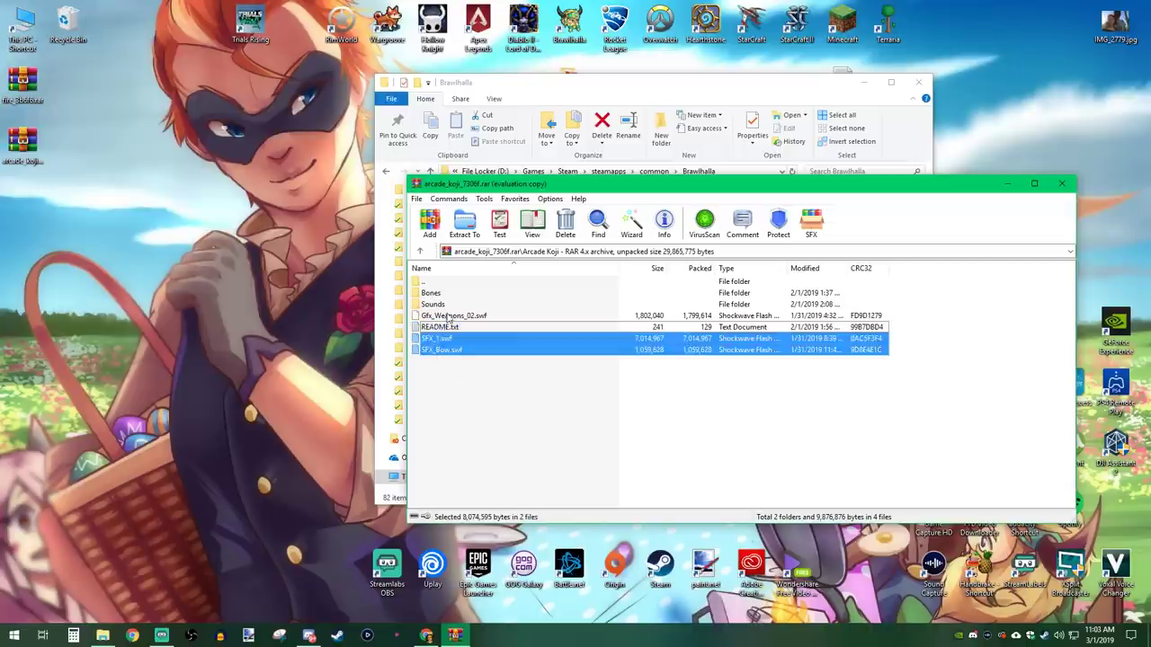
pyautogui.moveTo(530, 187); pyautogui.dragTo(982, 169)
pyautogui.moveTo(884, 280); pyautogui.dragTo(502, 257)
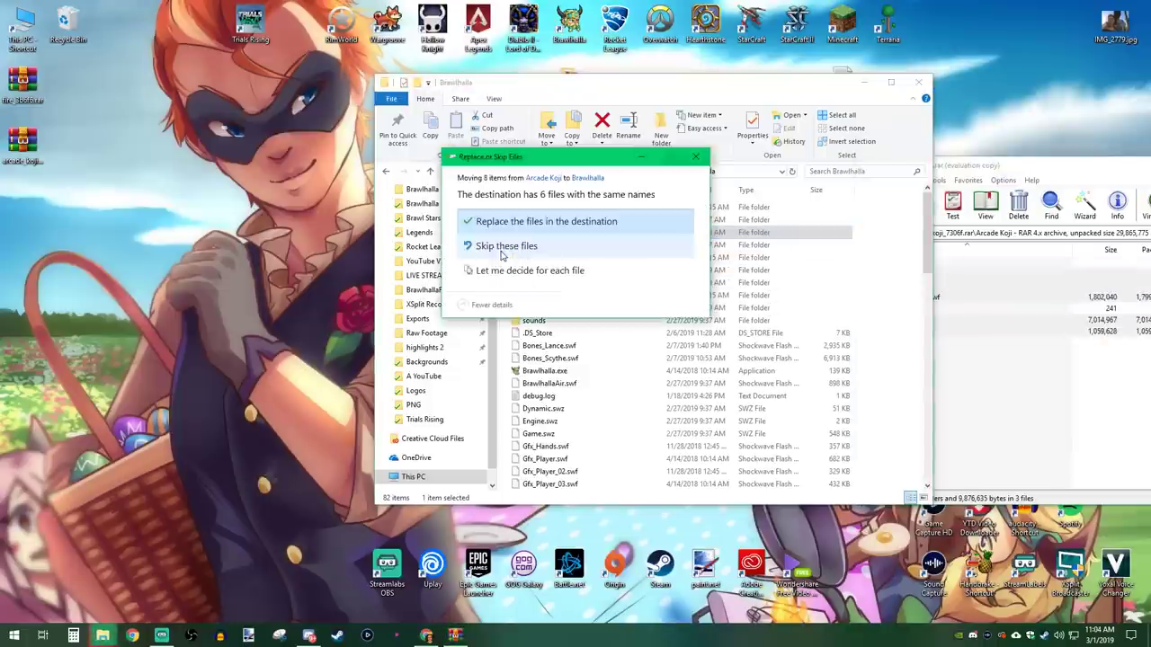
pyautogui.click(562, 222)
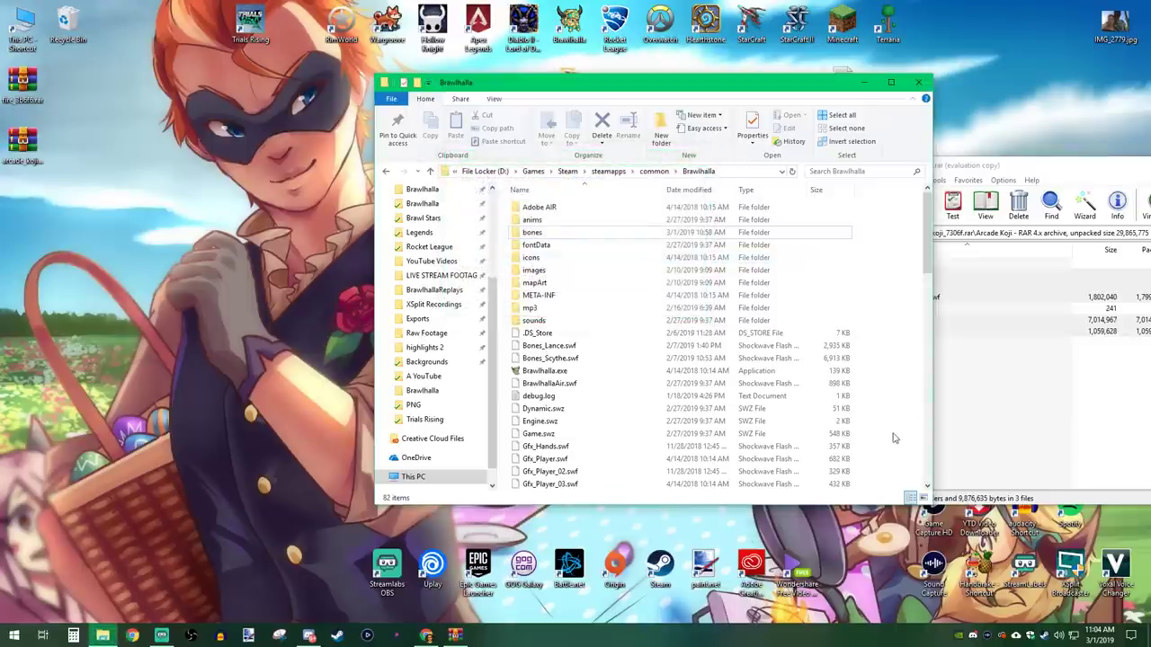
# Close the archive and the File Explorer window, and launch Brawlhalla.
pyautogui.click(1018, 443)
pyautogui.moveTo(987, 176); pyautogui.dragTo(821, 168)
pyautogui.click(951, 160)
pyautogui.click(918, 83)
pyautogui.moveTo(851, 260); pyautogui.dragTo(692, 206)
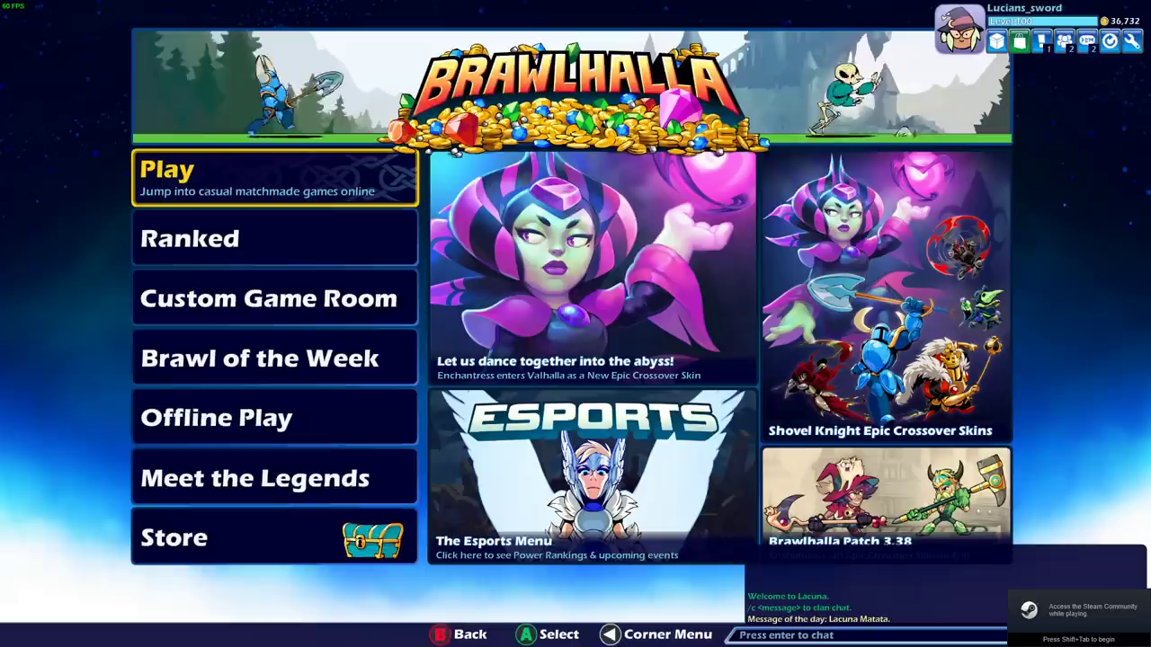
# Open Training Mode from the game's Offline Play options.
pyautogui.press('Return')
pyautogui.press('Escape')
pyautogui.press('Down')
pyautogui.press('Down')
pyautogui.press('Down')
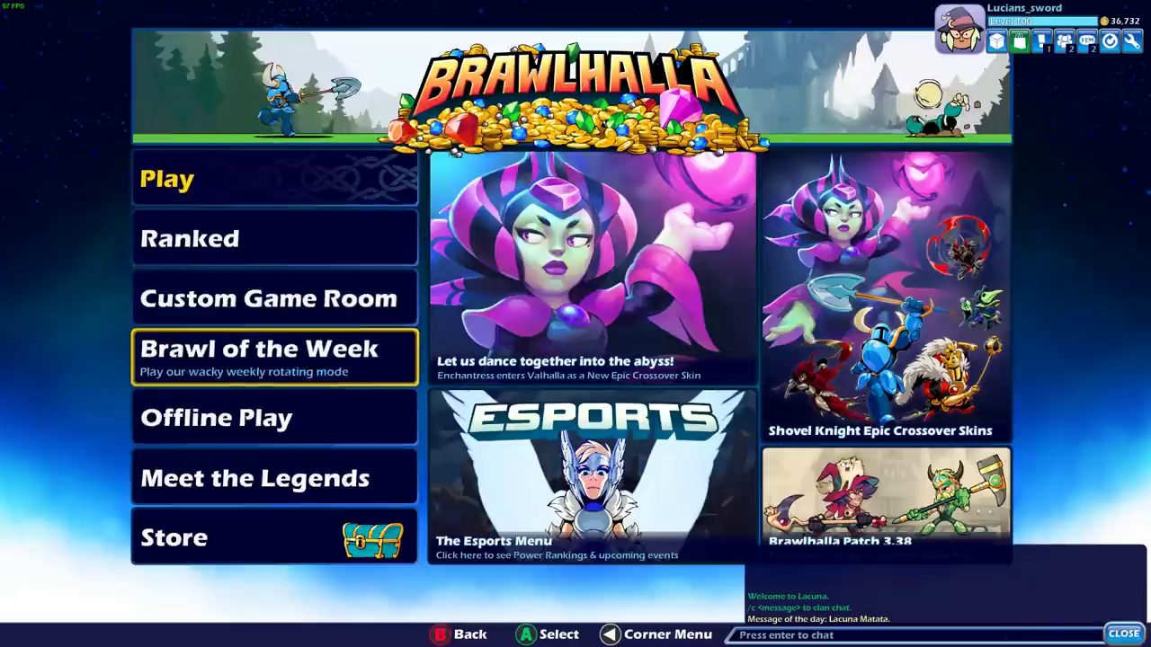
pyautogui.press('Down')
pyautogui.press('Return')
pyautogui.press('Right')
pyautogui.press('Return')
# Choose Koji with the Shin Sekai Koji skin as Player 1 and start the training match against the CPU dummy.
pyautogui.press('Right')
pyautogui.press('Right')
pyautogui.press('Right')
pyautogui.press('Right')
pyautogui.press('Right')
pyautogui.press('Right')
pyautogui.press('Right')
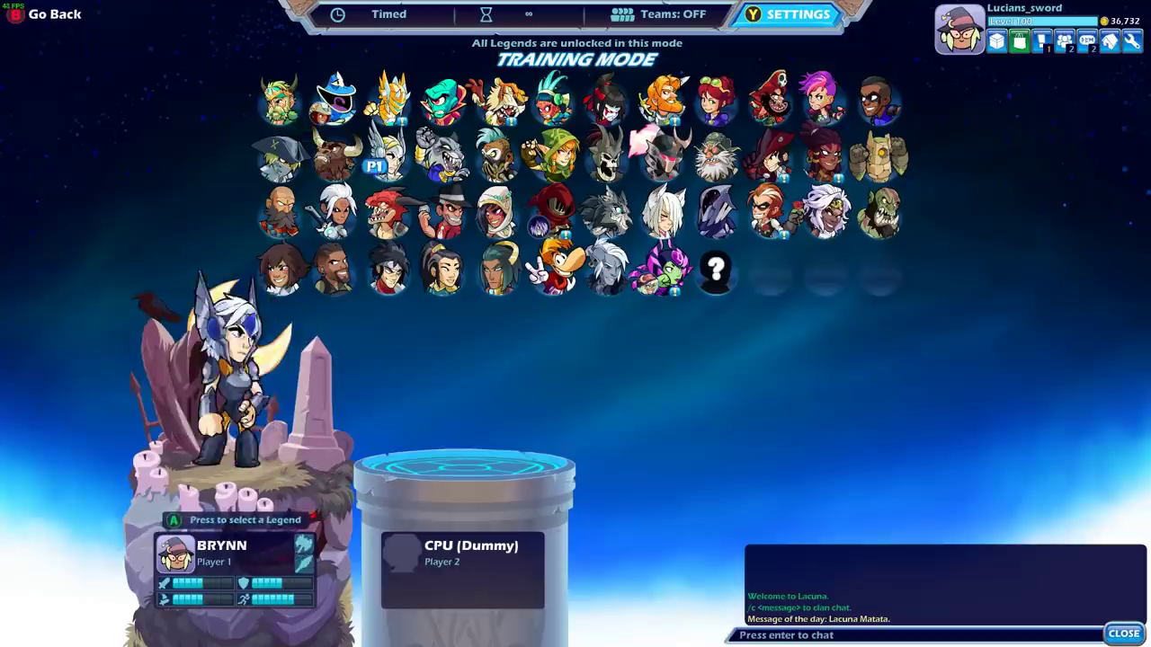
pyautogui.press('Return')
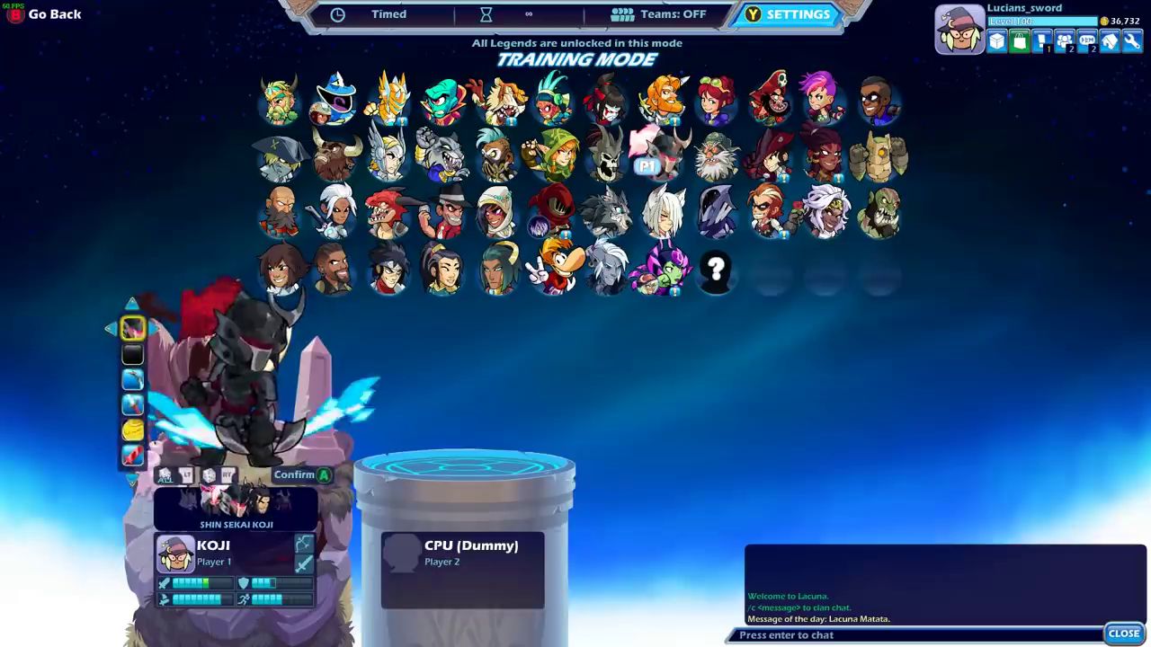
pyautogui.press('Return')
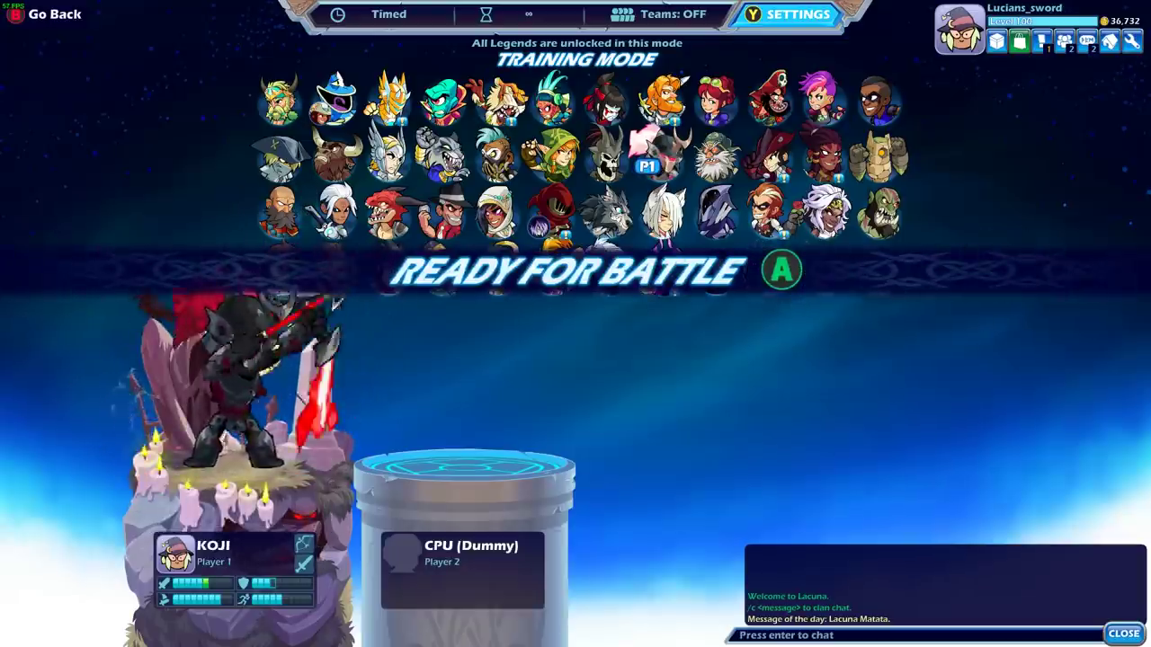
pyautogui.press('Return')
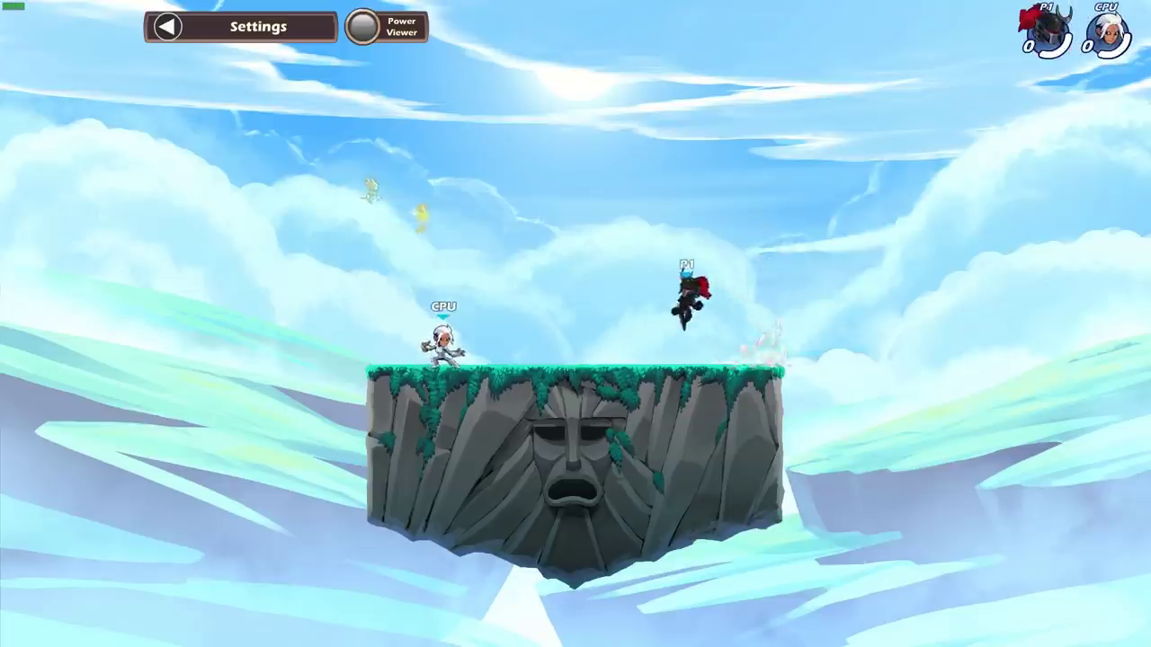
# Test Koji's modded bow attacks on the CPU dummy, striking from the ground and in the air.
pyautogui.press('Escape')
pyautogui.press('Down')
pyautogui.press('Down')
pyautogui.press('Return')
pyautogui.press('Right')
pyautogui.press('Left')
pyautogui.press('c')
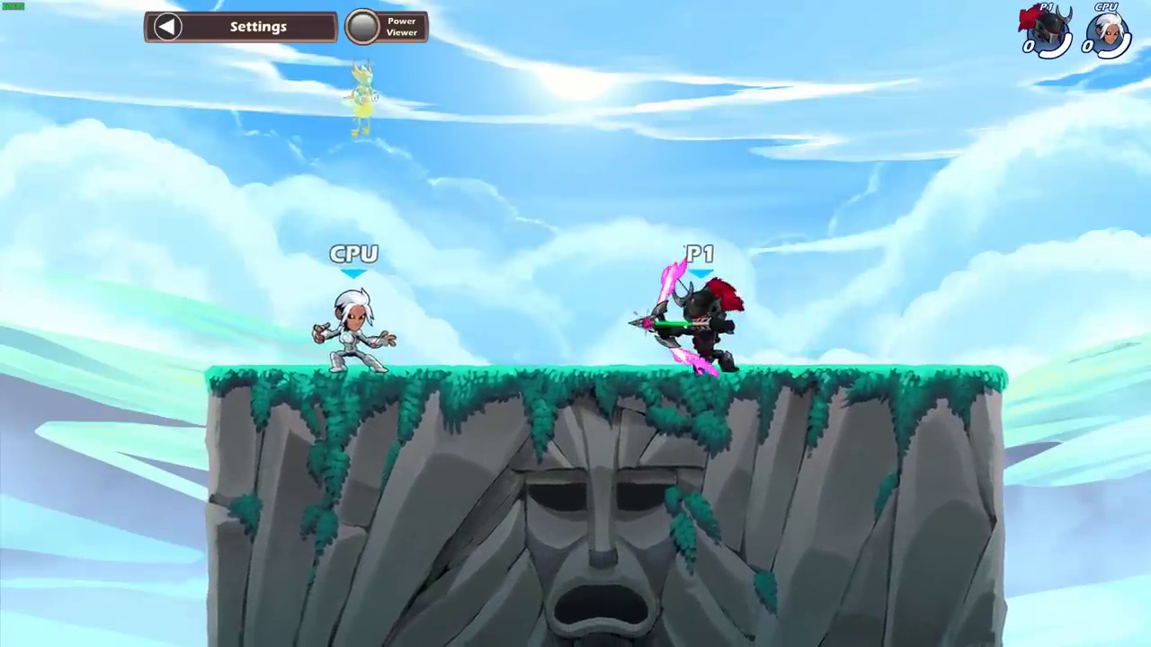
pyautogui.press('Left')
pyautogui.press('c')
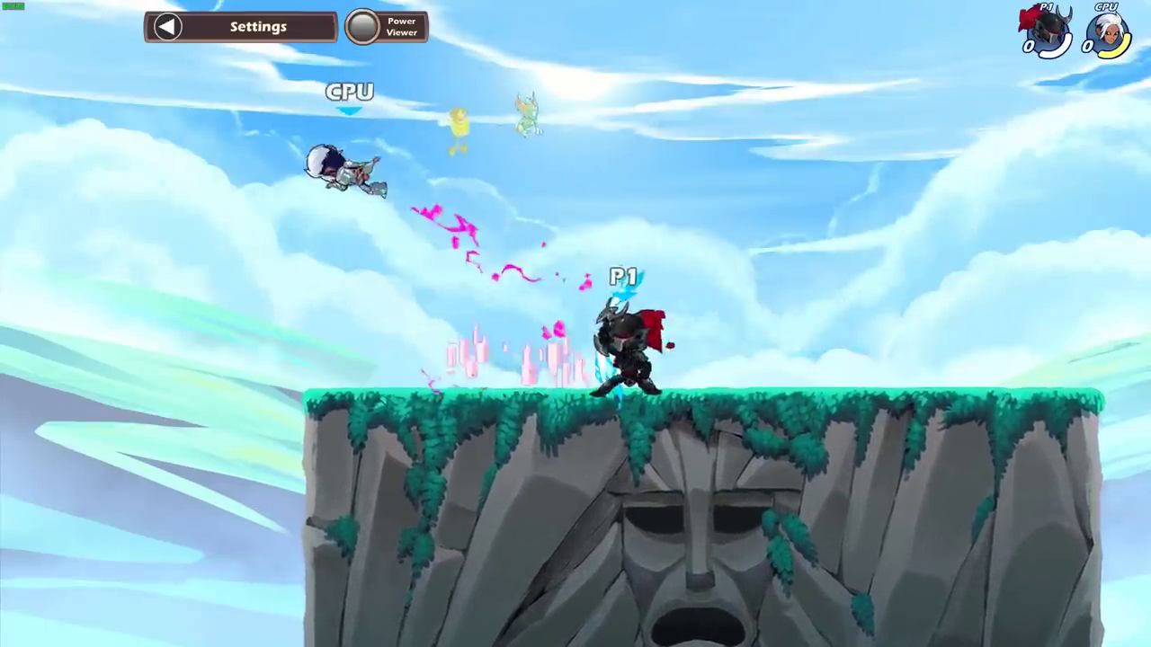
pyautogui.press('space')
pyautogui.press('Left')
pyautogui.press('Right')
pyautogui.press('c')
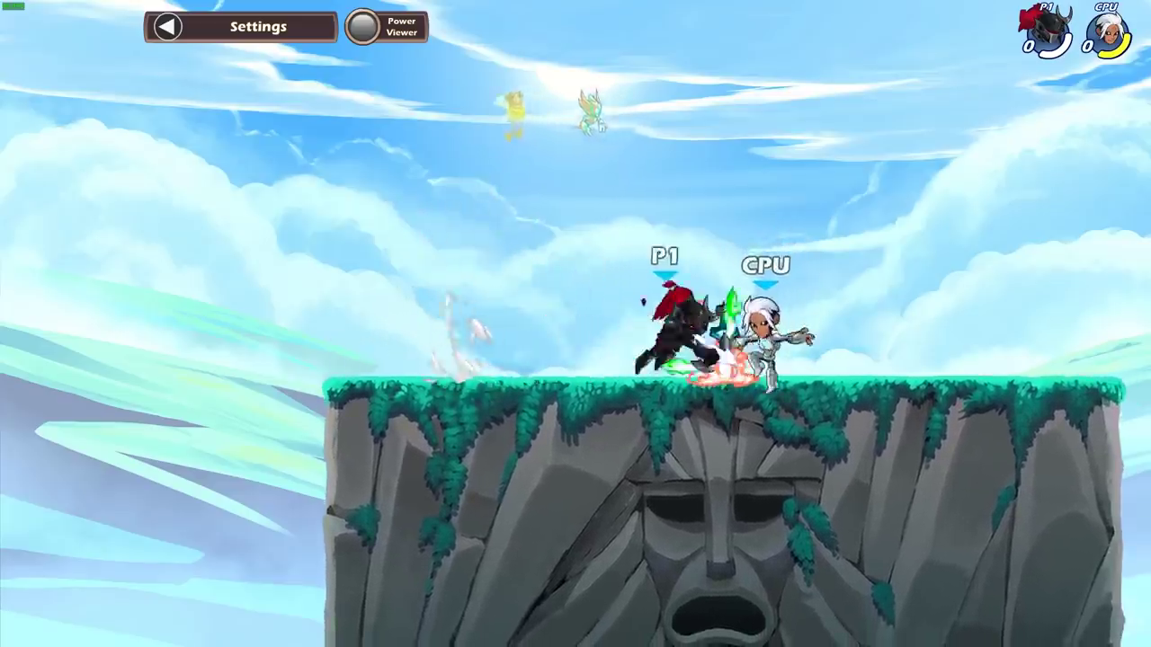
pyautogui.press('space')
pyautogui.press('c')
pyautogui.press('space')
pyautogui.press('space')
pyautogui.press('Left')
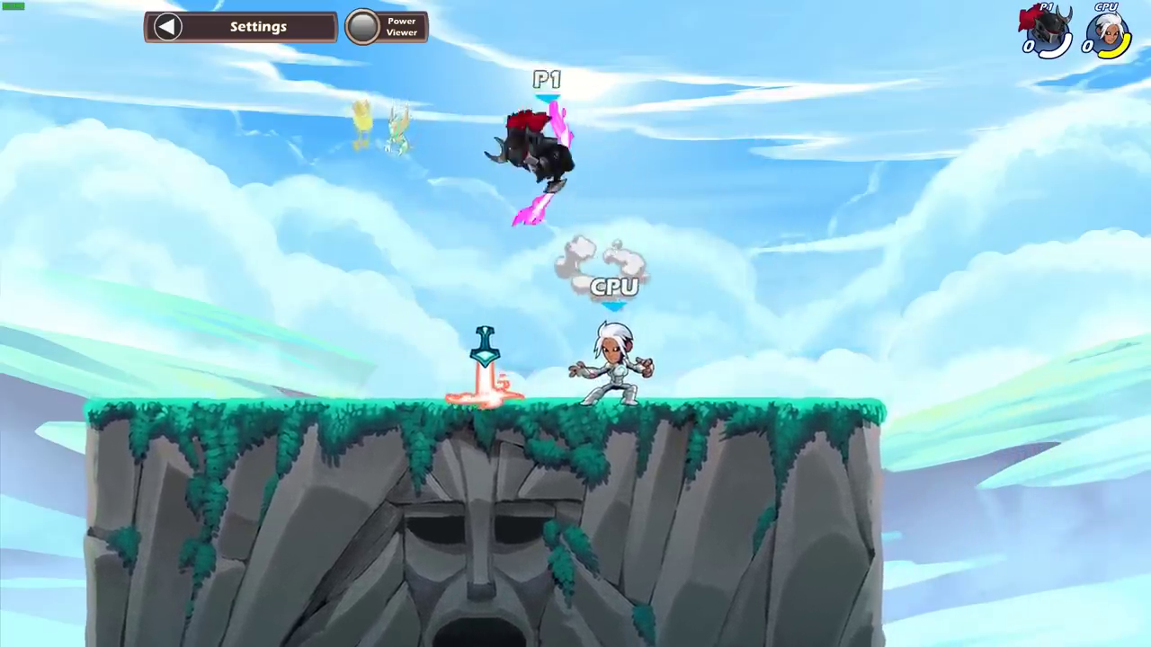
# Throw the bow away, pick up the sword and test Koji's sword attacks until the dummy is knocked out.
pyautogui.press('v')
pyautogui.press('Down')
pyautogui.press('Left')
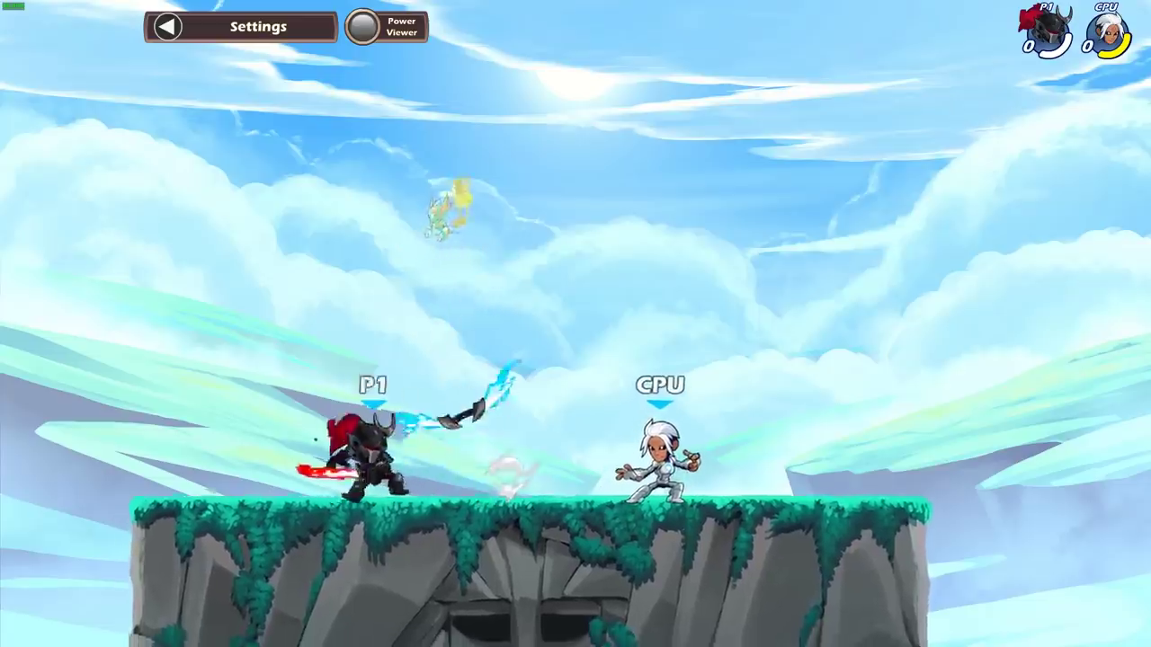
pyautogui.press('Right')
pyautogui.press('z')
pyautogui.press('Down')
pyautogui.press('c')
pyautogui.press('space')
pyautogui.press('Right')
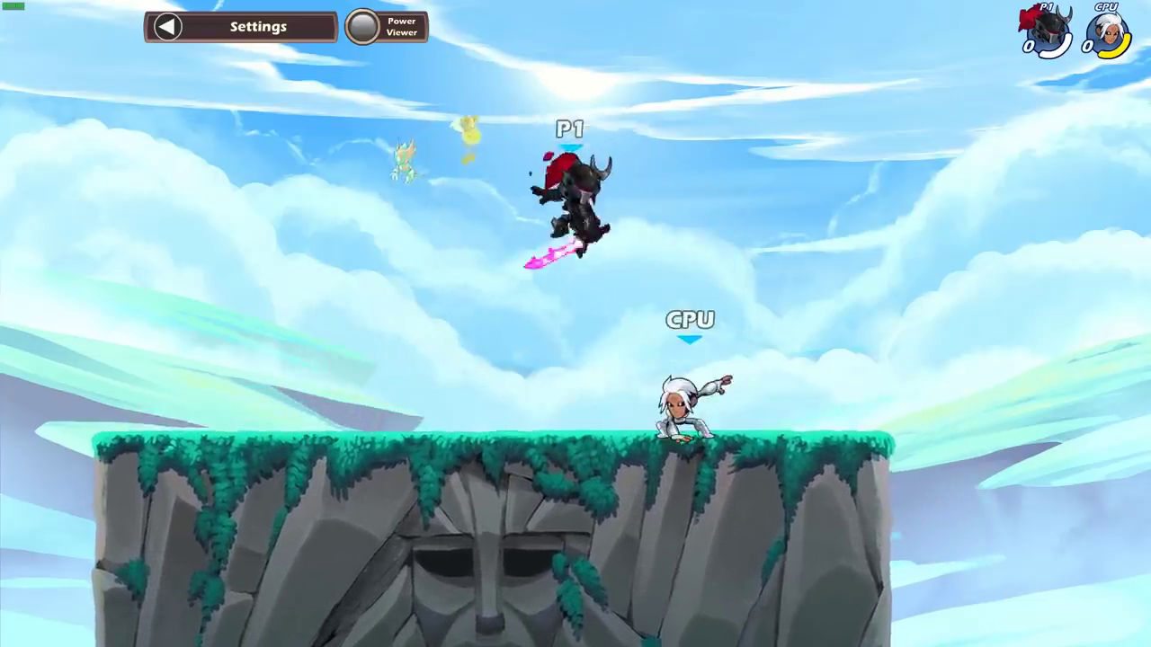
pyautogui.press('Down')
pyautogui.press('c')
pyautogui.press('Right')
pyautogui.press('space')
pyautogui.press('Left')
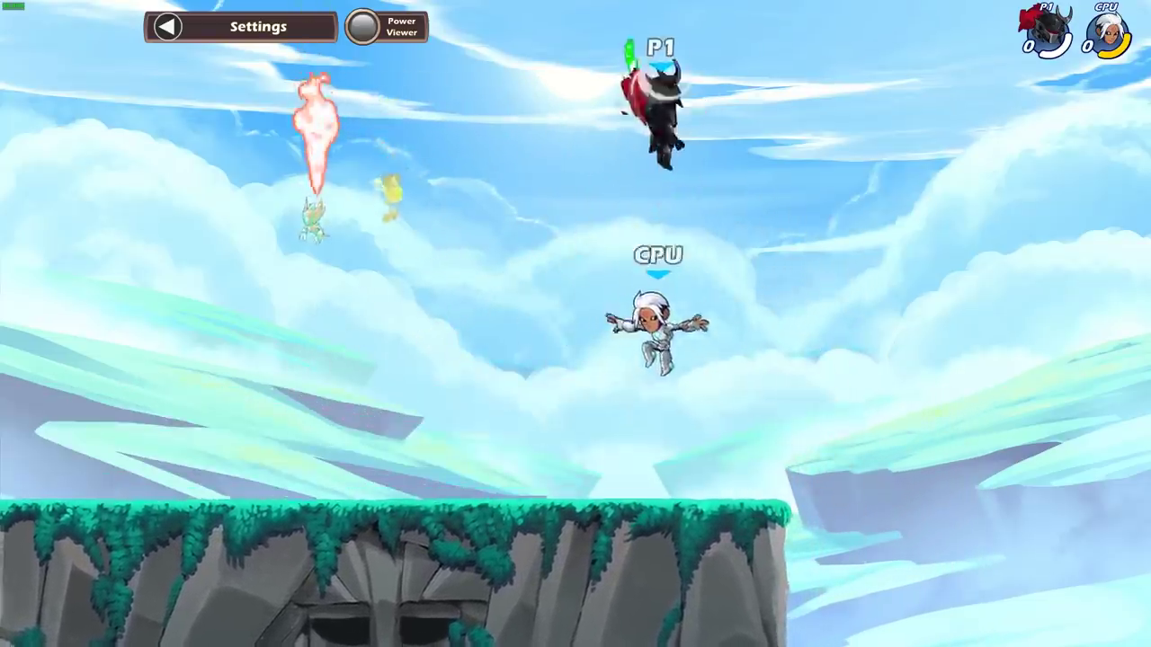
pyautogui.press('Down')
pyautogui.press('c')
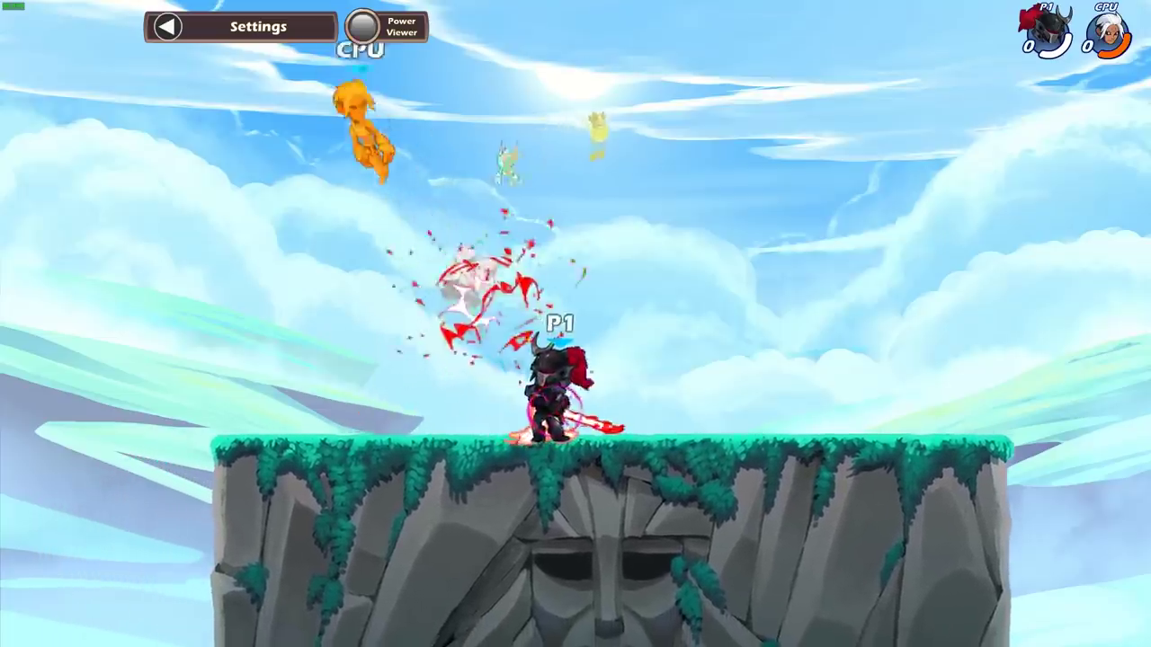
pyautogui.press('Left')
pyautogui.press('space')
pyautogui.press('space')
pyautogui.press('c')
pyautogui.press('Right')
pyautogui.press('space')
pyautogui.press('space')
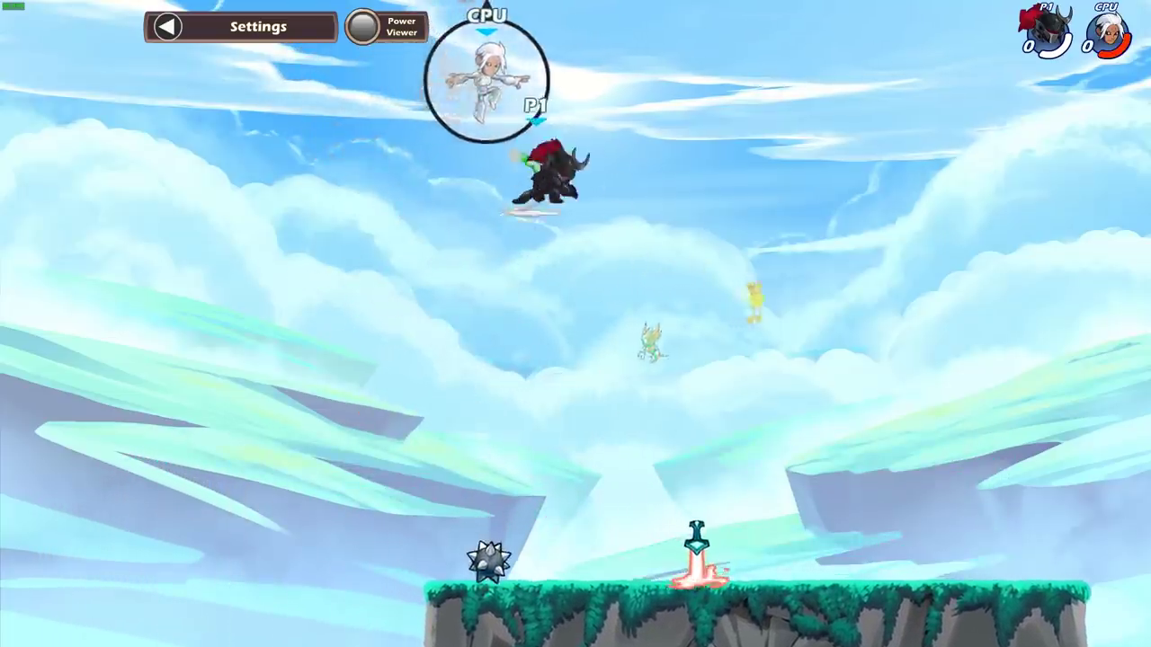
pyautogui.press('Left')
pyautogui.press('c')
pyautogui.press('space')
pyautogui.press('Right')
pyautogui.press('Down')
pyautogui.press('Left')
pyautogui.press('Up')
pyautogui.press('v')
pyautogui.press('Right')
pyautogui.press('Right')
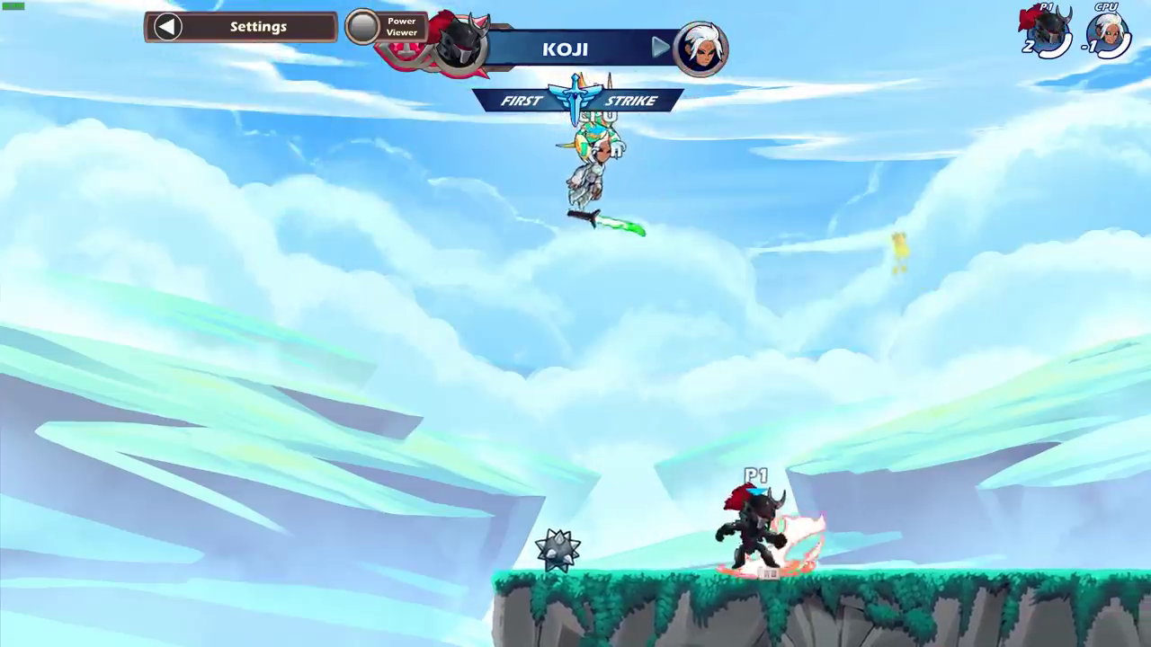
# Pick up another sword, strike the dummy with it, and swap it for a bow.
pyautogui.press('v')
pyautogui.press('Left')
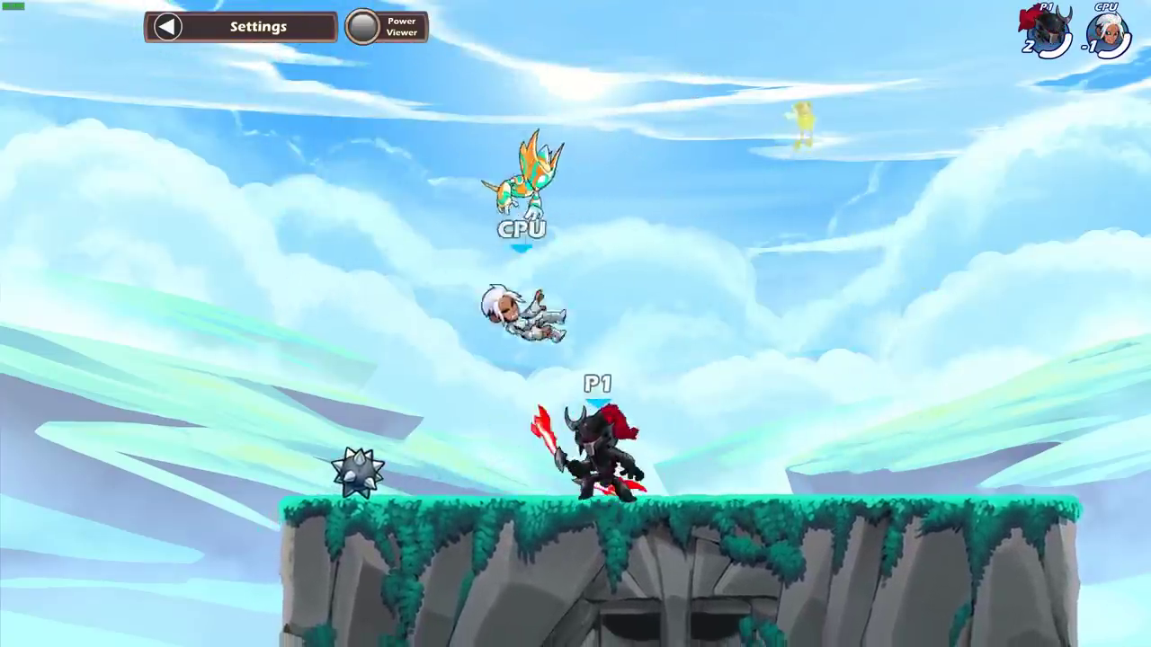
pyautogui.press('Right')
pyautogui.press('Left')
pyautogui.press('c')
pyautogui.press('space')
pyautogui.press('Up')
pyautogui.press('v')
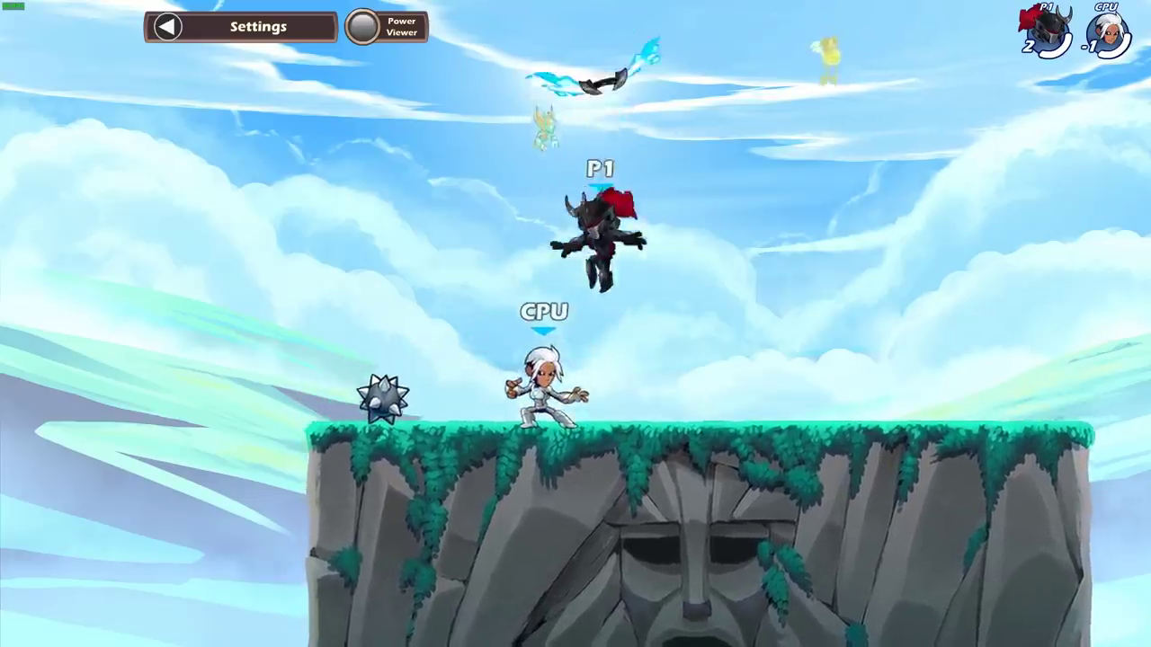
pyautogui.press('Right')
pyautogui.press('Left')
pyautogui.press('v')
pyautogui.press('Right')
pyautogui.press('x')
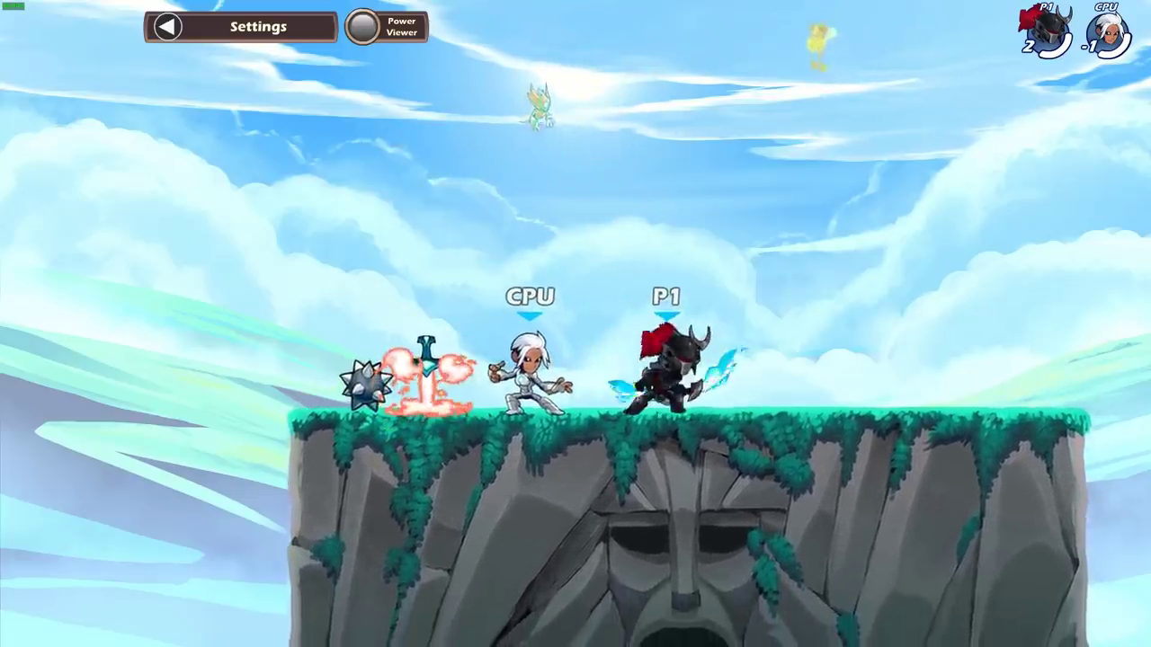
# Try Koji's bow signature attacks on the dummy again around the stage's edge.
pyautogui.press('c')
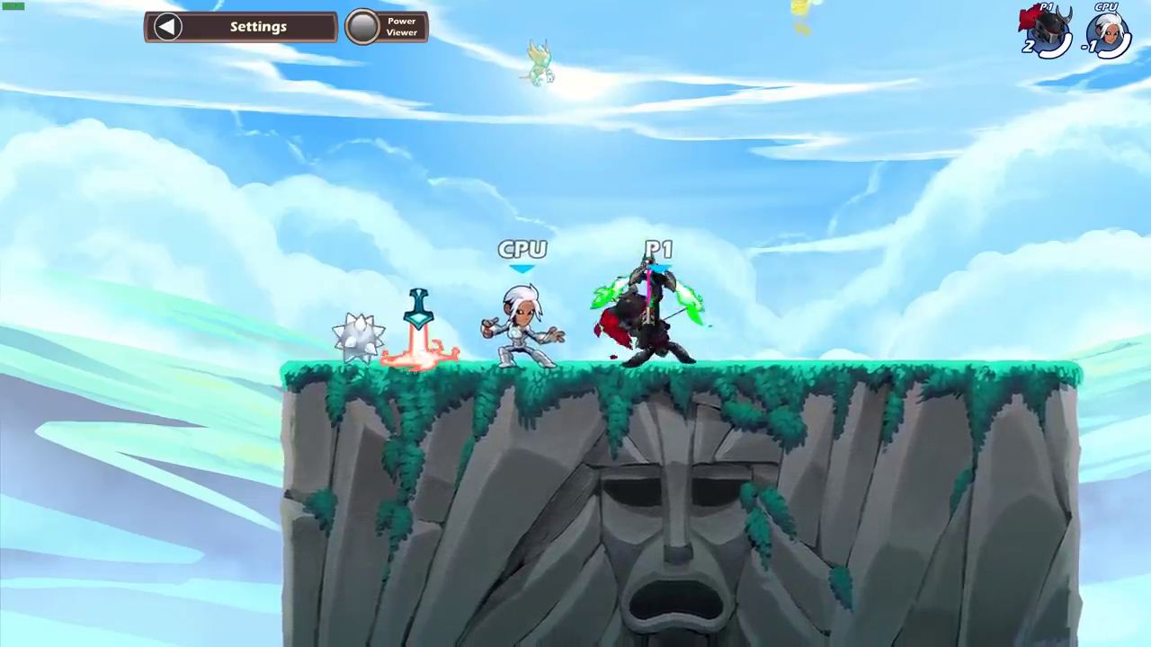
pyautogui.press('Left')
pyautogui.press('c')
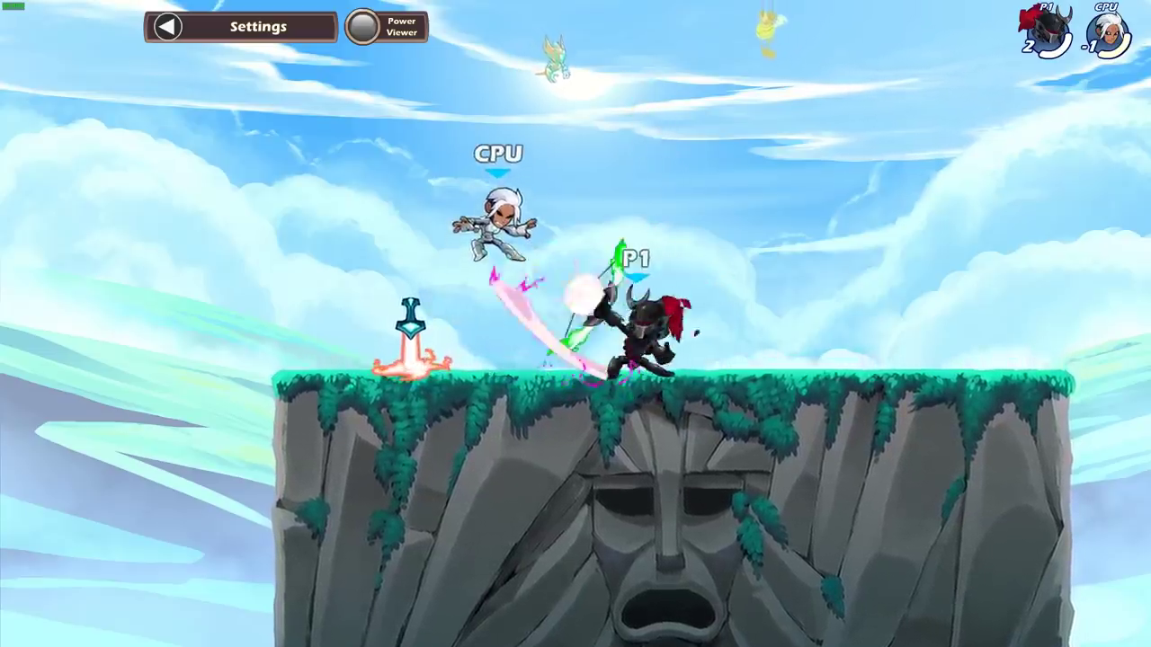
pyautogui.press('Left')
pyautogui.press('c')
pyautogui.press('Left')
pyautogui.press('c')
pyautogui.press('Right')
pyautogui.press('space')
pyautogui.press('space')
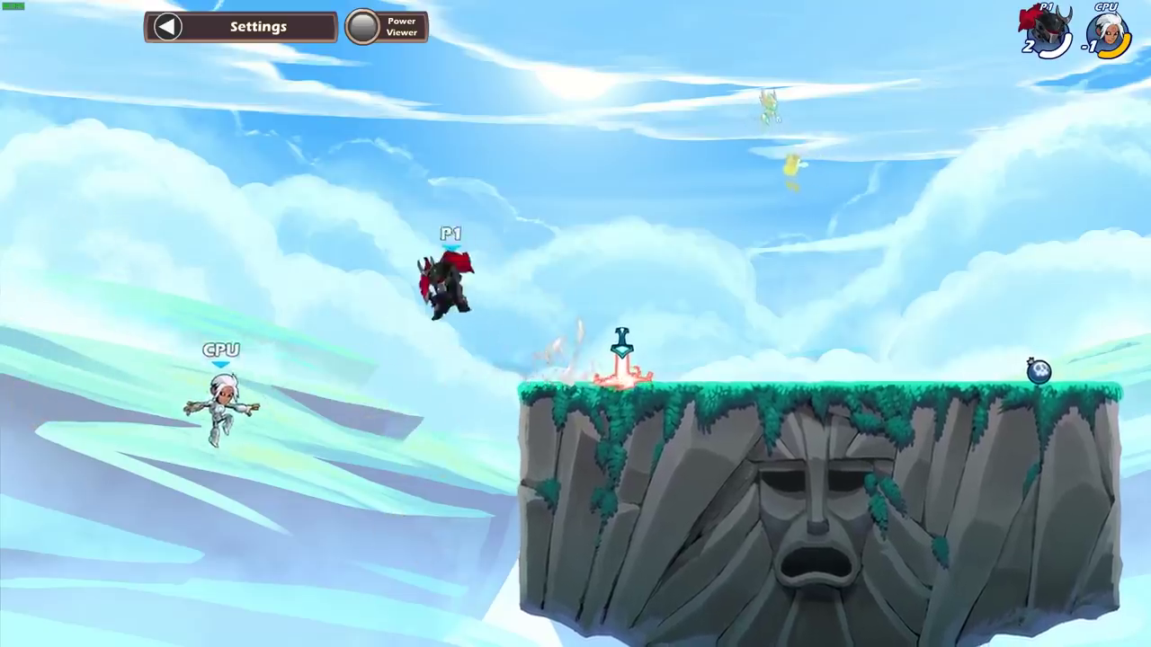
pyautogui.press('Left')
pyautogui.press('Right')
pyautogui.press('c')
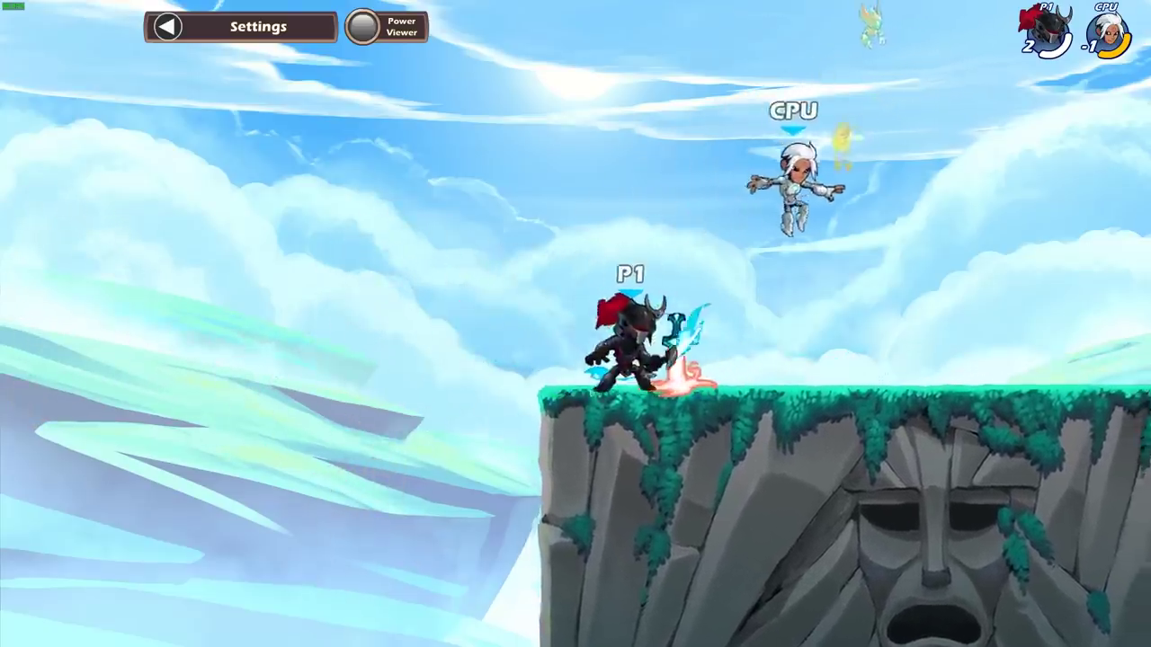
pyautogui.press('c')
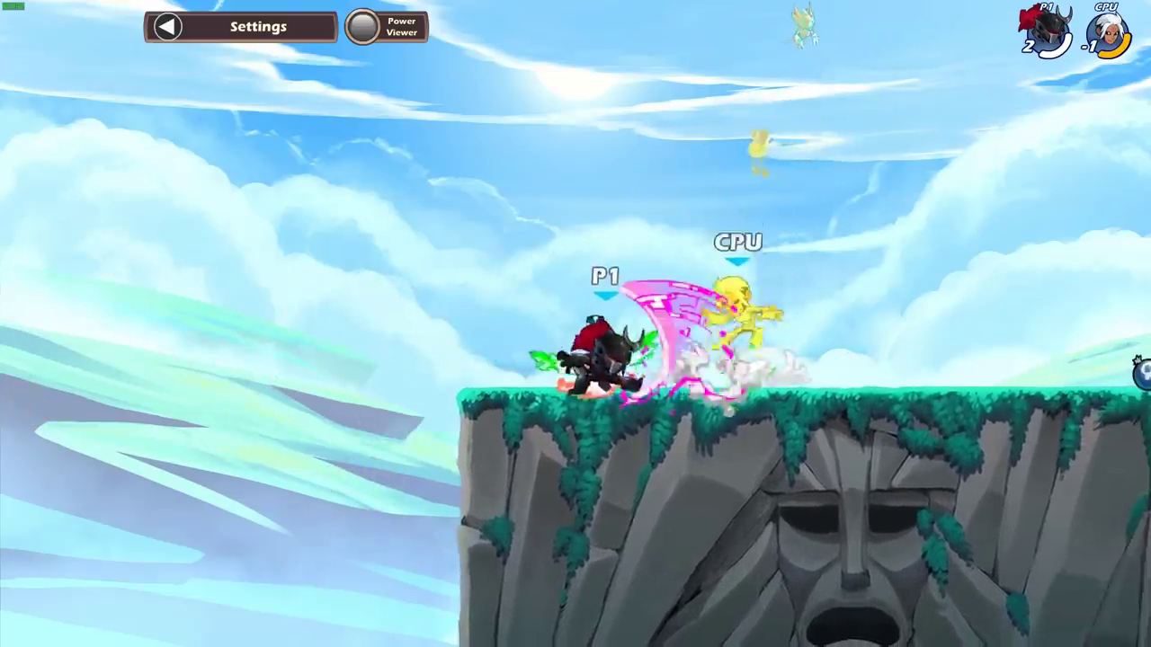